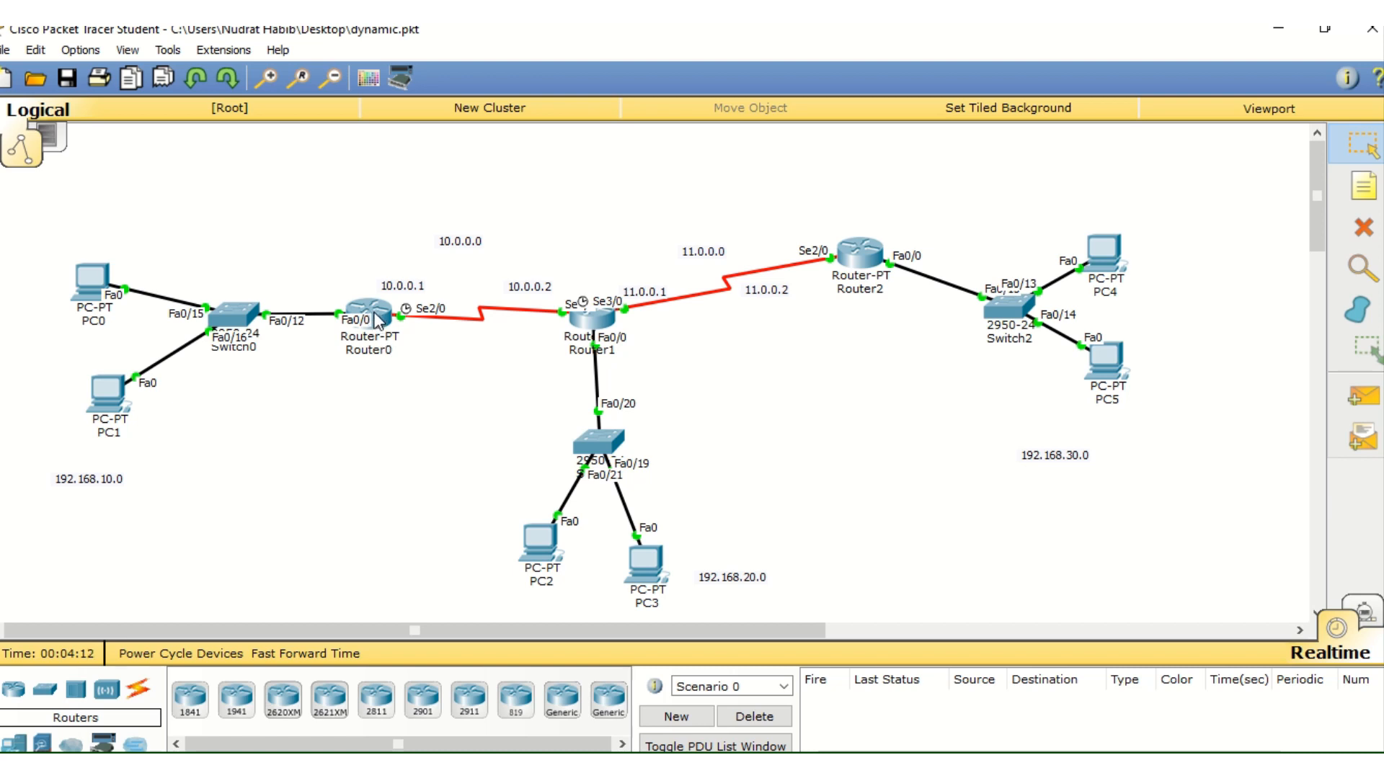
Open Router0's command line interface and enter privileged EXEC mode with "en"
mouse_move(376, 320)
mouse_move(360, 348)
mouse_move(878, 282)
mouse_move(602, 328)
click(366, 318)
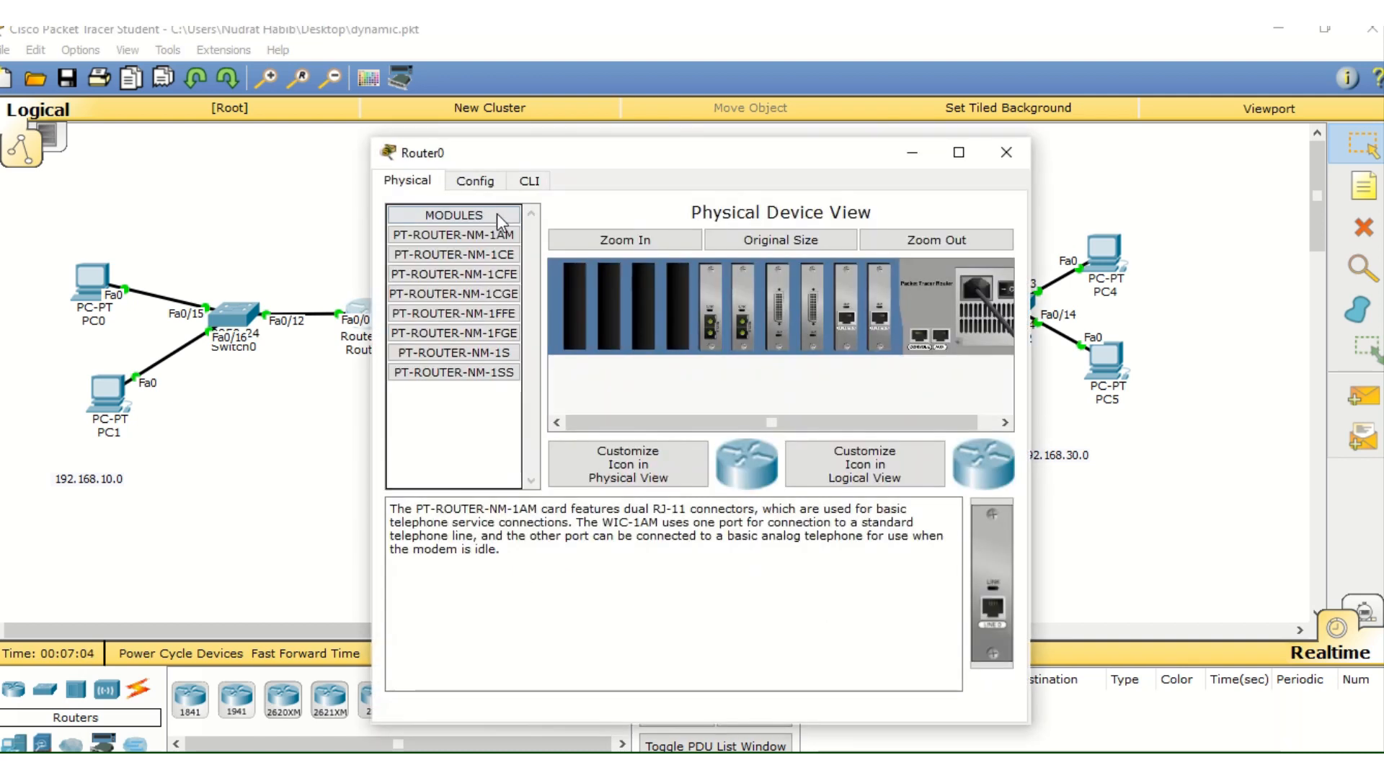
click(529, 180)
key(Return)
key(Return)
key(Return)
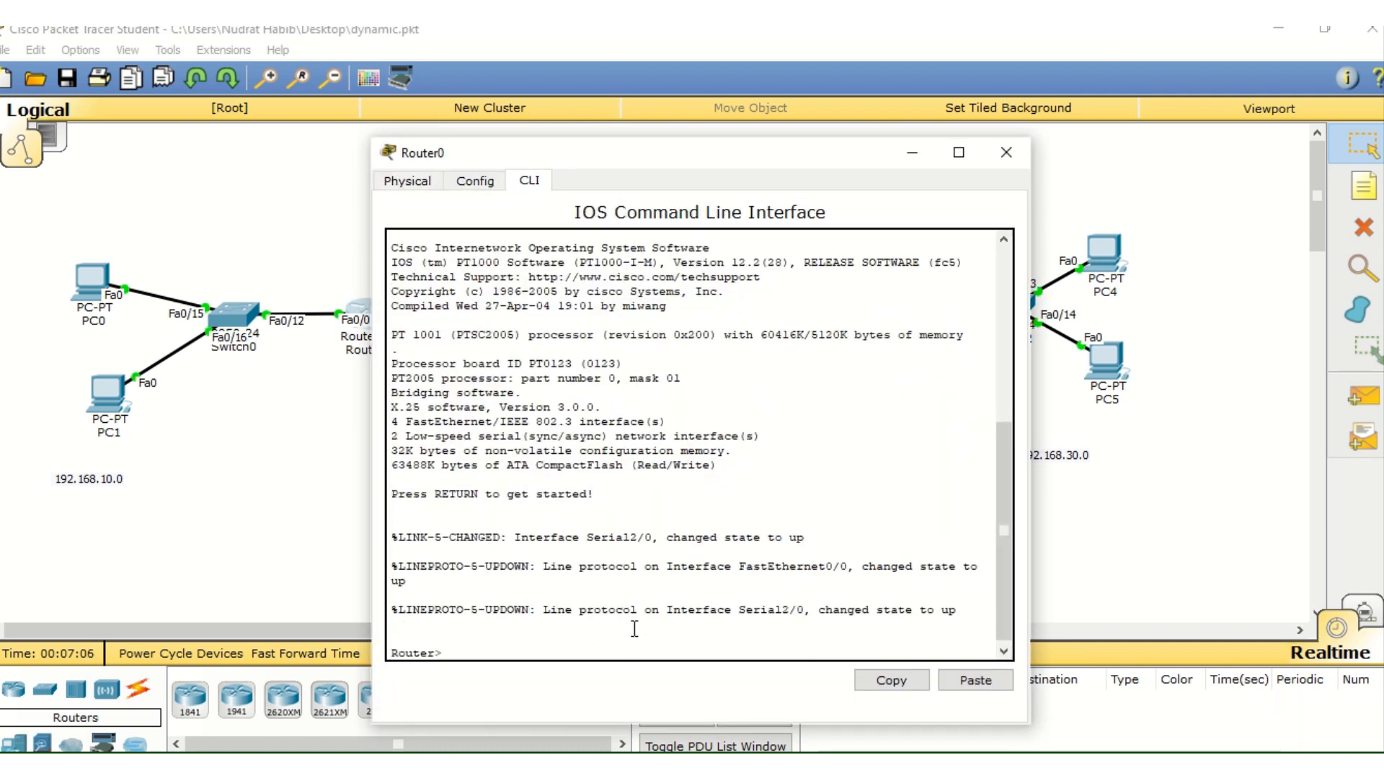
text(en)
key(Return)
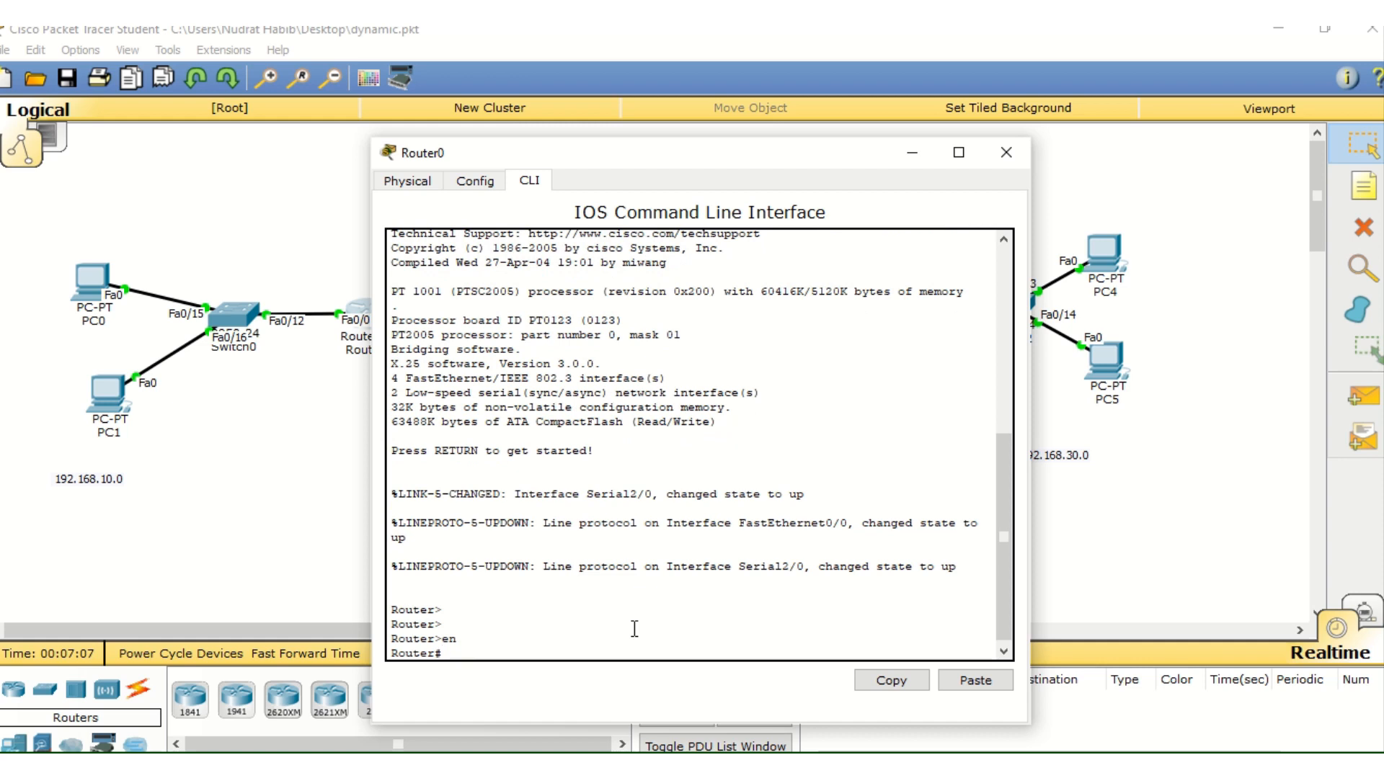
Run "show ip route" on Router0, compare its listed routes with the networks in the topology, and close the router window
text(show ip route)
key(Return)
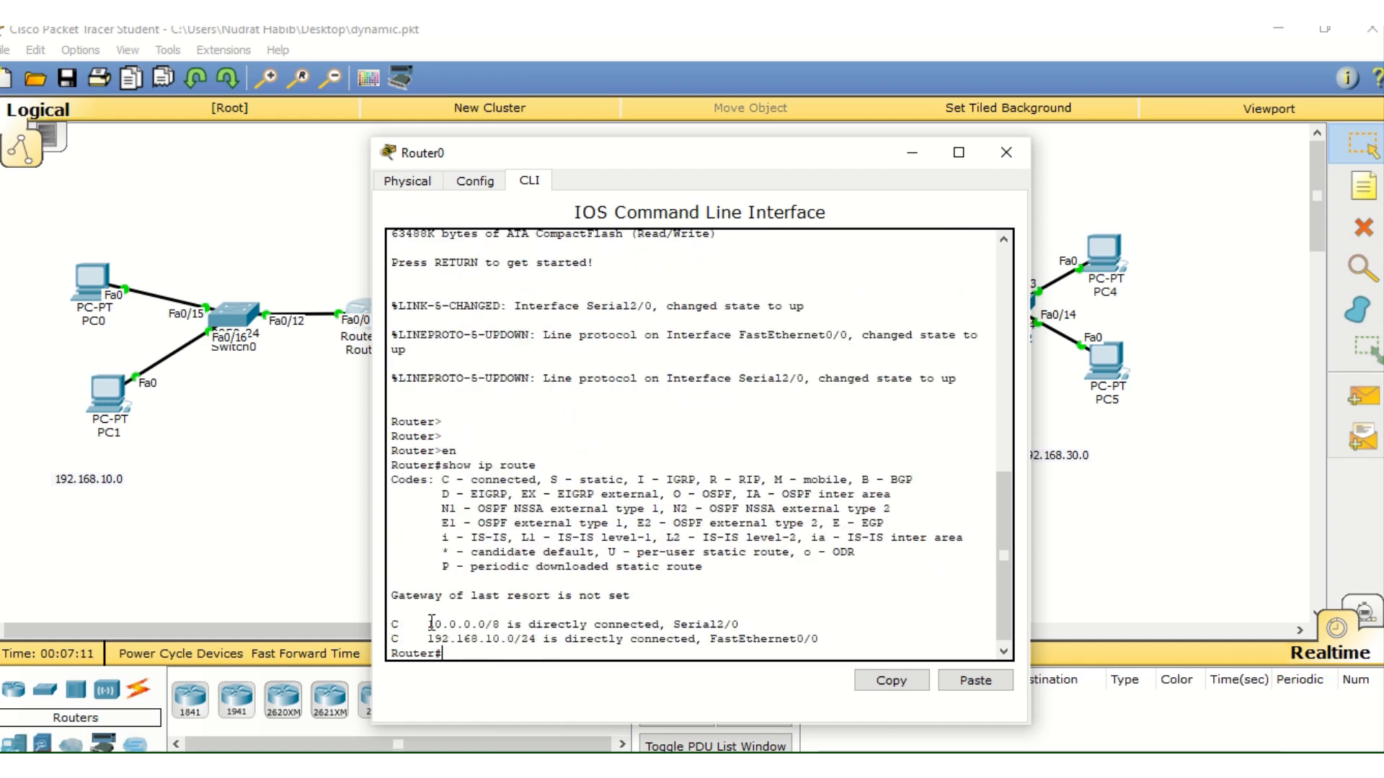
drag(427, 624, 568, 631)
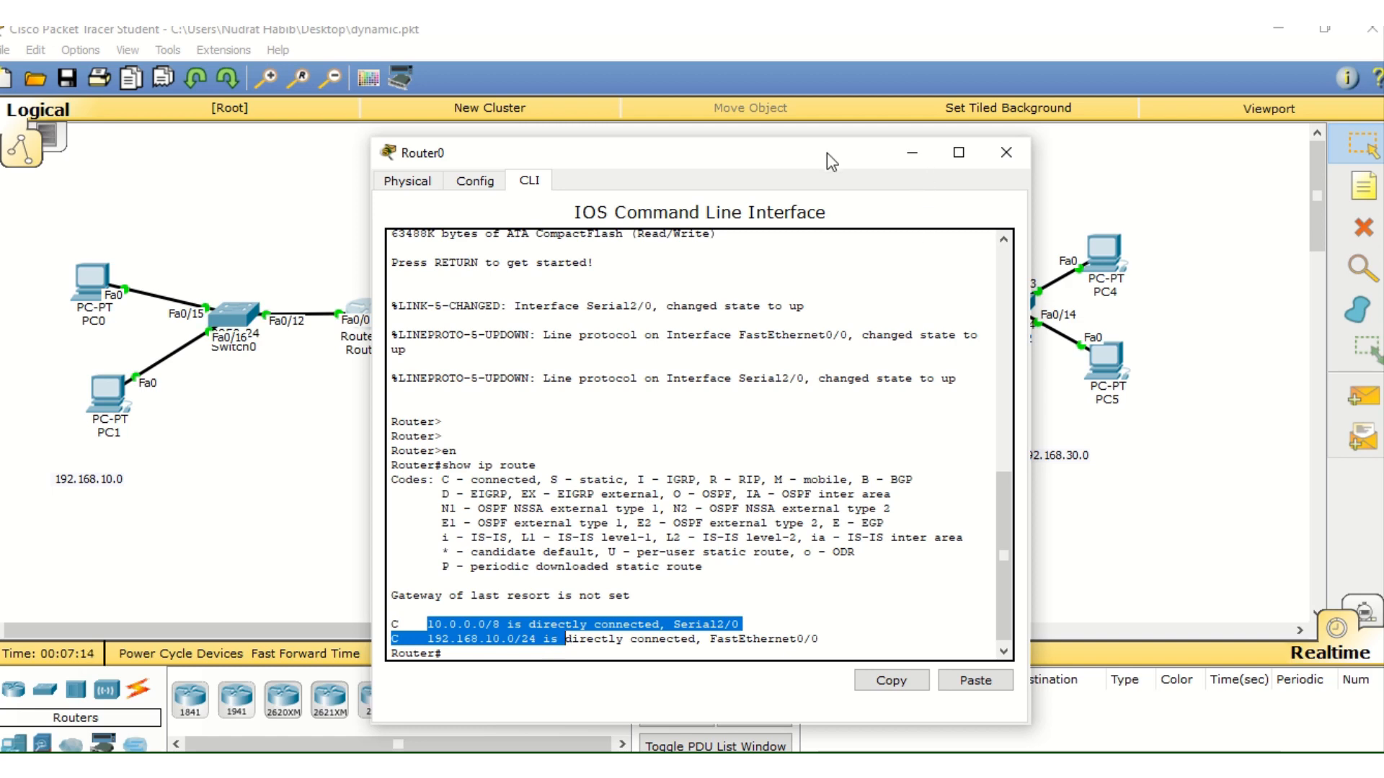
drag(827, 153, 790, 698)
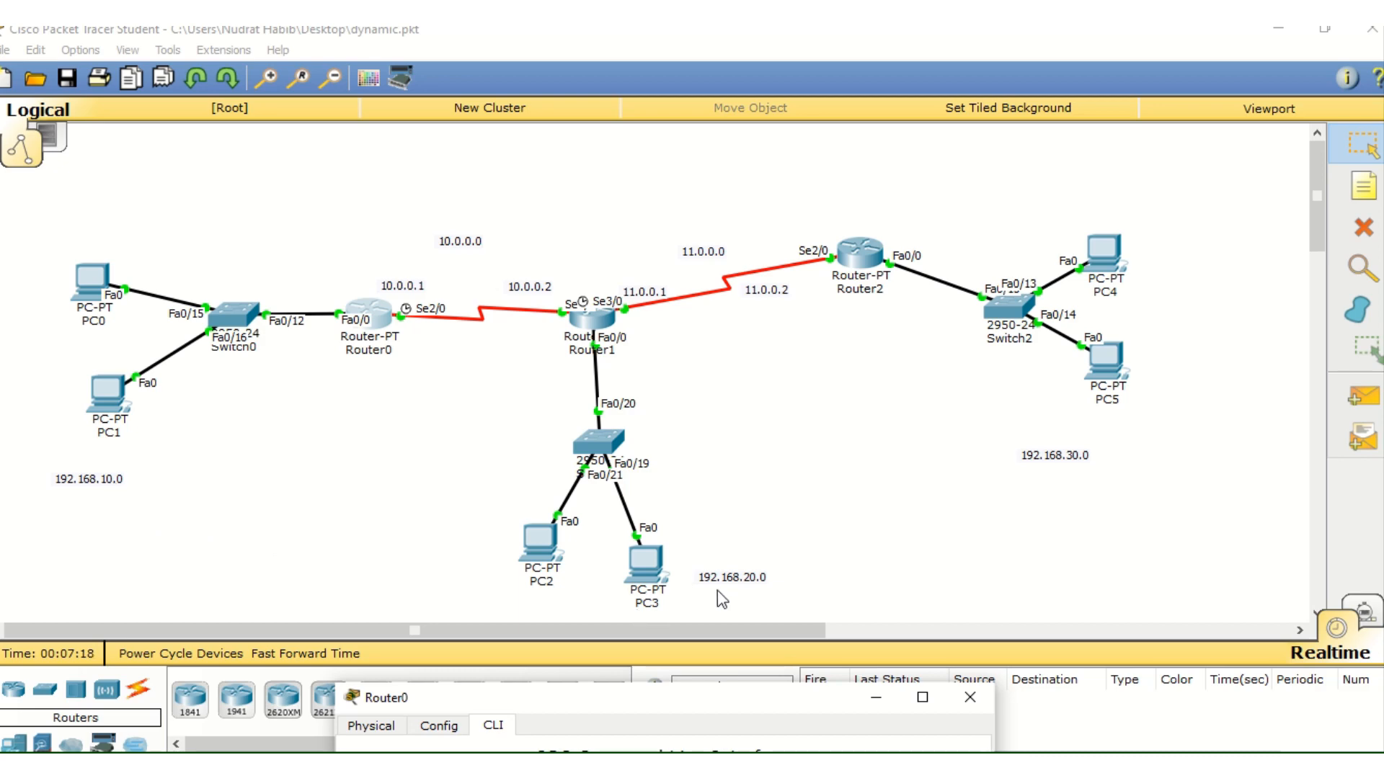
drag(752, 706, 705, 109)
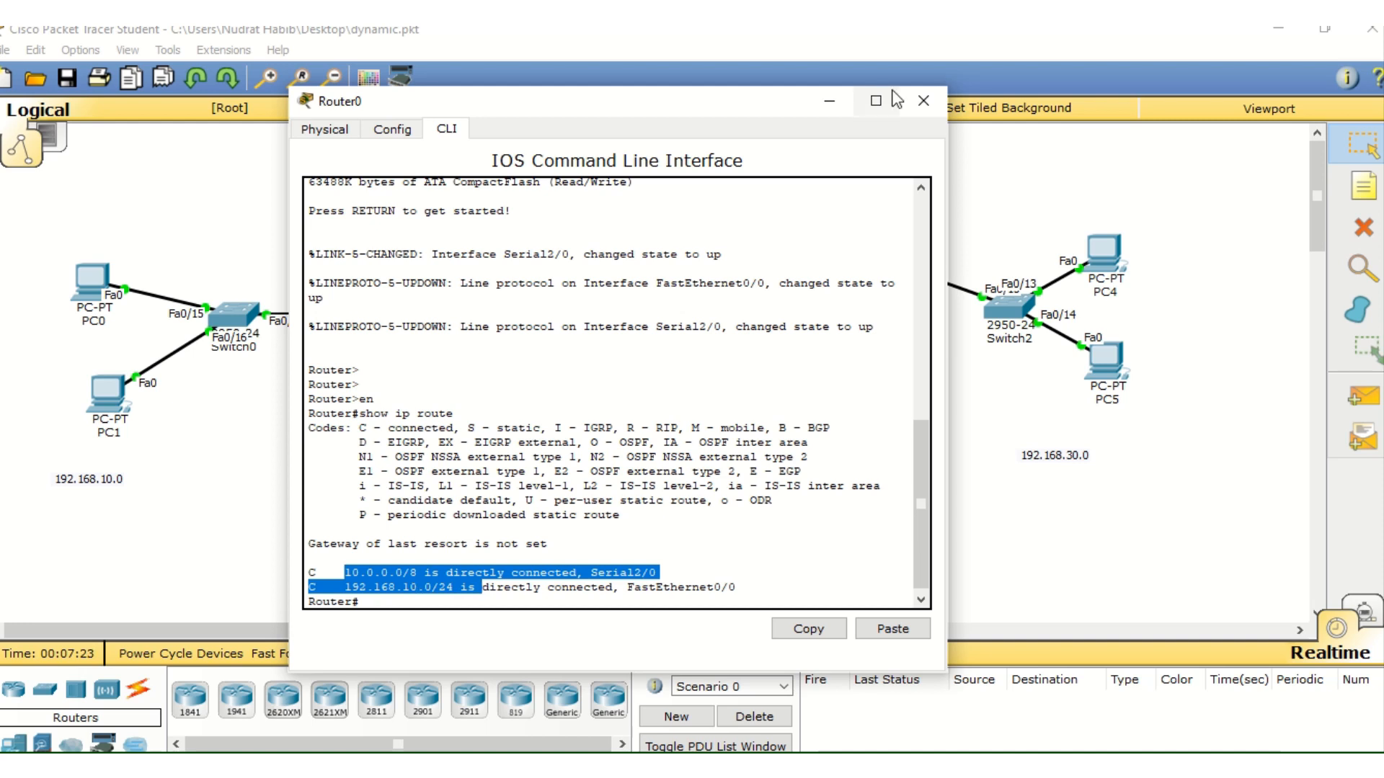
click(921, 99)
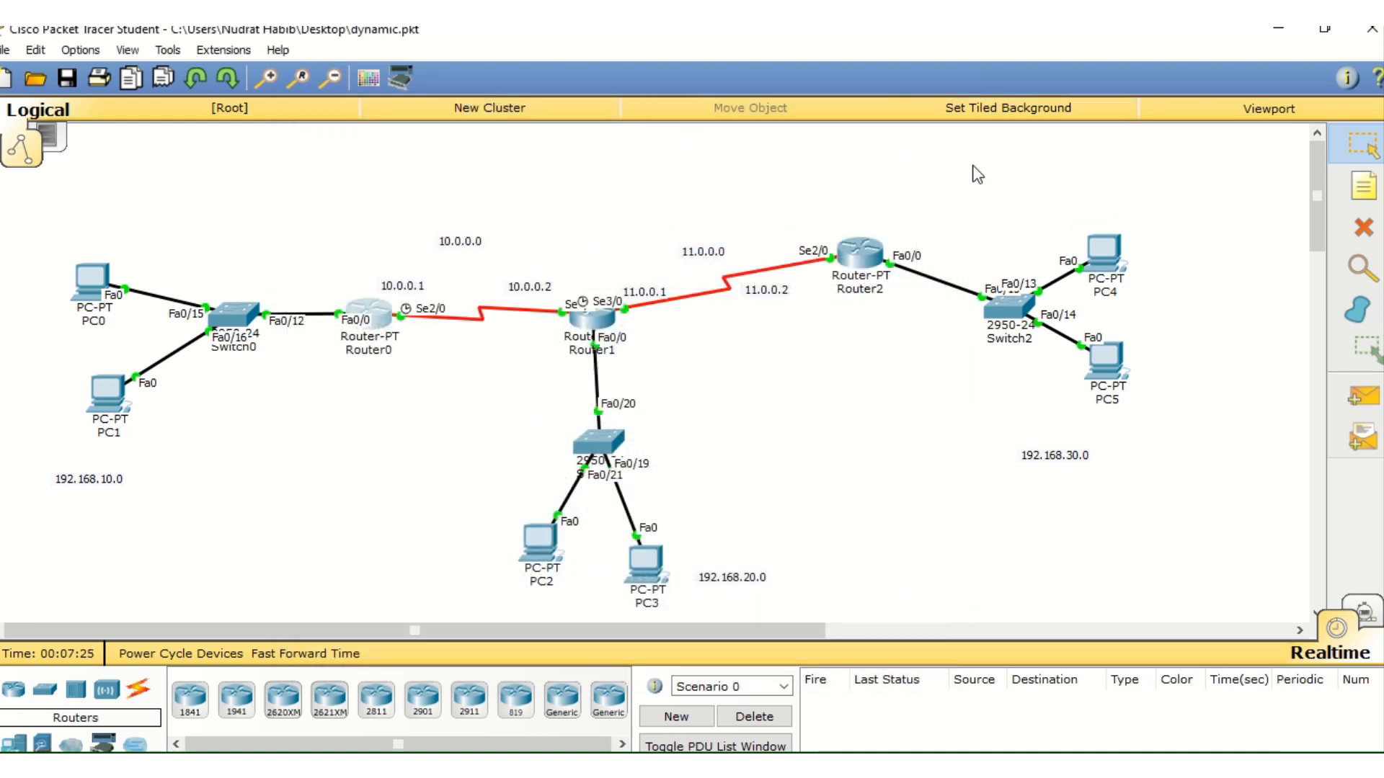
Test connectivity with simple PDUs from PC0 to PC3 and from PC0 to PC4, and delete the test scenario
click(1361, 407)
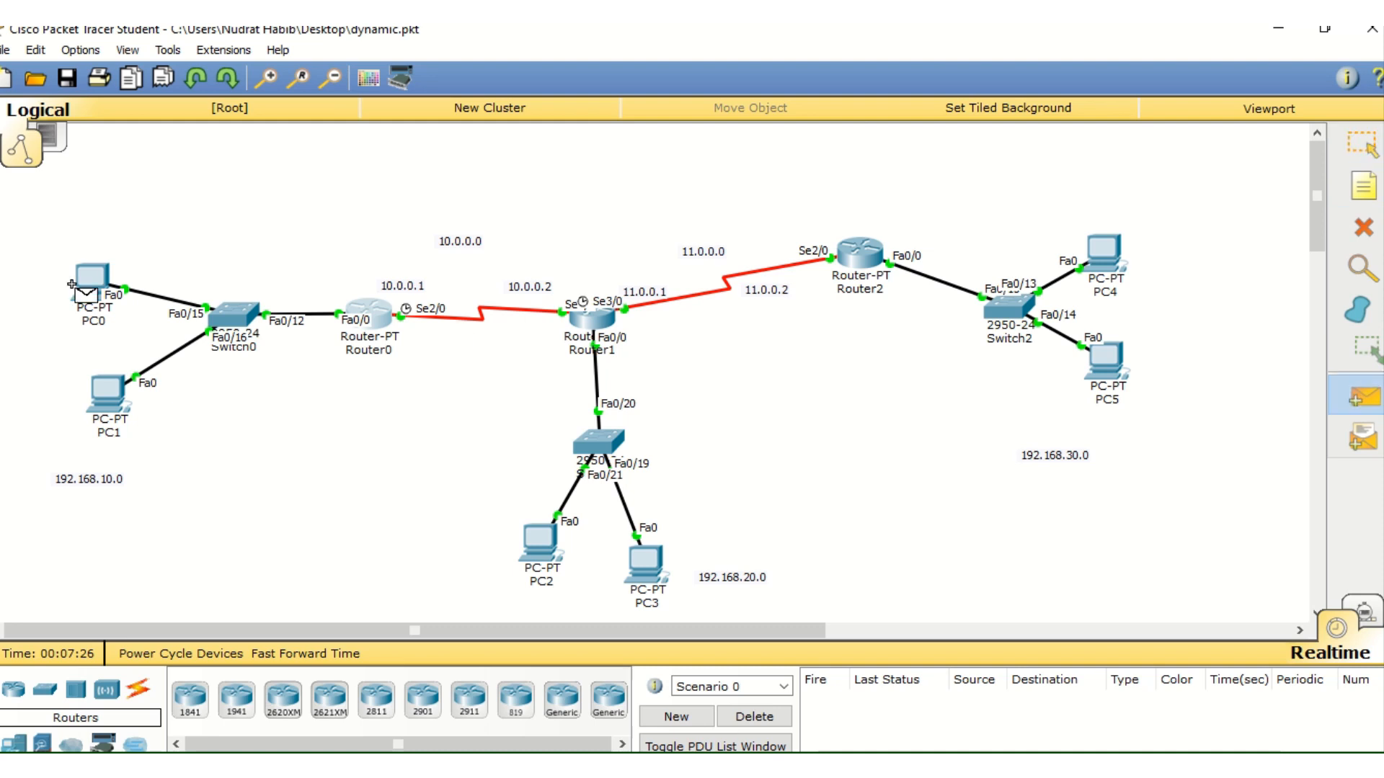
click(648, 564)
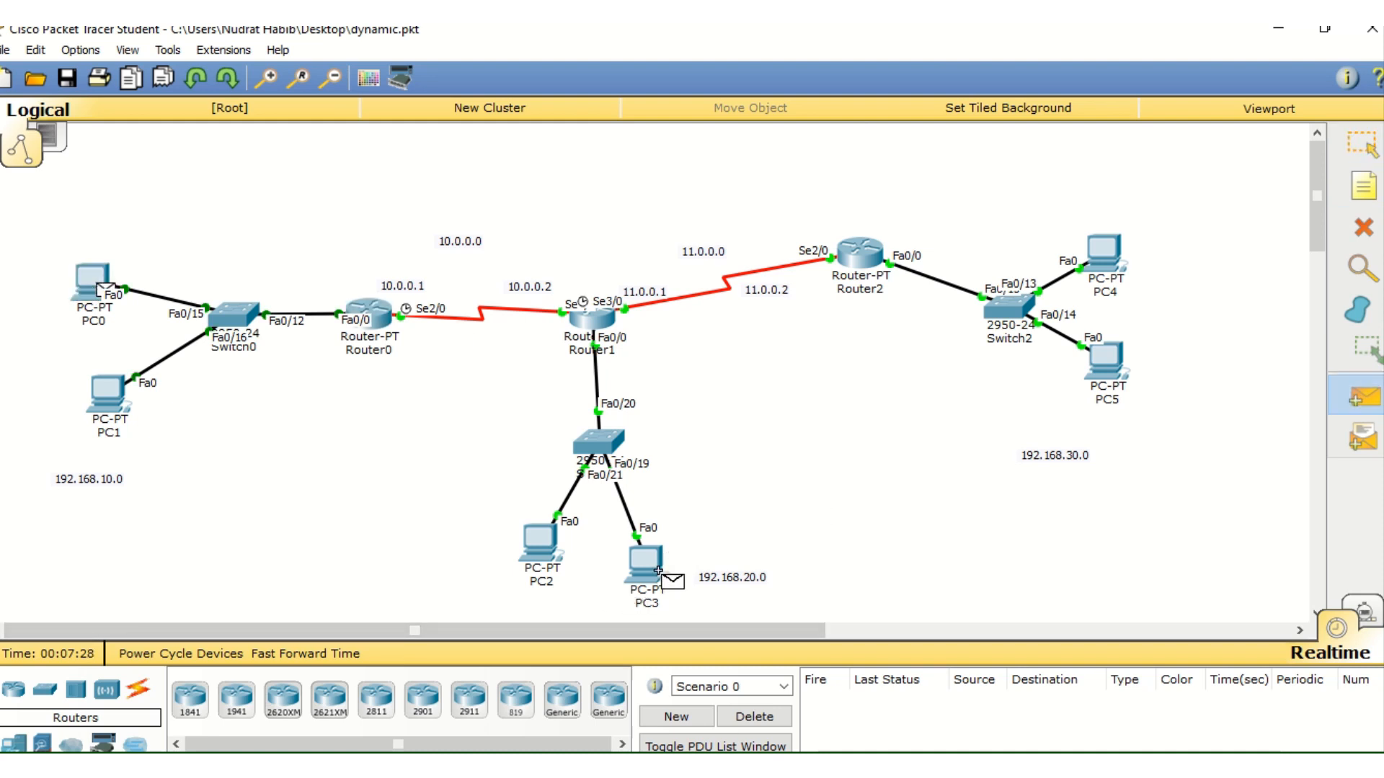
click(1361, 398)
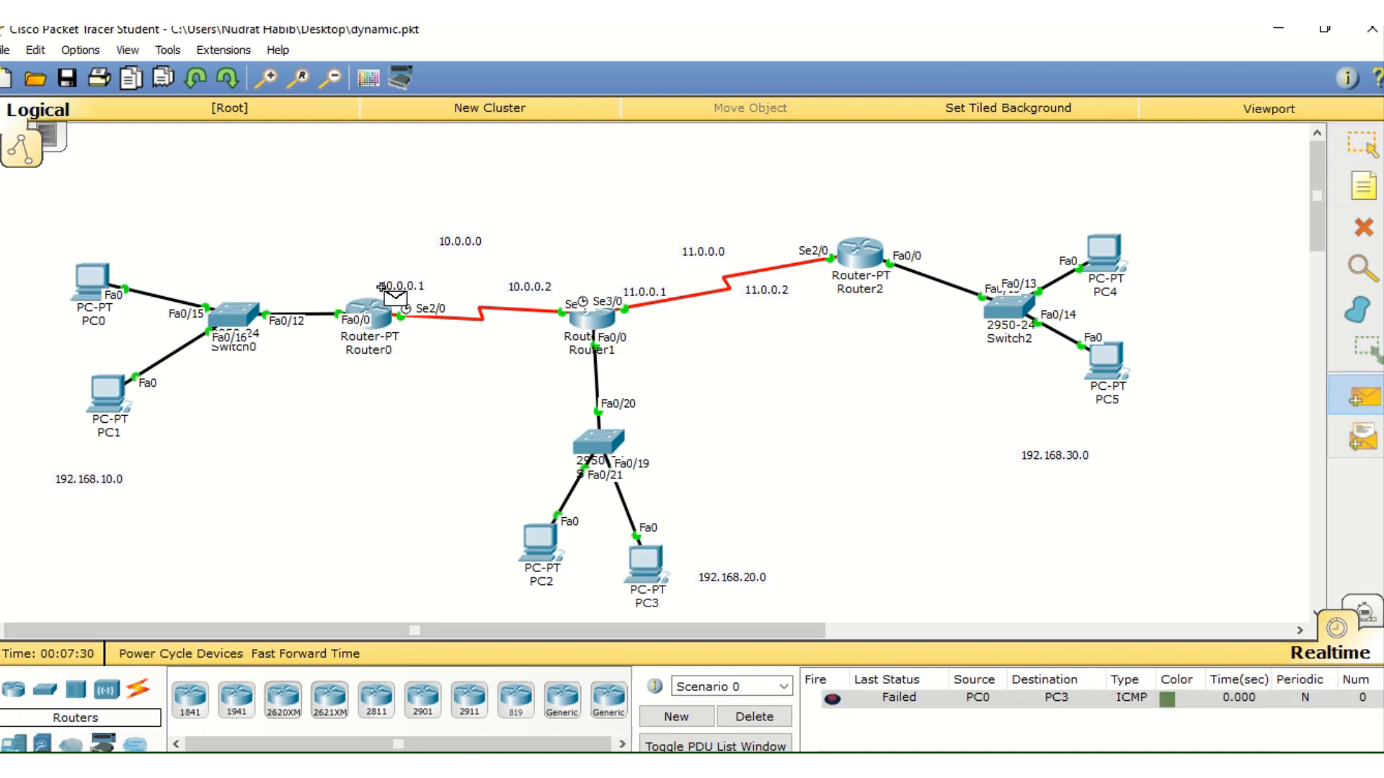
click(90, 279)
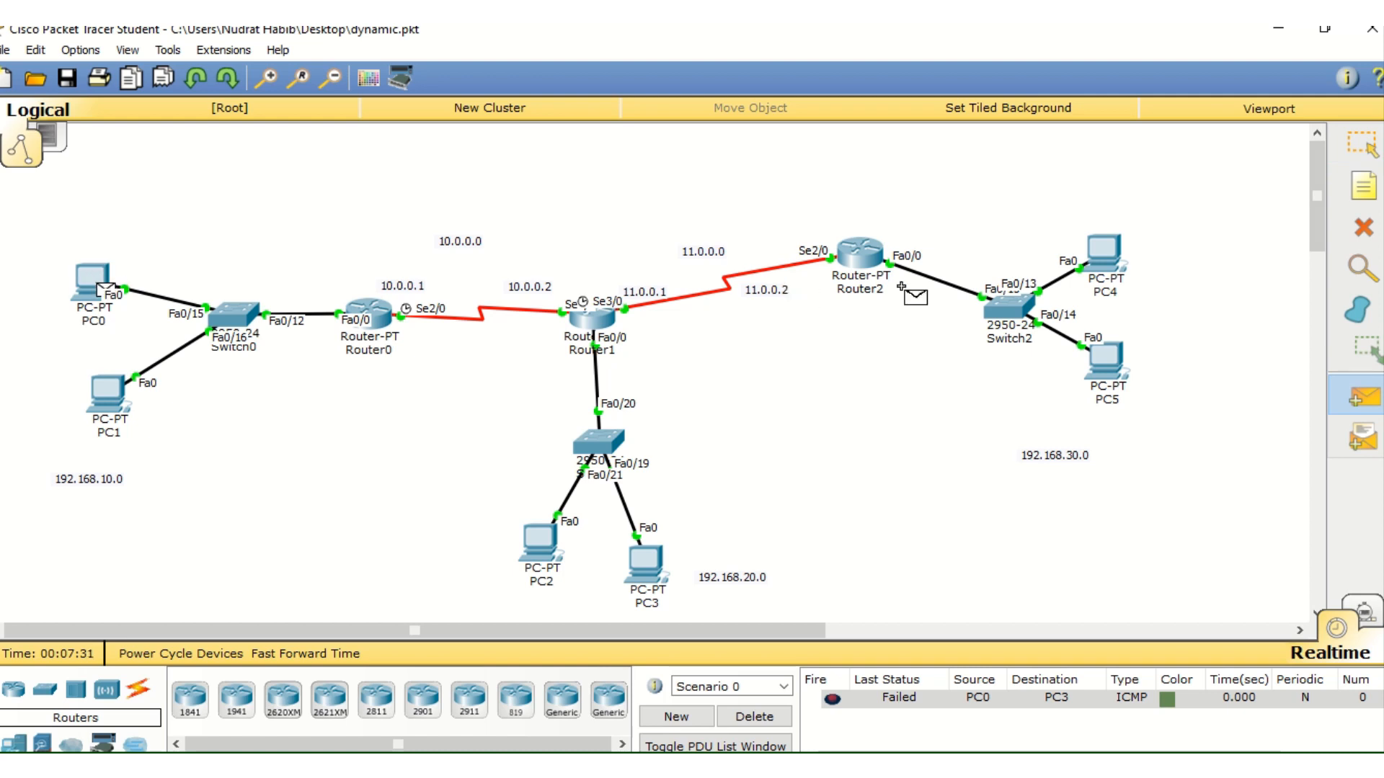
click(1103, 261)
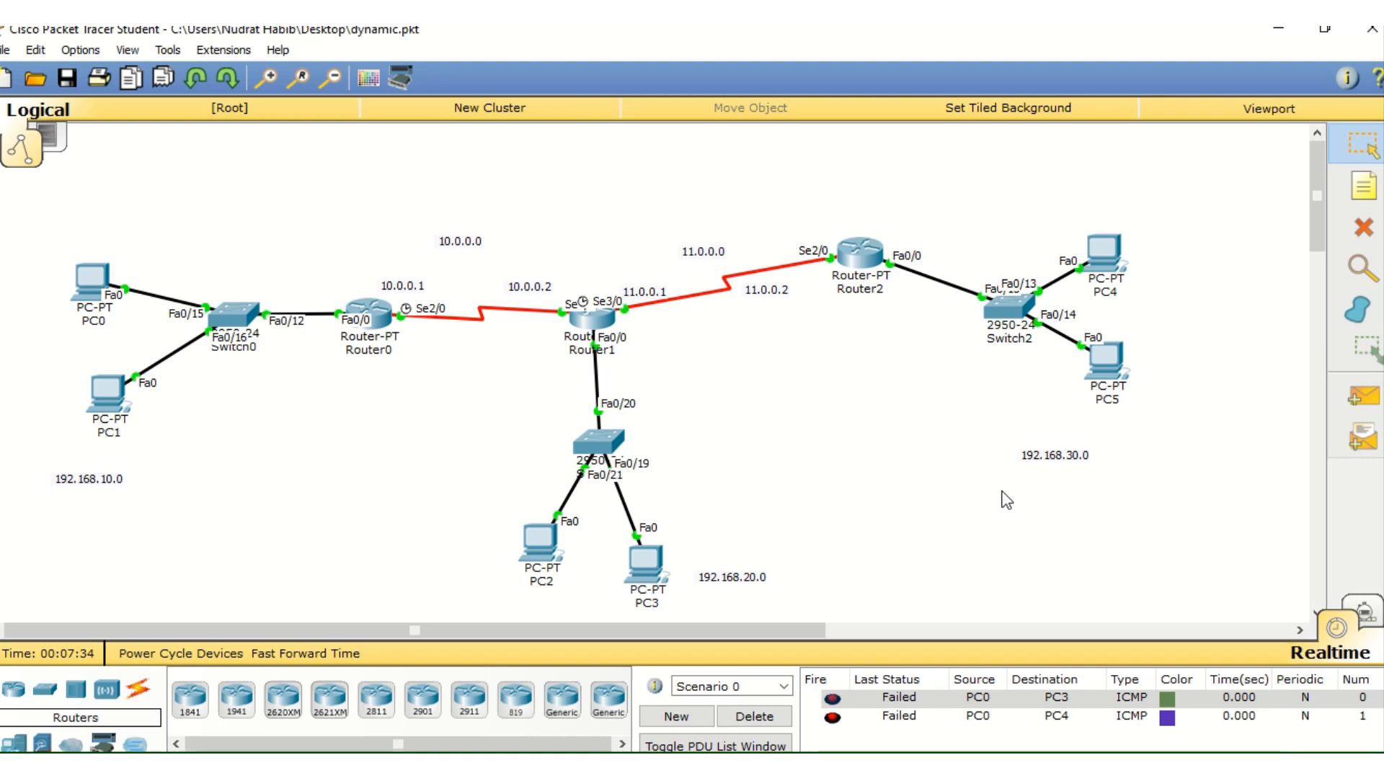
click(750, 718)
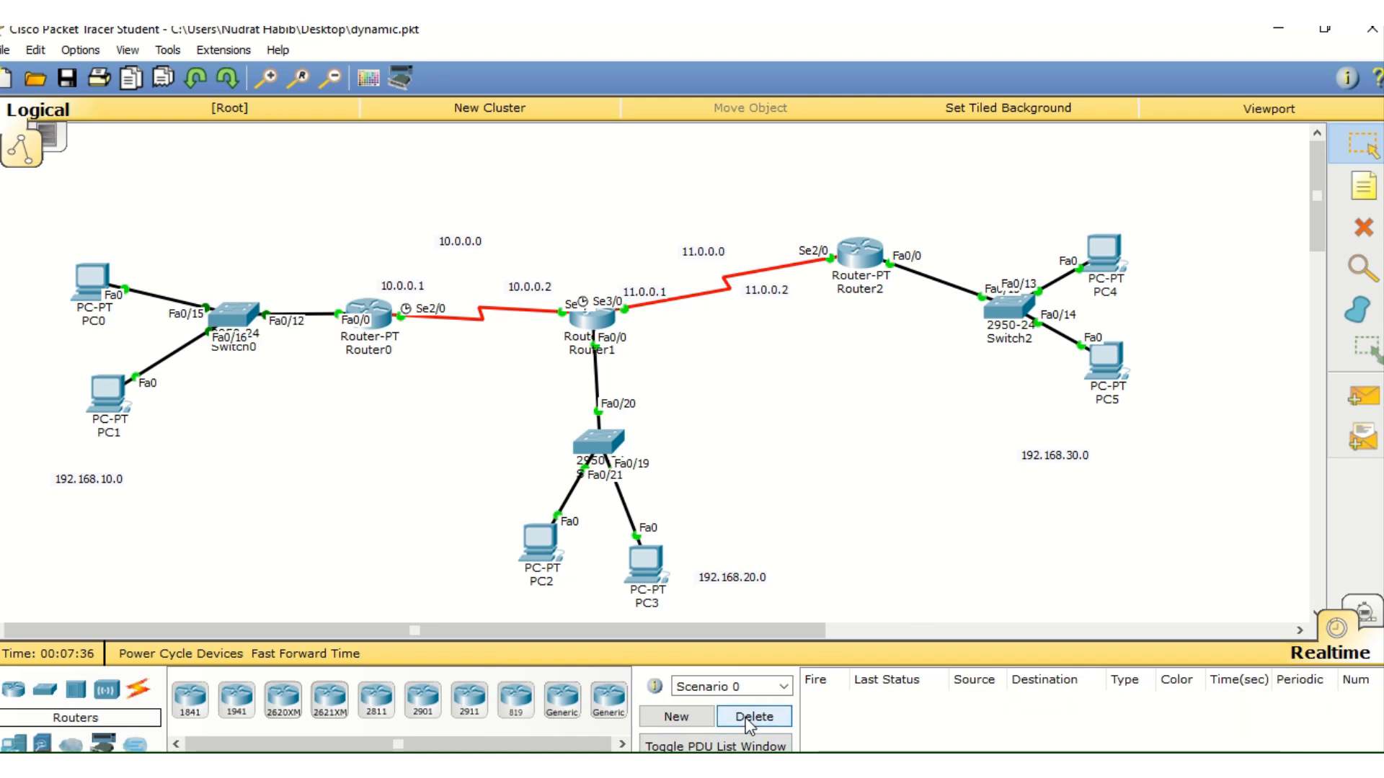
Reopen Router0's command line, enter global configuration with "config t", and start RIP configuration with "router RIP"
click(377, 316)
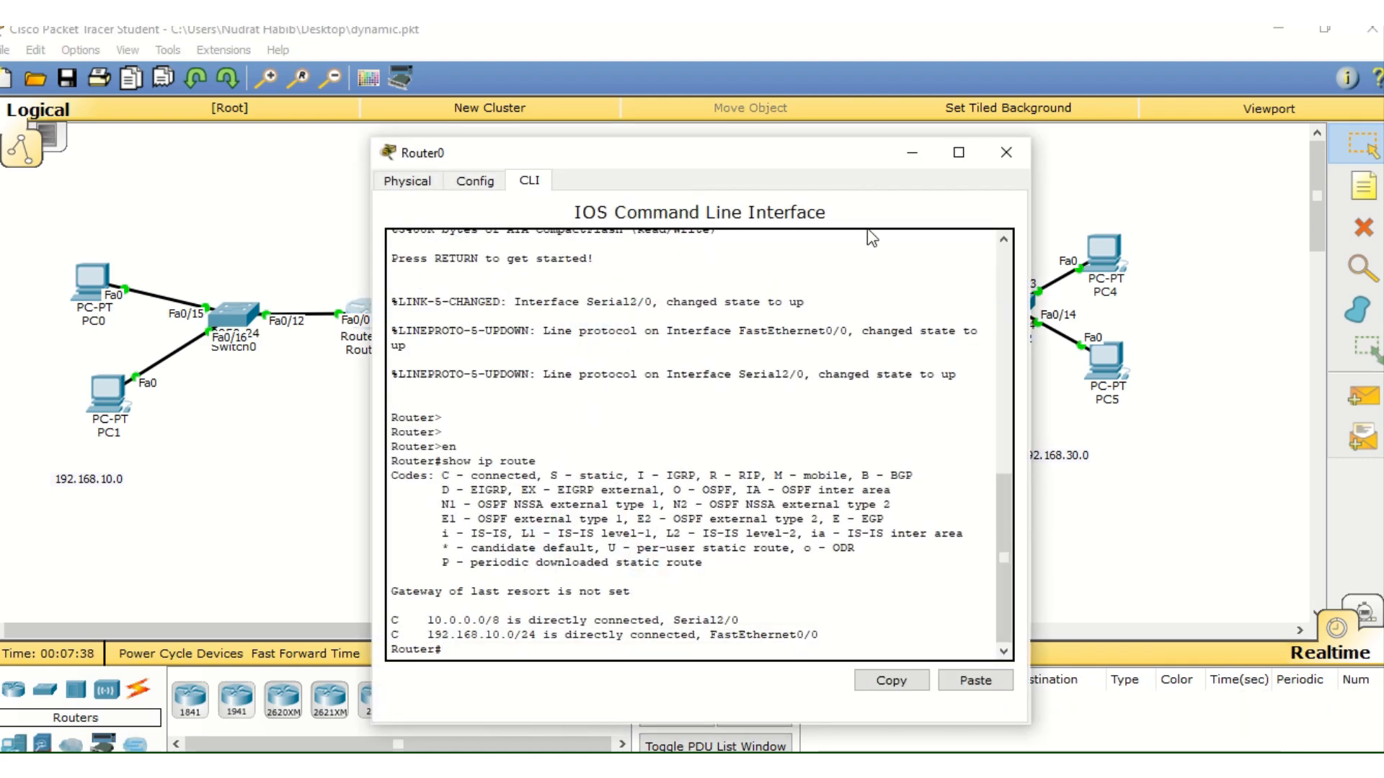
key(Return)
key(Return)
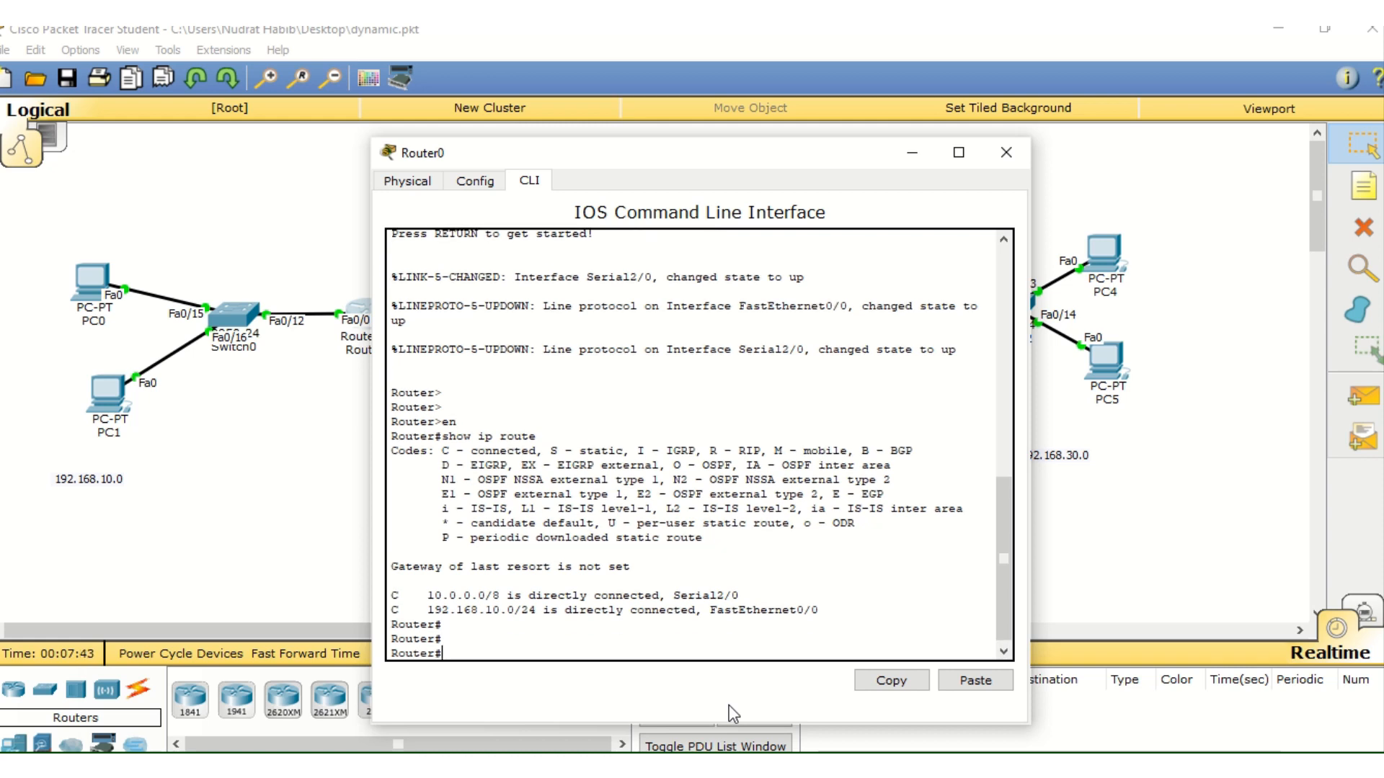
text(config t)
key(Return)
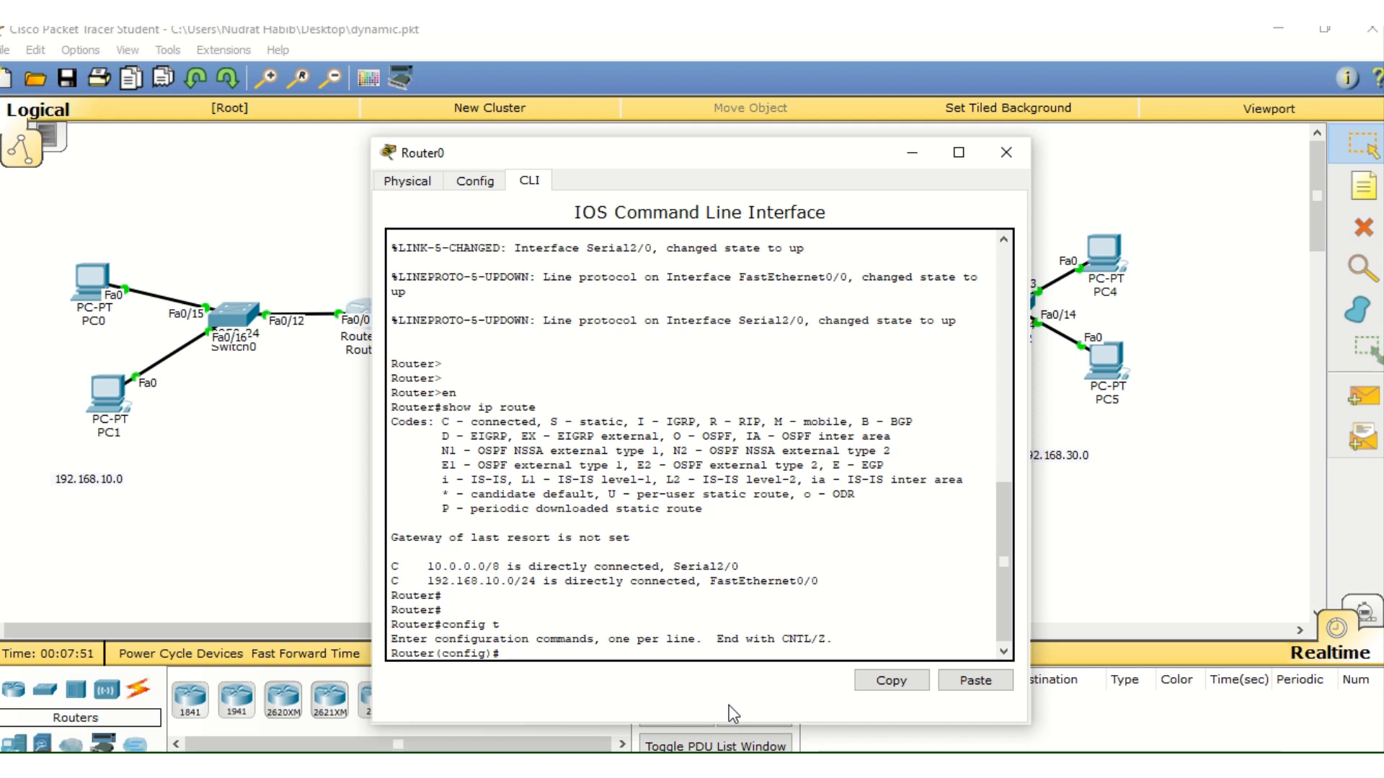
text(router RIP)
key(Return)
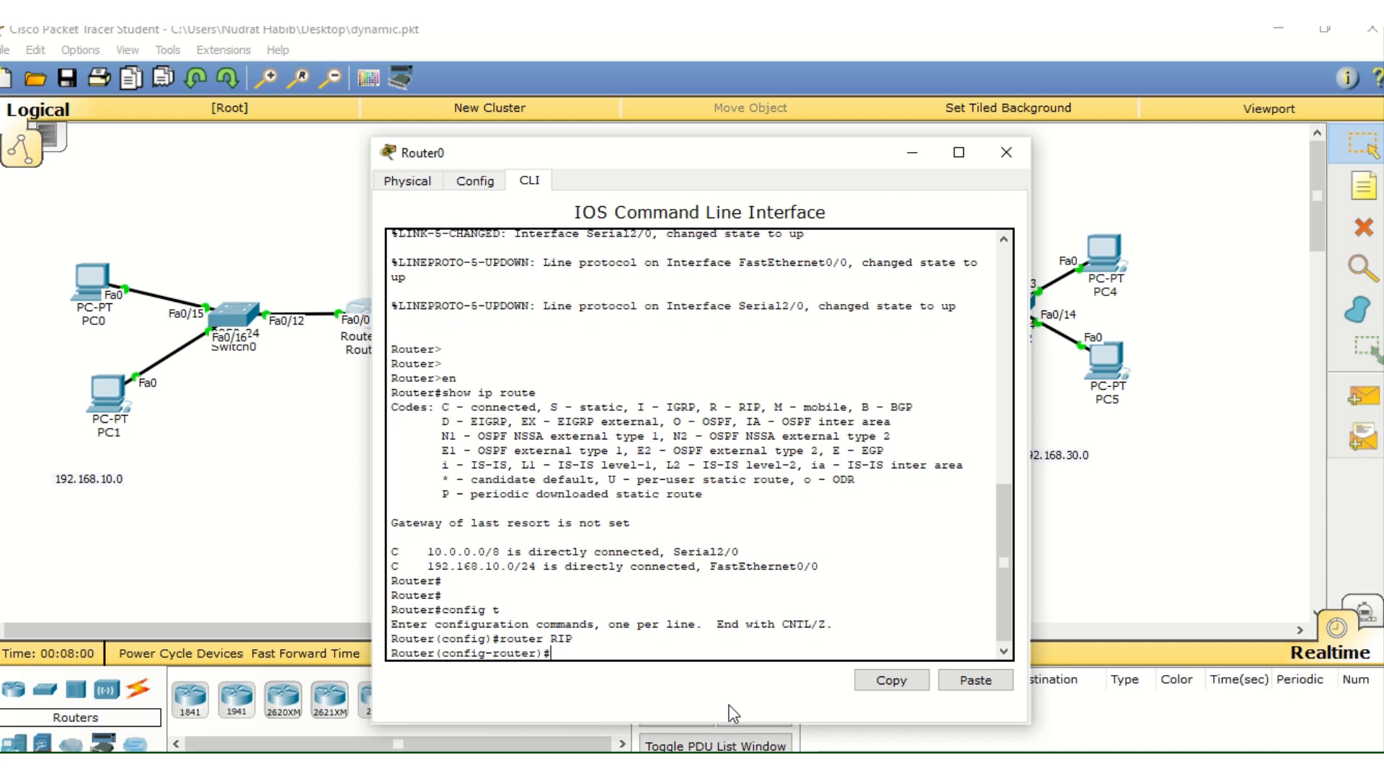
Check Router0's networks in the topology and add network 192.168.10.0 to its RIP configuration
drag(793, 163, 889, 673)
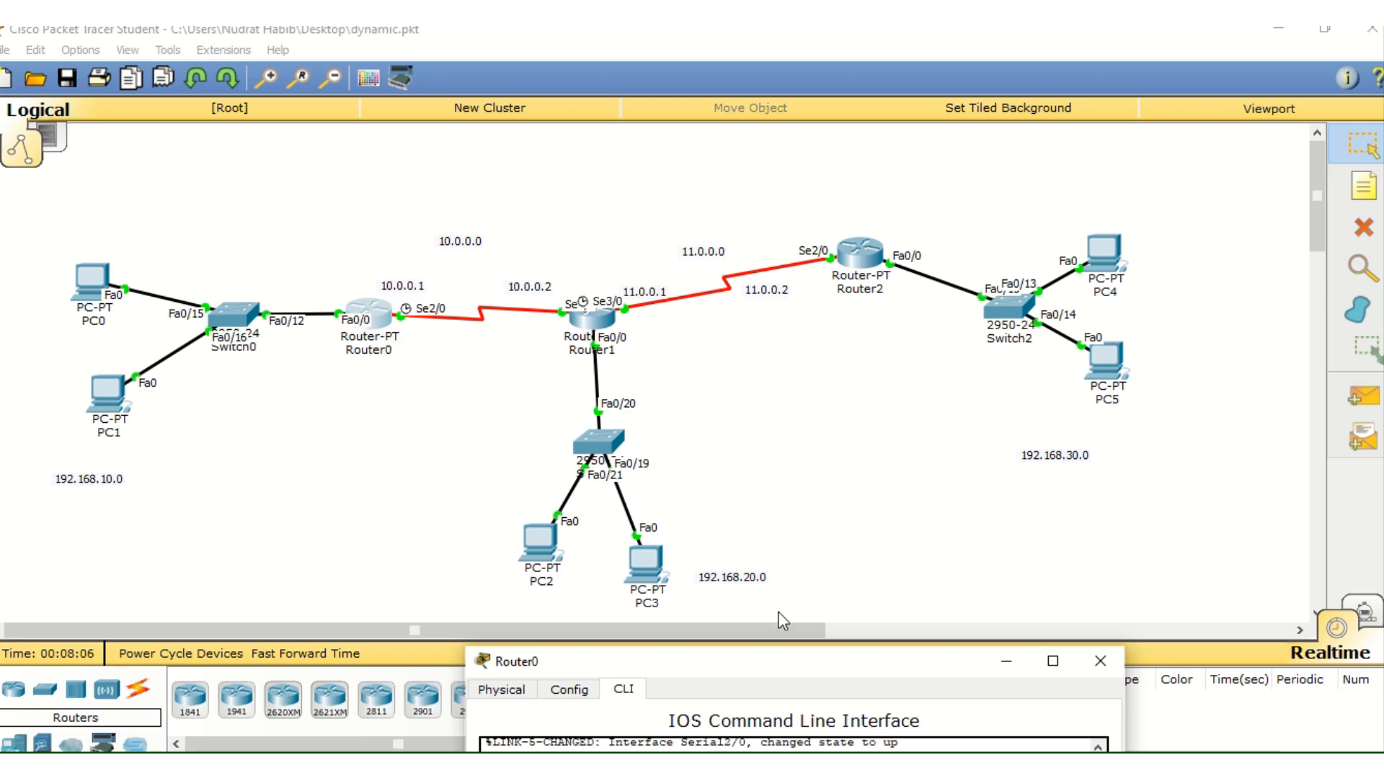
drag(784, 663, 1011, 160)
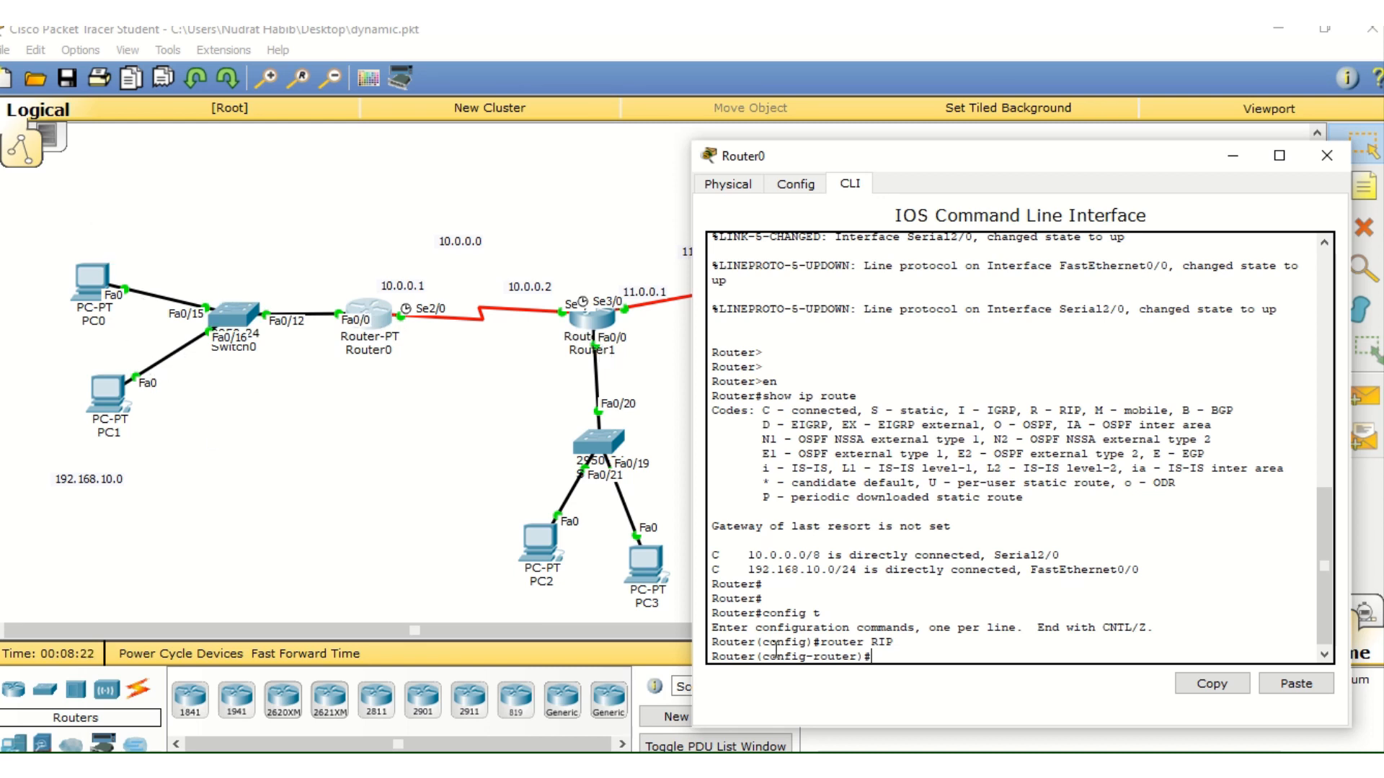
text(network 1)
text(92.168.1)
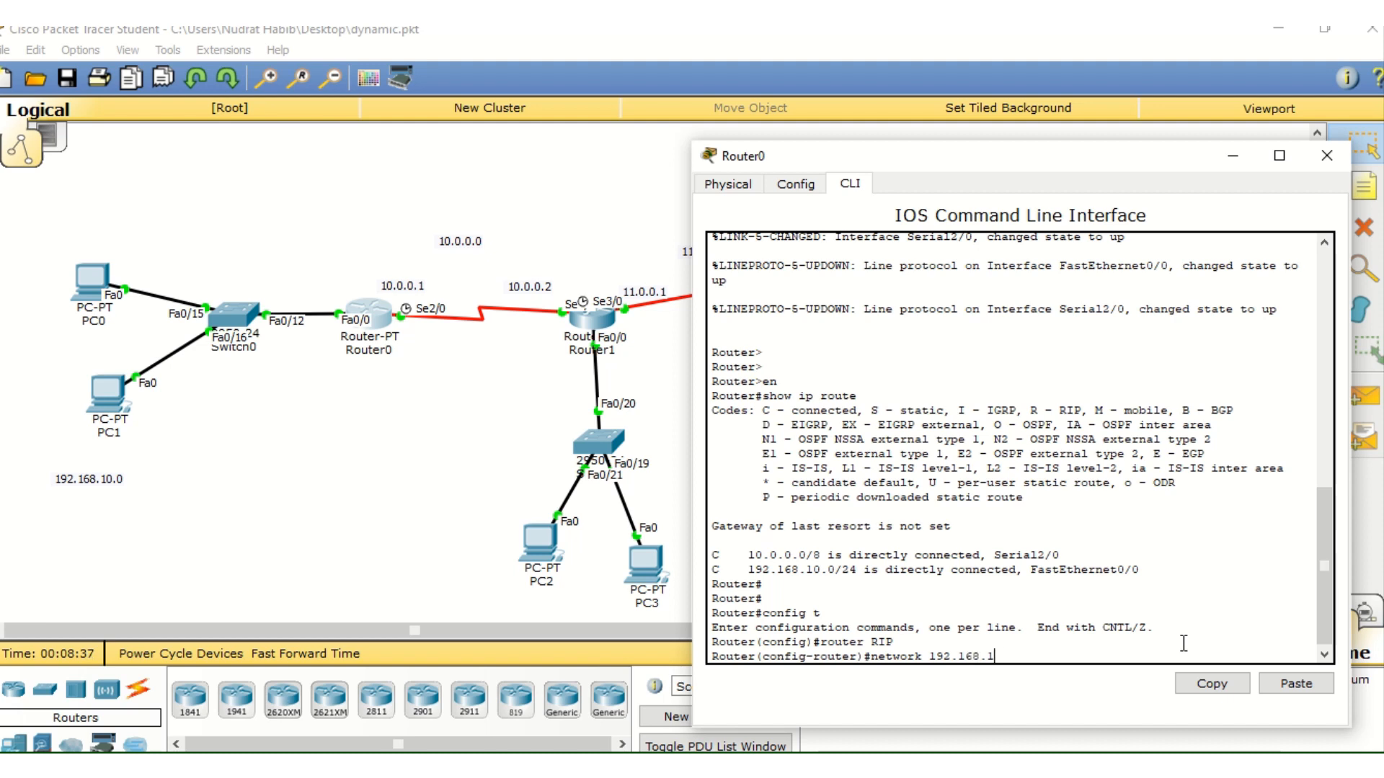
text(0.0)
key(Return)
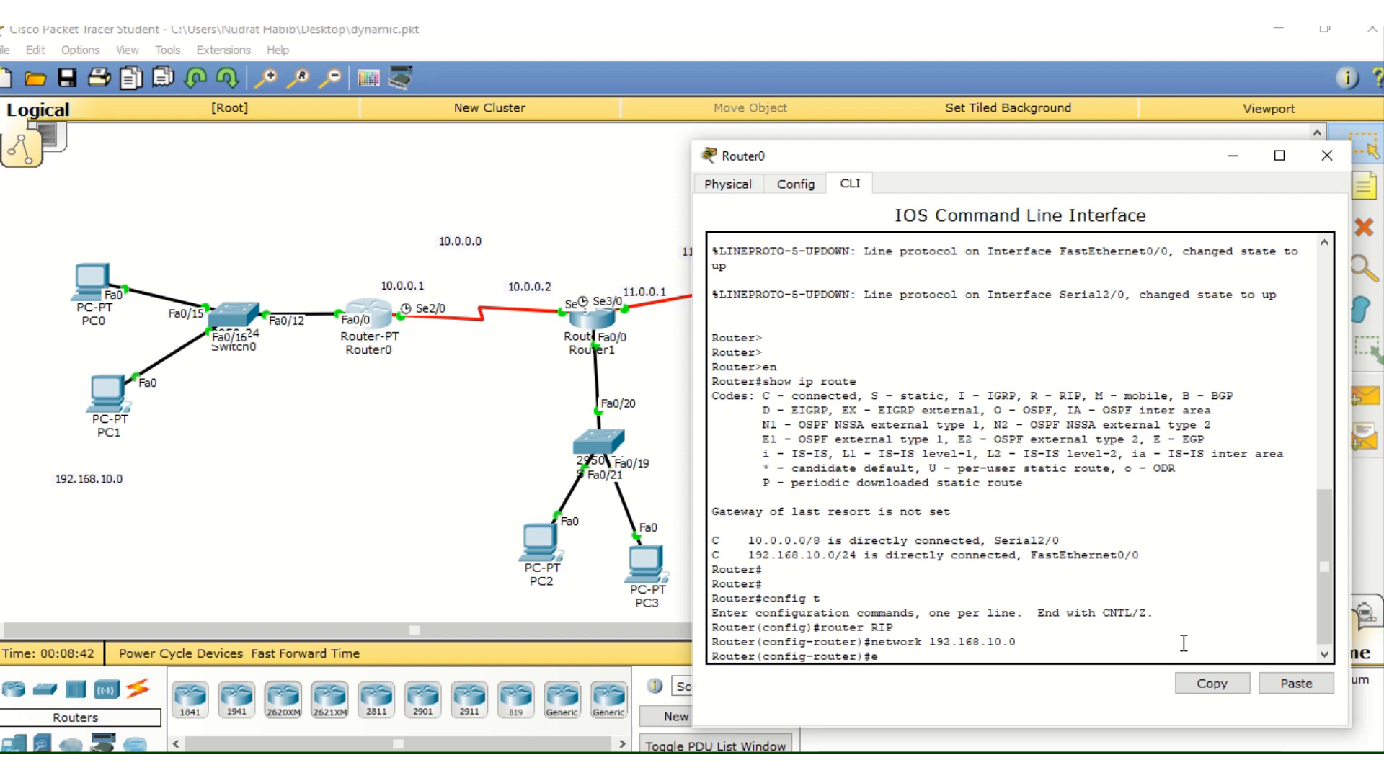
Exit RIP configuration mode on Router0 and close its window
text(xit)
key(Return)
key(Return)
key(Return)
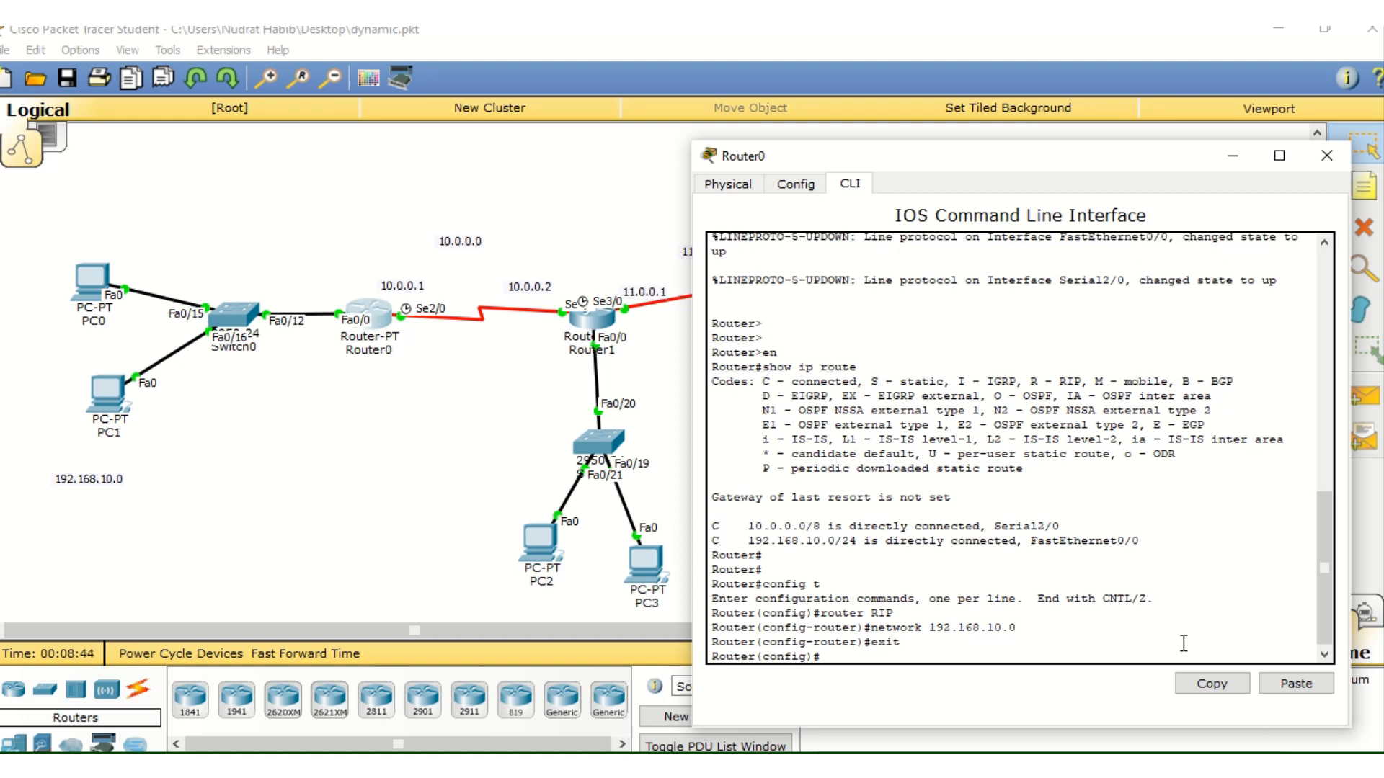
click(1335, 167)
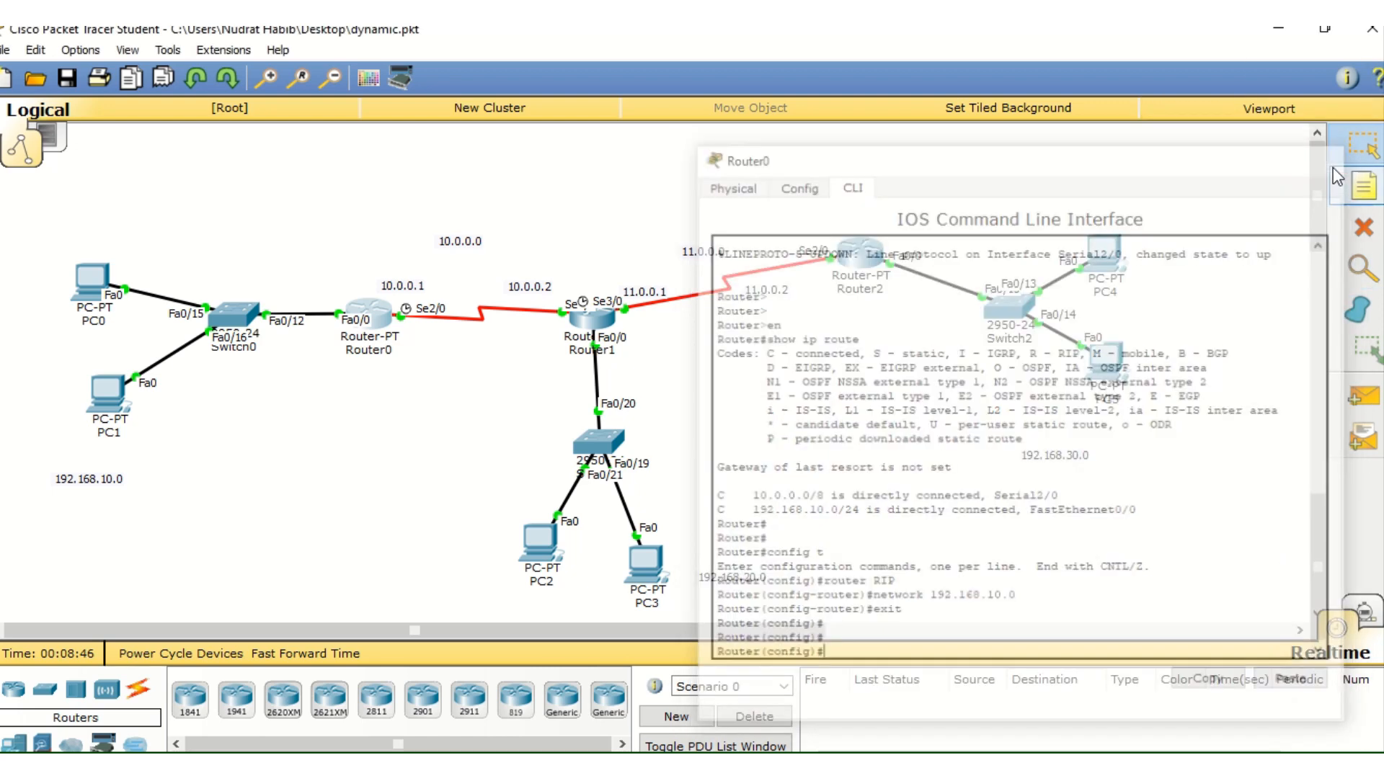
Open Router1's command line interface, with its window moved clear of the topology, and enter privileged EXEC mode with "en"
click(598, 325)
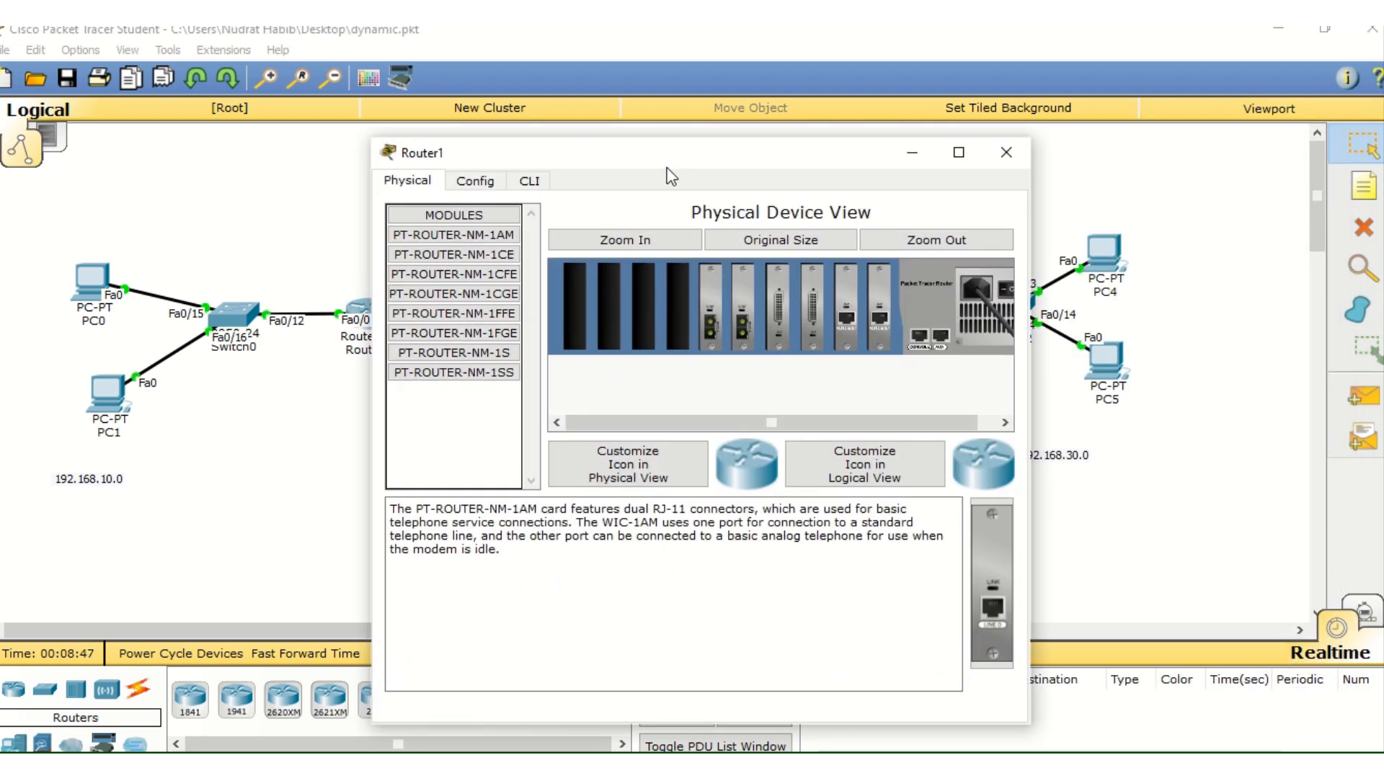
drag(670, 153, 973, 63)
click(832, 91)
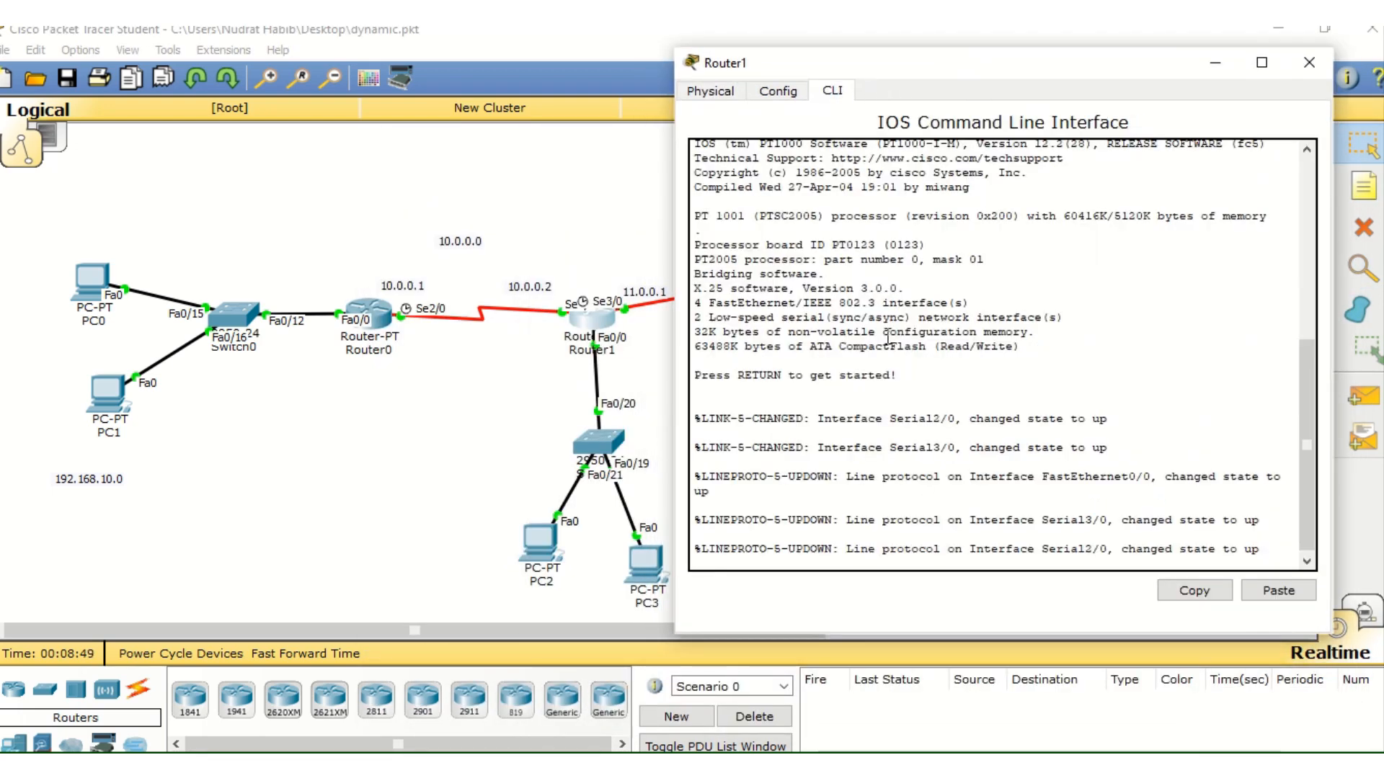
key(Return)
key(Return)
key(Return)
text(en)
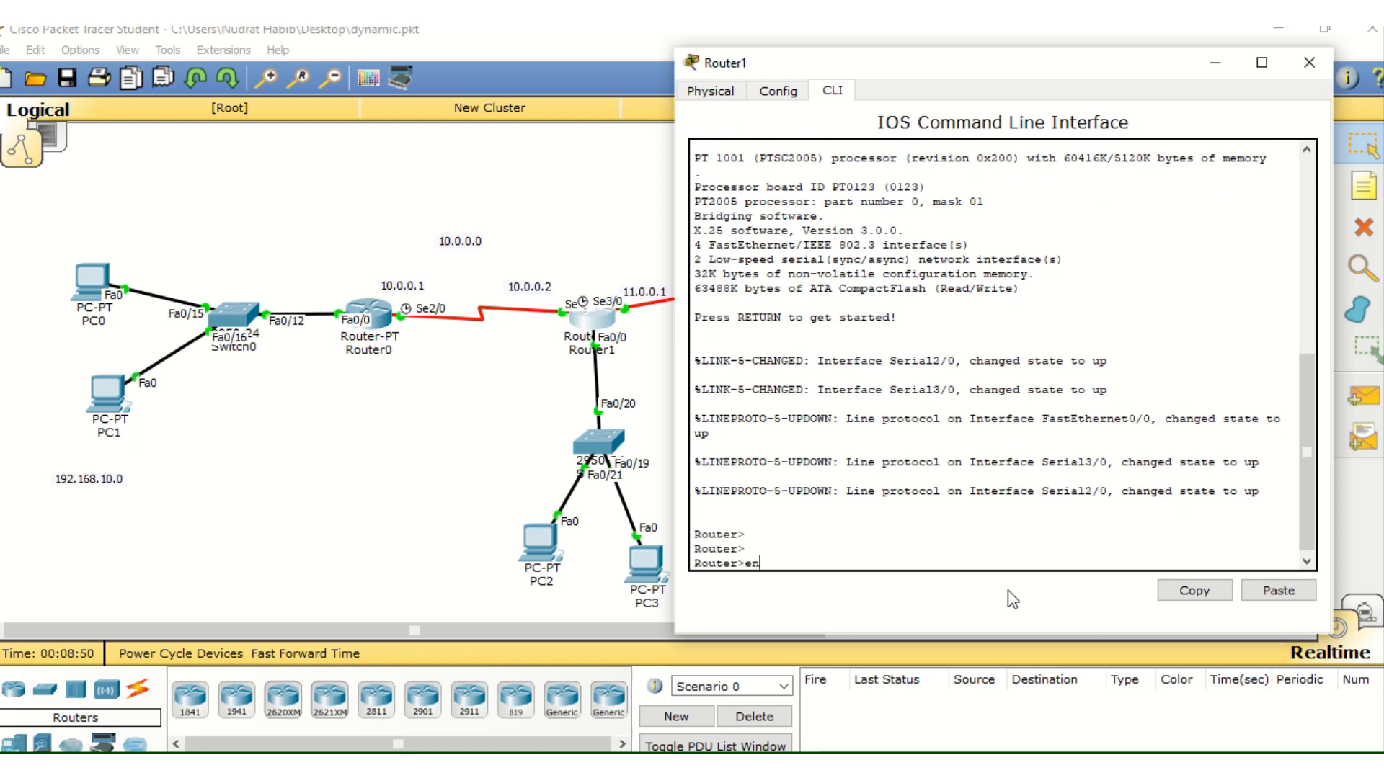
key(Return)
Enter global configuration on Router1 with "config t" and start RIP configuration with "router RIP"
text(config t)
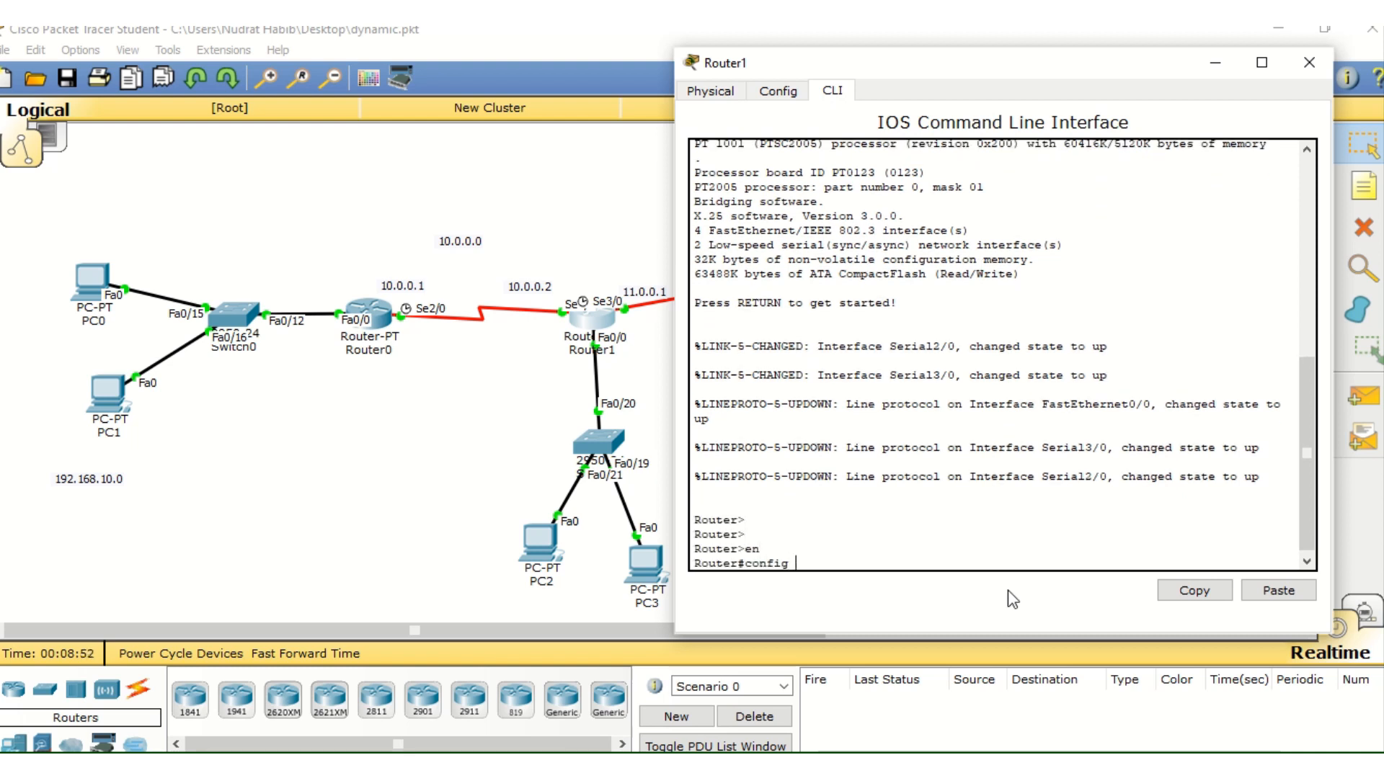
key(Return)
text(route)
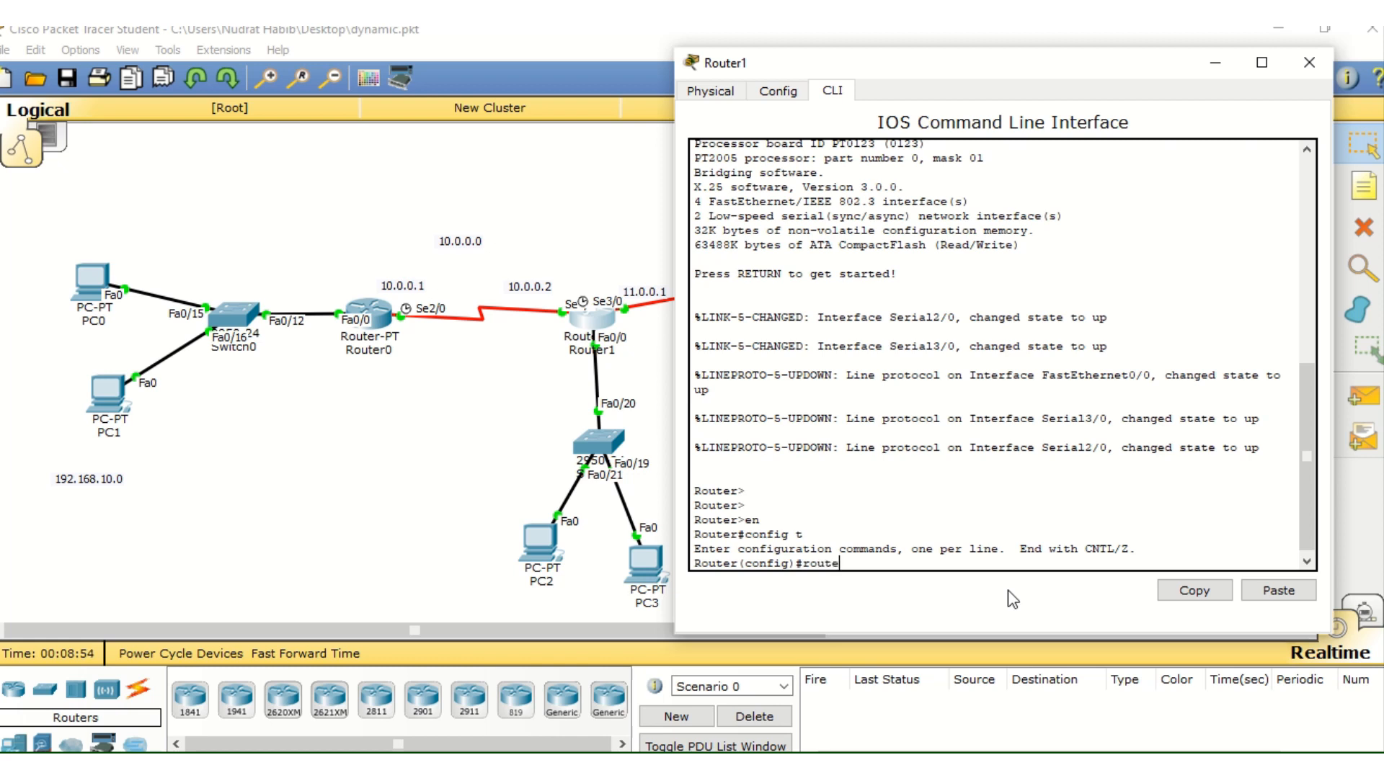
text(r RIP)
key(Return)
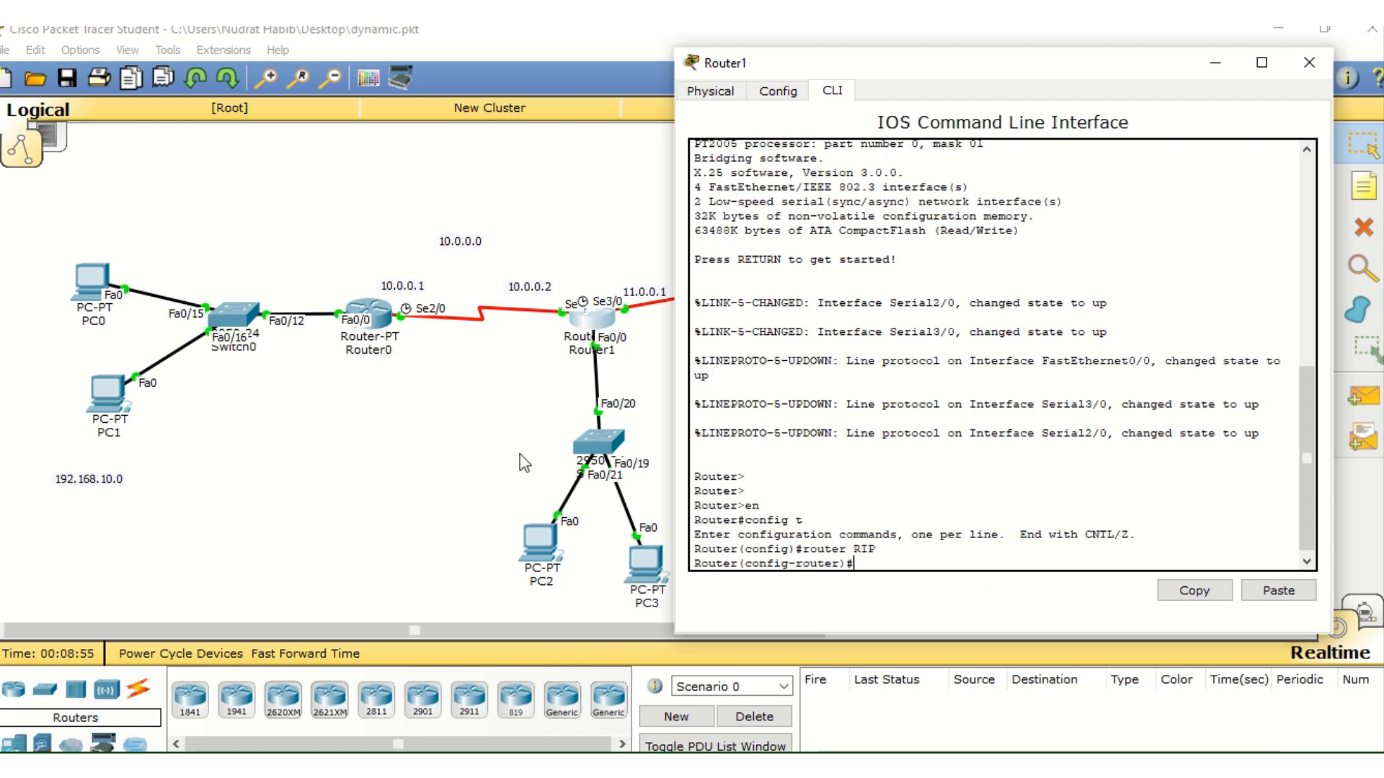
Check Router1's LAN address in the topology and add network 192.168.20.0 to its RIP configuration
click(475, 452)
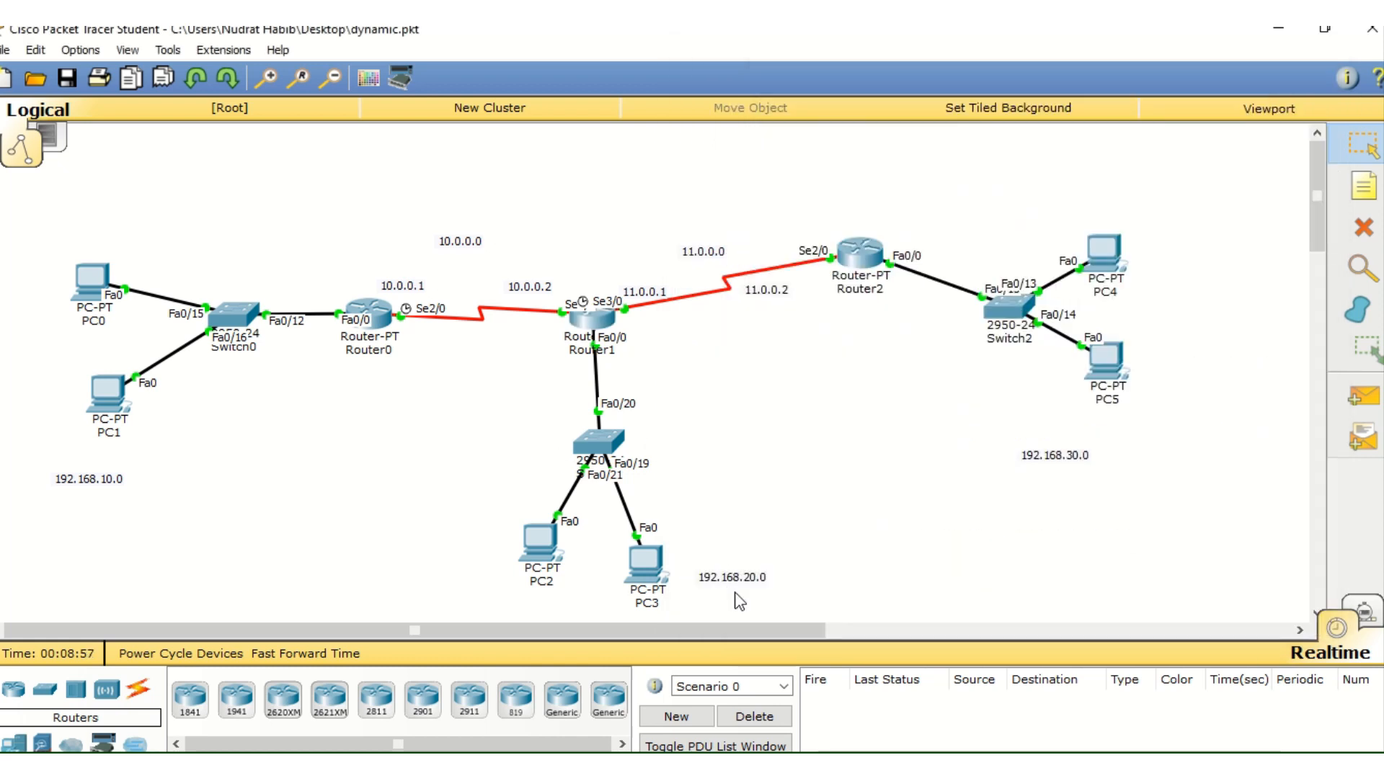
click(591, 322)
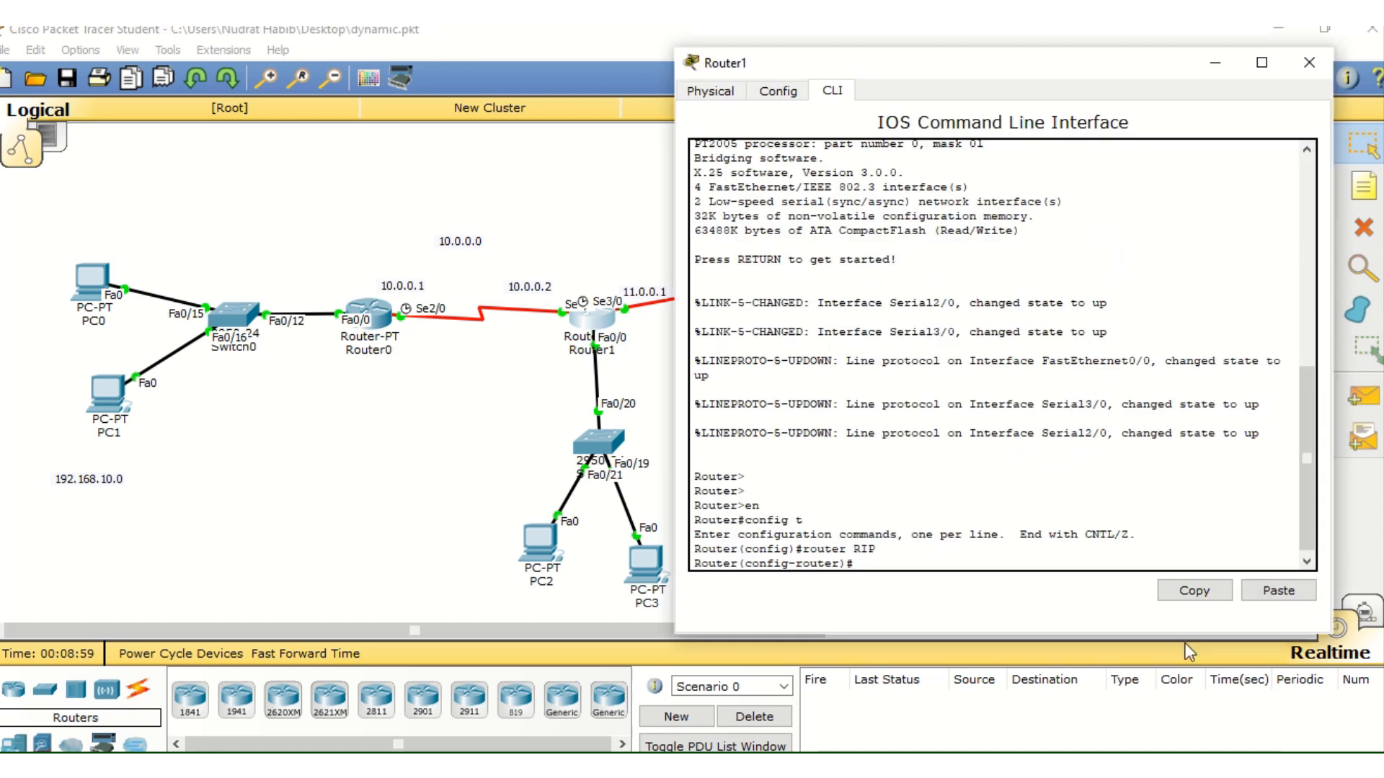
text(network 192.168.20.0)
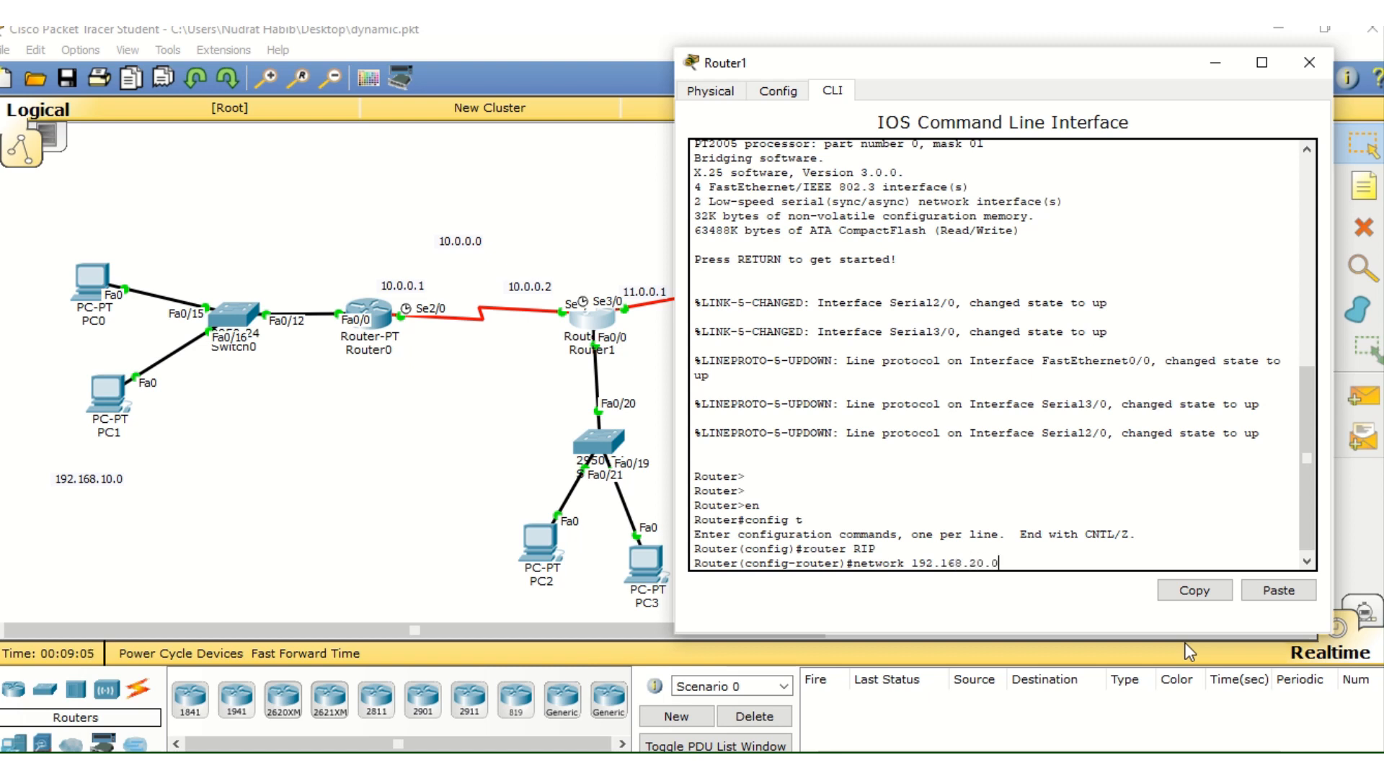
key(Return)
Exit RIP configuration mode on Router1 back to global configuration
text(exit)
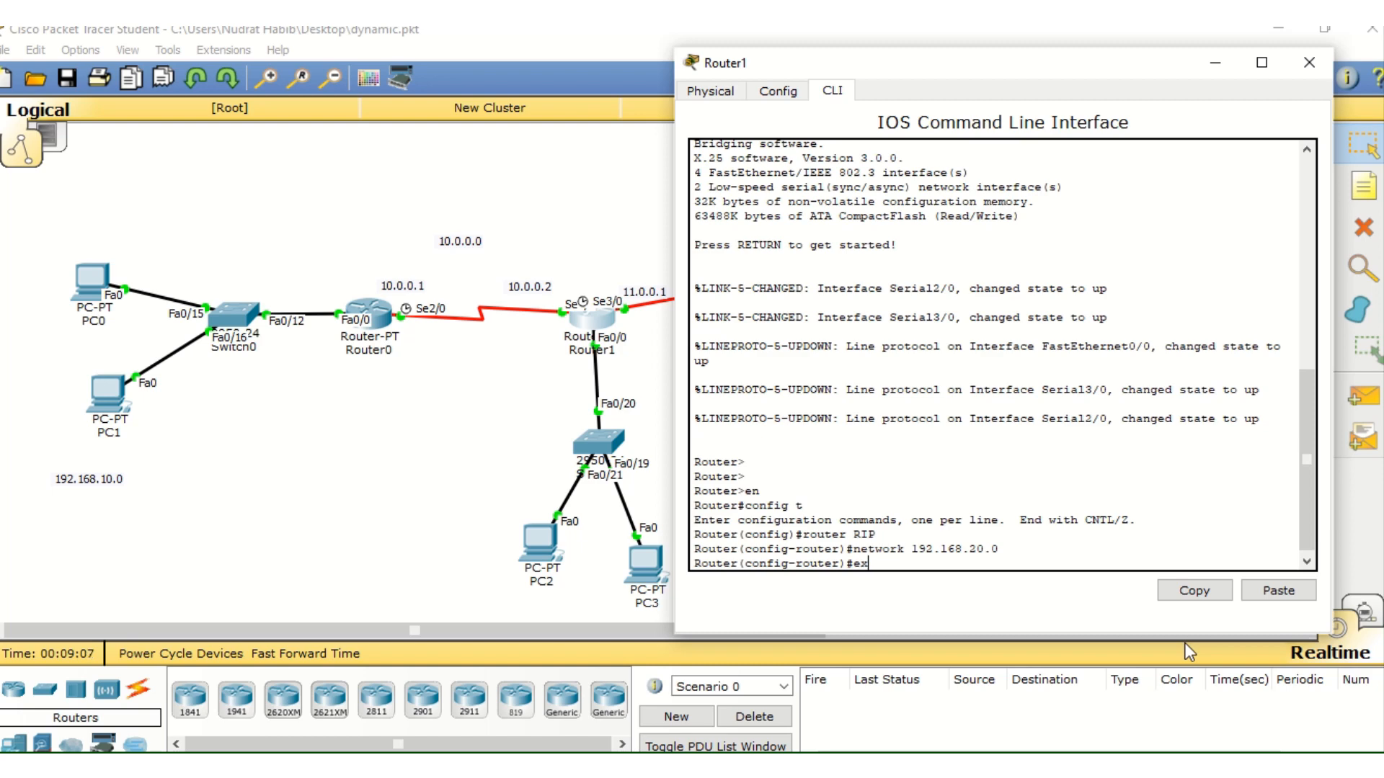
key(Return)
key(Return)
key(Return)
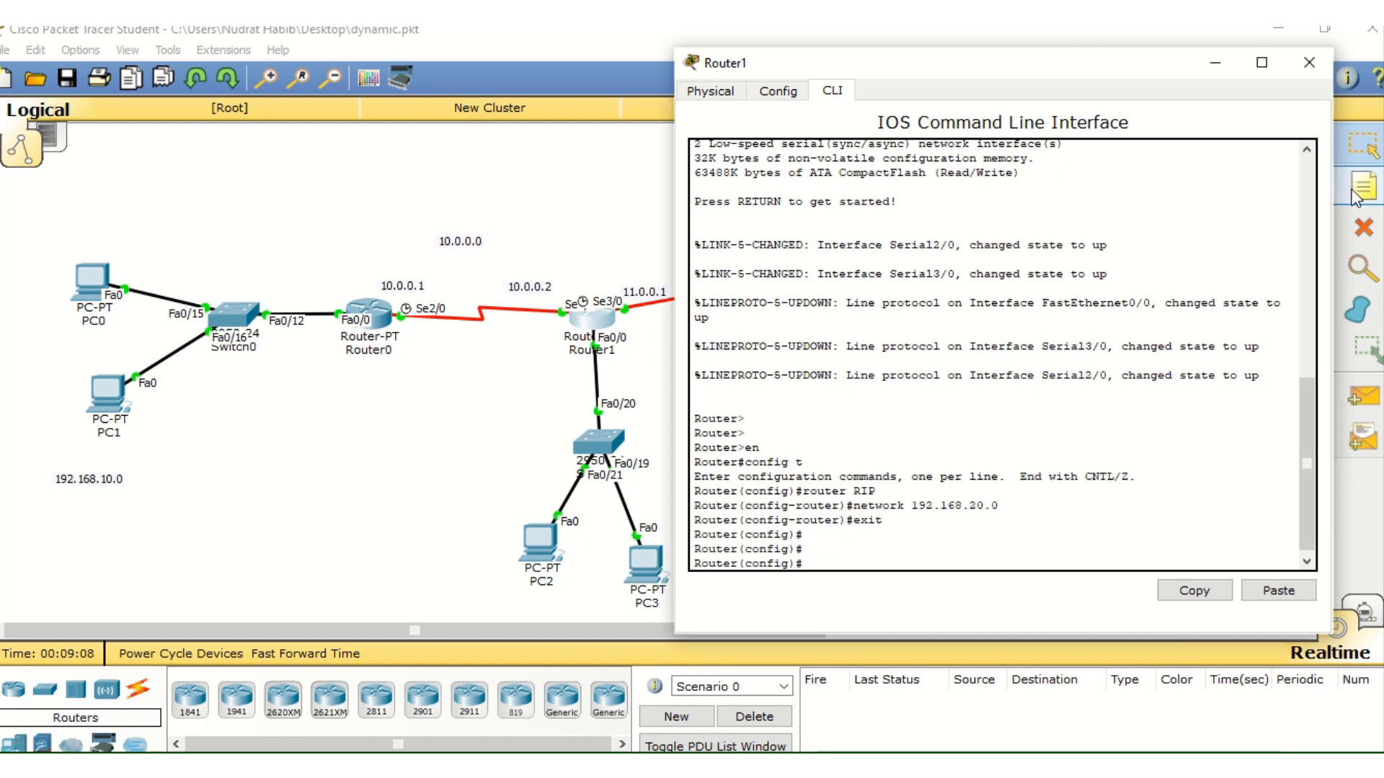
Close Router1's window, open Router2's command line interface and enter privileged EXEC mode with "en"
click(1309, 61)
click(865, 257)
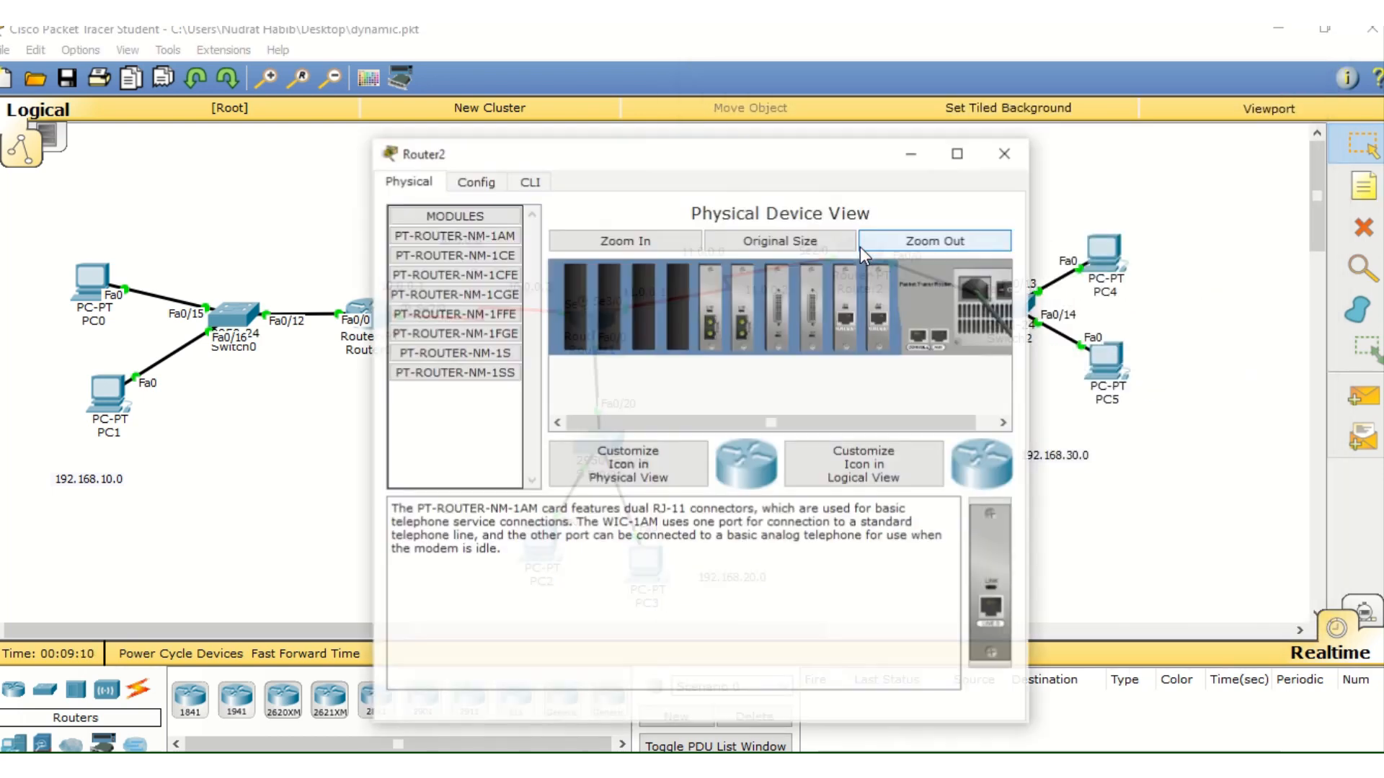
click(529, 180)
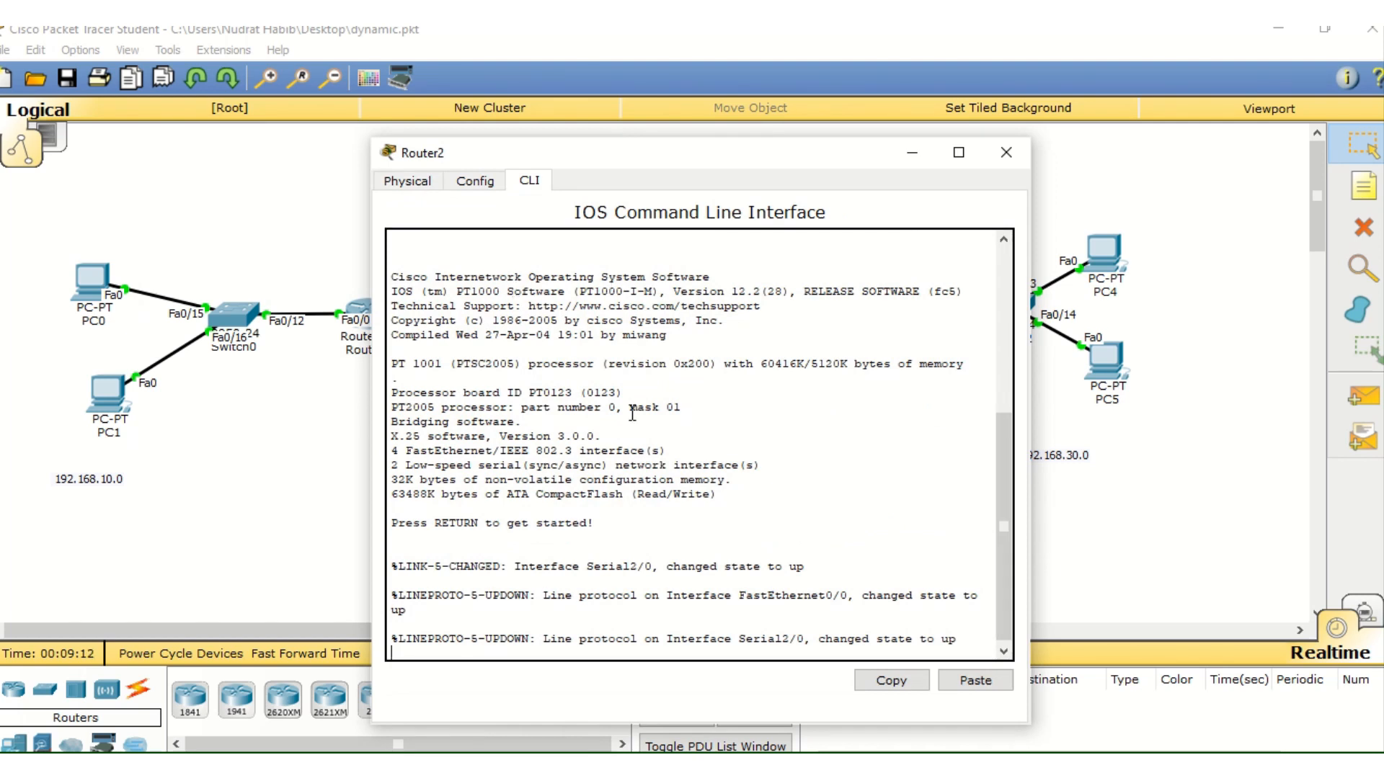
key(Return)
text(en)
key(Return)
key(Return)
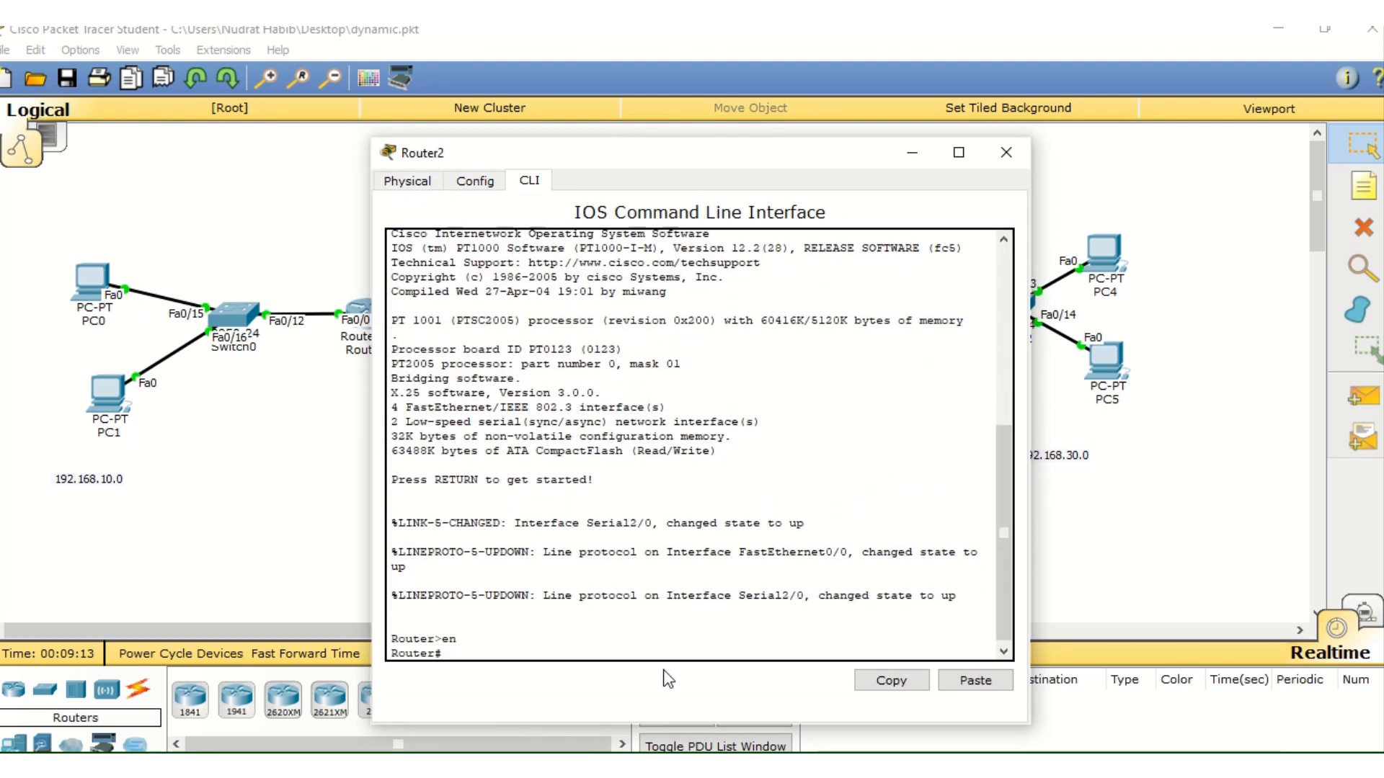
text(show ip)
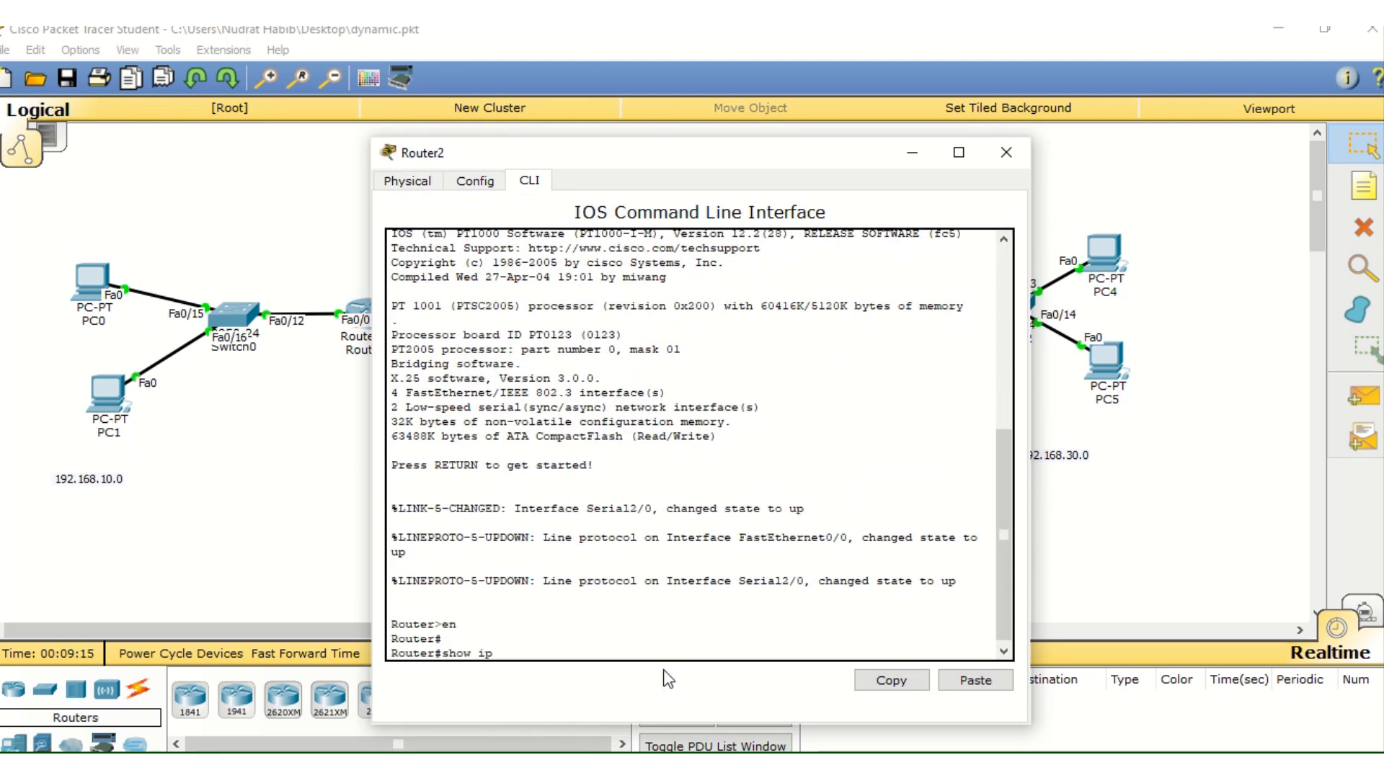
text( route)
key(BackSpace)
key(BackSpace)
key(BackSpace)
key(BackSpace)
key(BackSpace)
key(BackSpace)
key(BackSpace)
key(BackSpace)
key(BackSpace)
key(BackSpace)
key(BackSpace)
key(BackSpace)
key(BackSpace)
Enter global configuration on Router2 with "config t" and start RIP configuration with "router RIP"
text(config t)
key(Return)
text(ro)
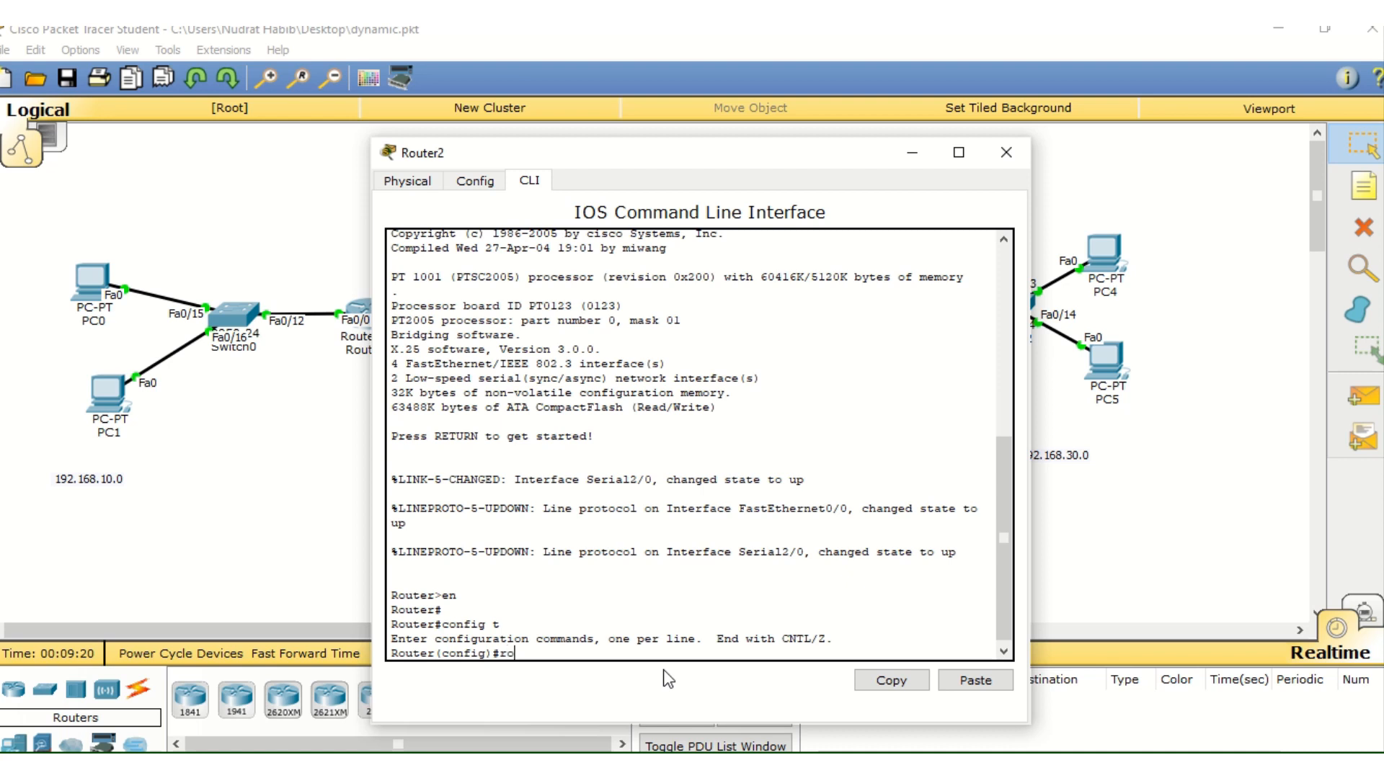
text(uter RIP)
key(Return)
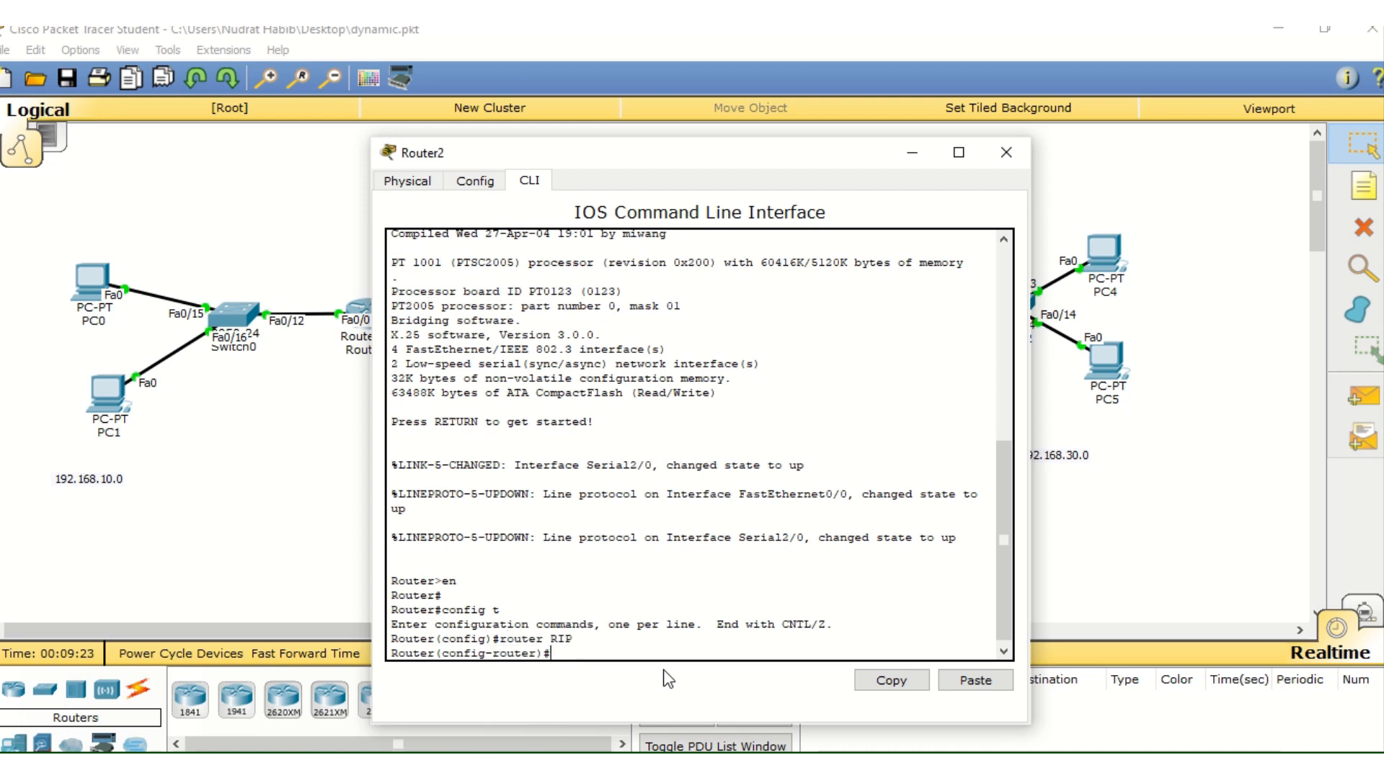
Add network 192.168.30.0 to Router2's RIP configuration
text(network 192.168.30.0)
key(Return)
Exit Router2's RIP and global configuration modes back to privileged EXEC mode and close its window
text(er(config-router)#e)
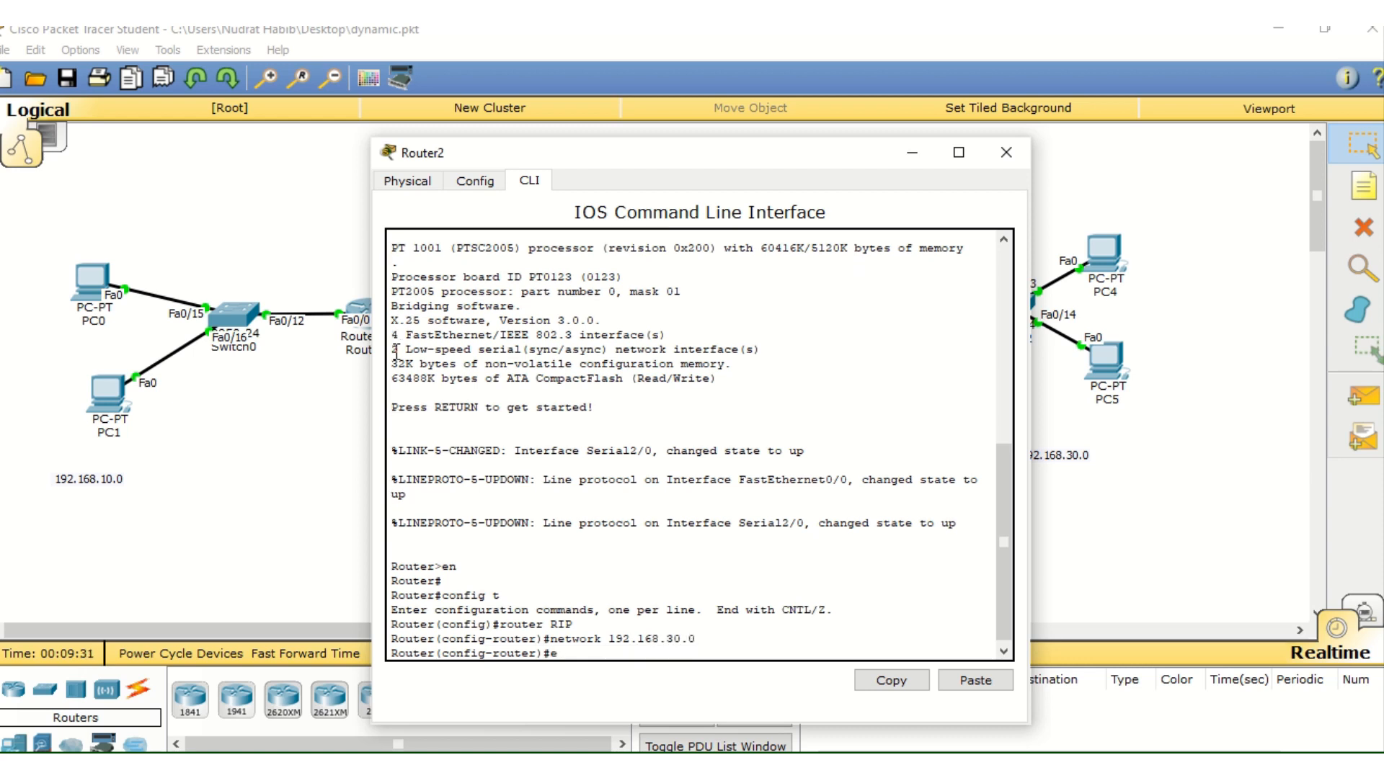
text(xit)
key(Return)
key(Return)
key(Return)
key(Return)
text(er(config)#e)
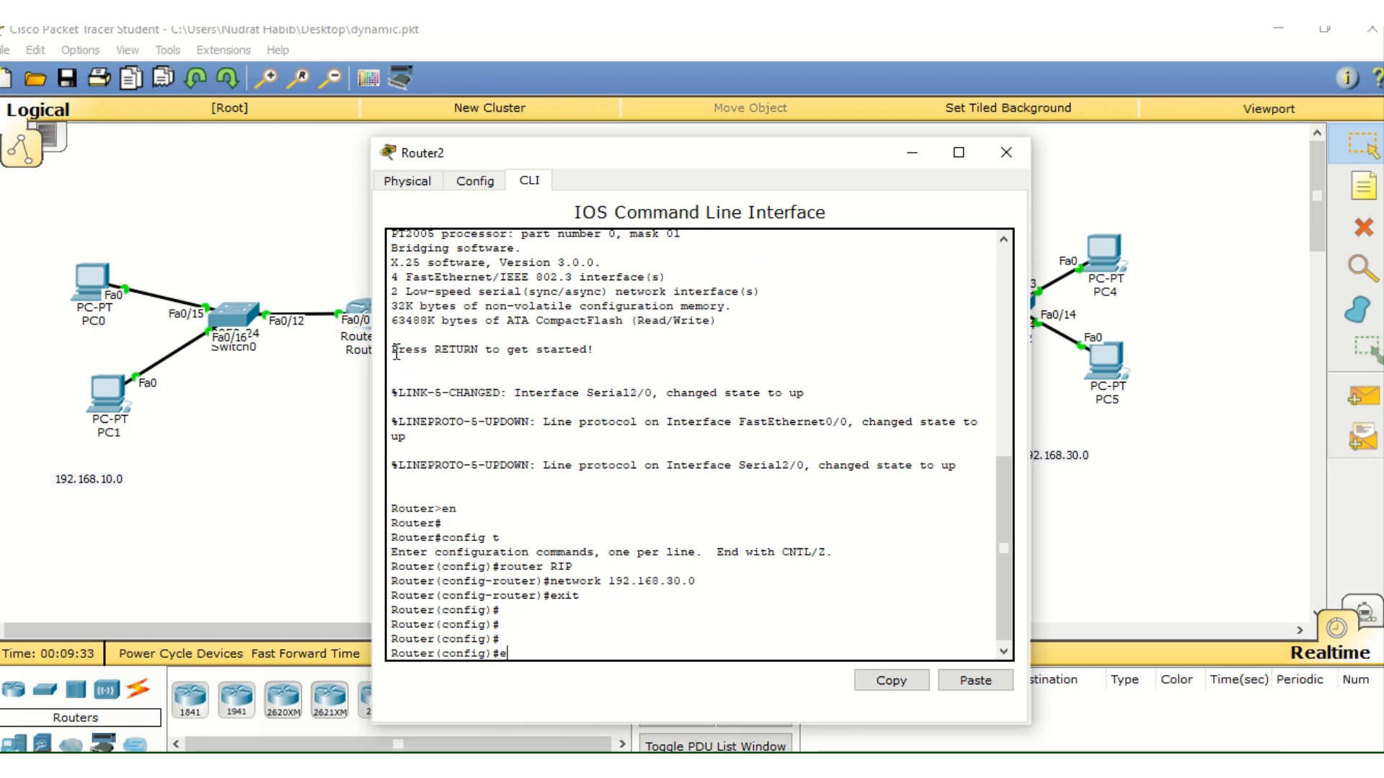
text(xit)
key(Return)
key(Return)
key(Return)
key(Return)
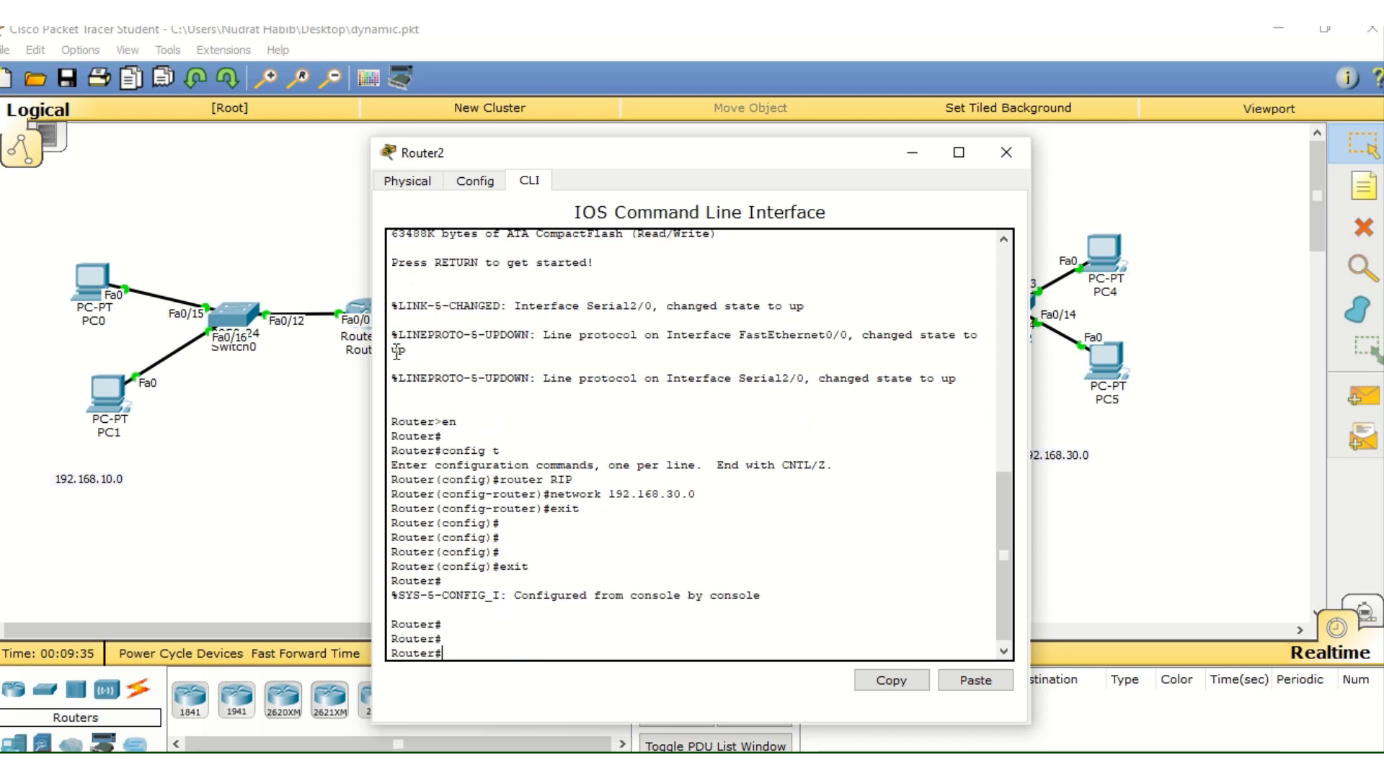
click(1006, 152)
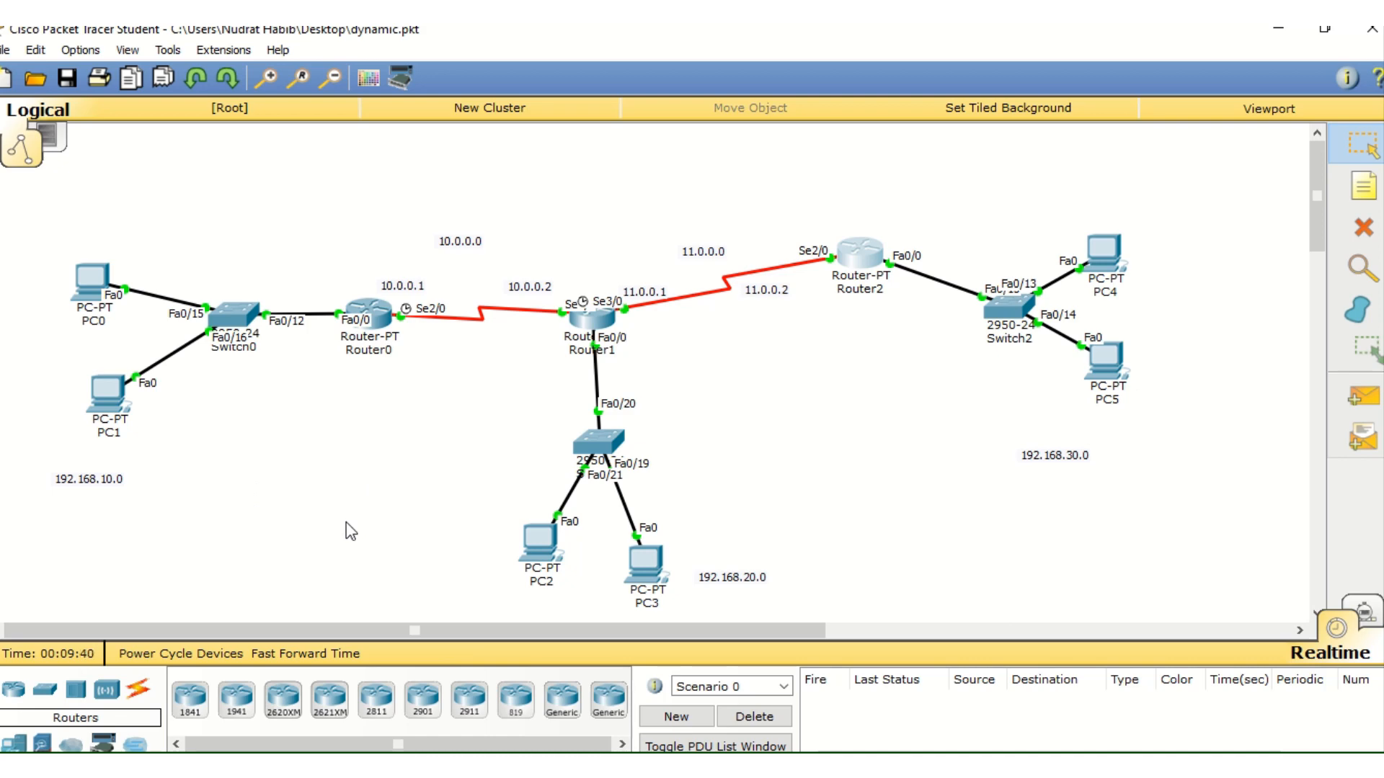
Reopen Router0's command line interface and exit global configuration to privileged EXEC mode
click(373, 309)
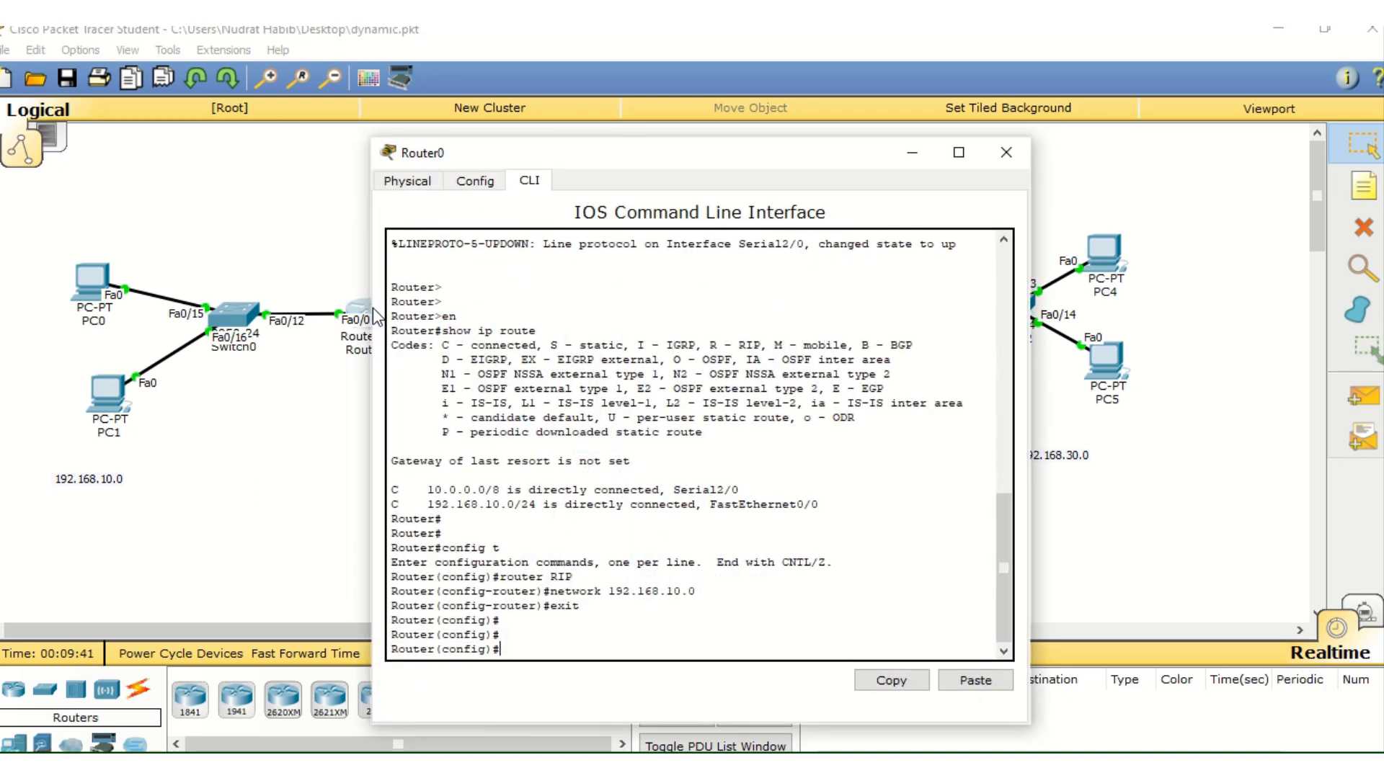
text(exit)
key(Return)
key(Return)
Display Router0's routing table with "show ip route", check its entries and close the router's window
text(show ip route)
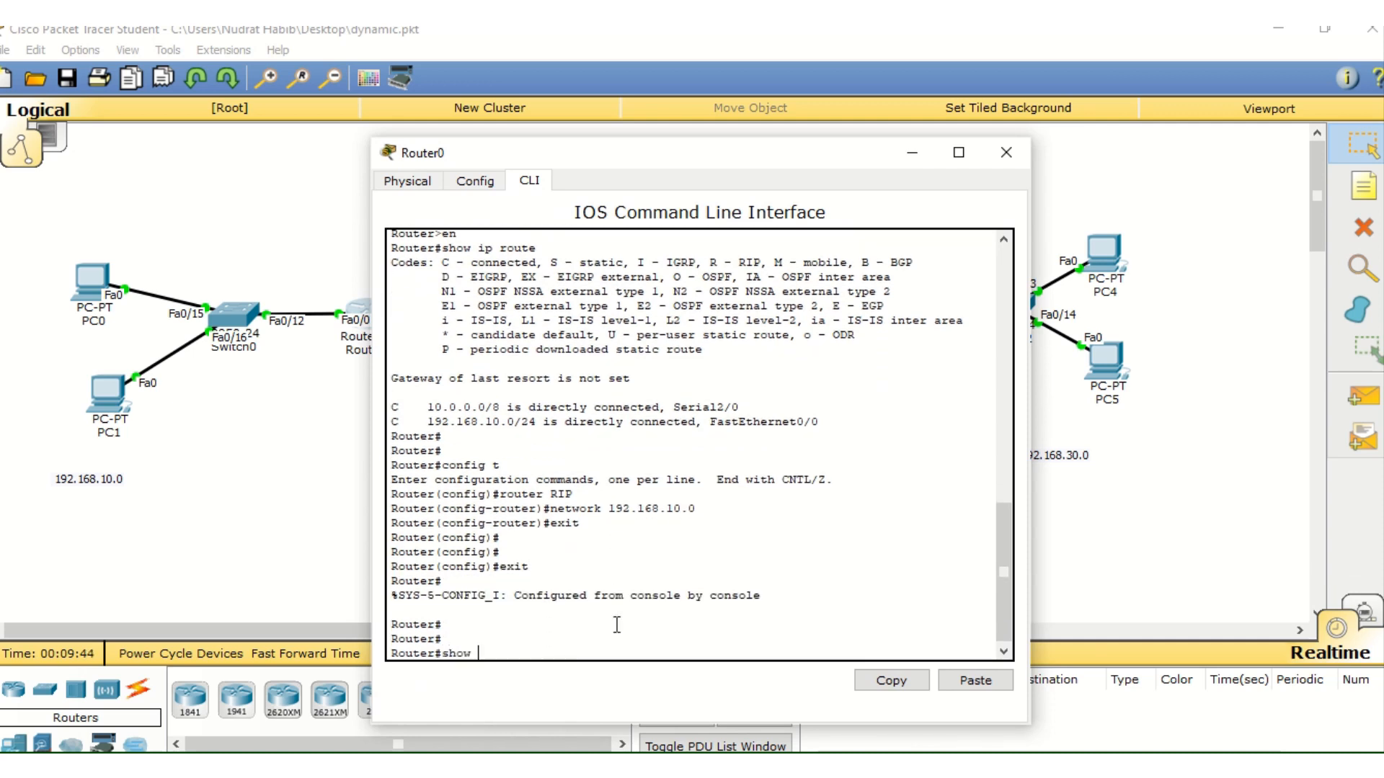
key(Return)
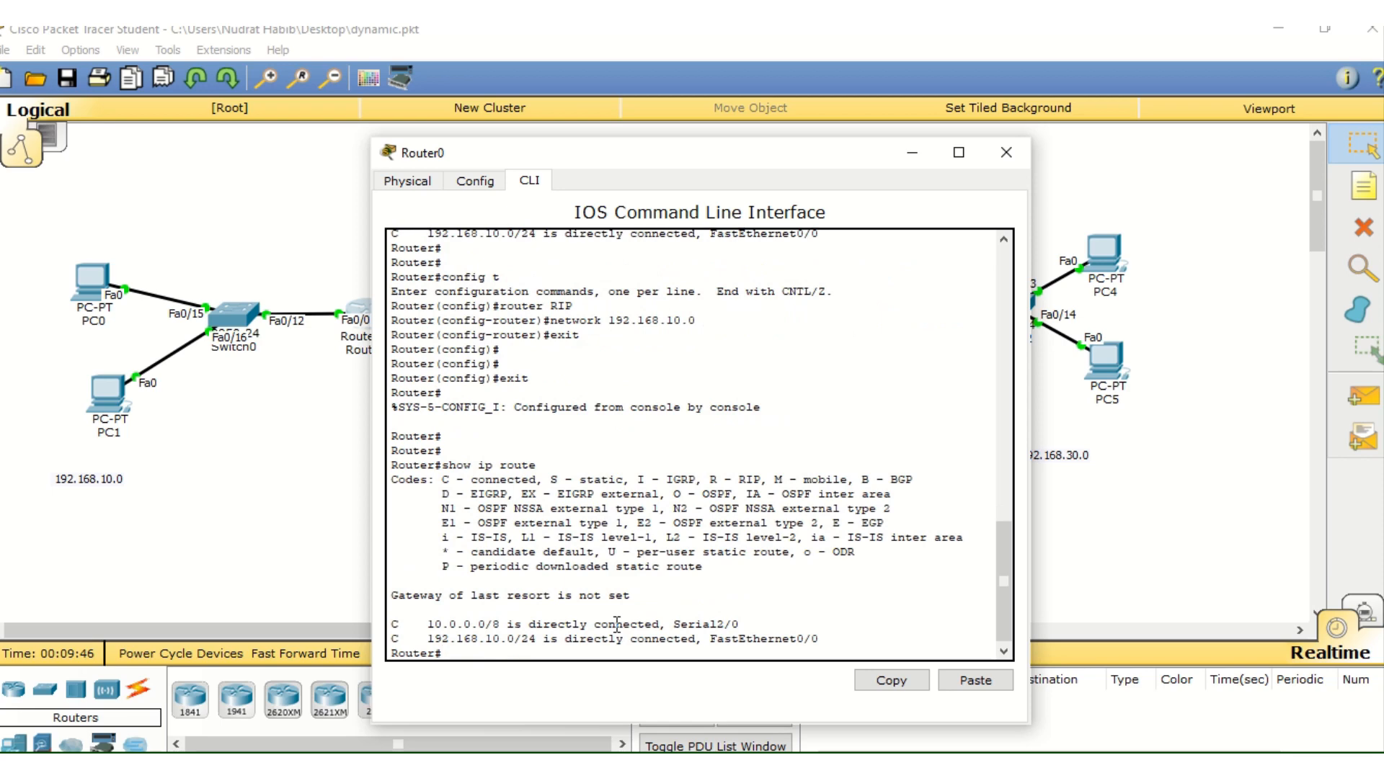
click(1007, 158)
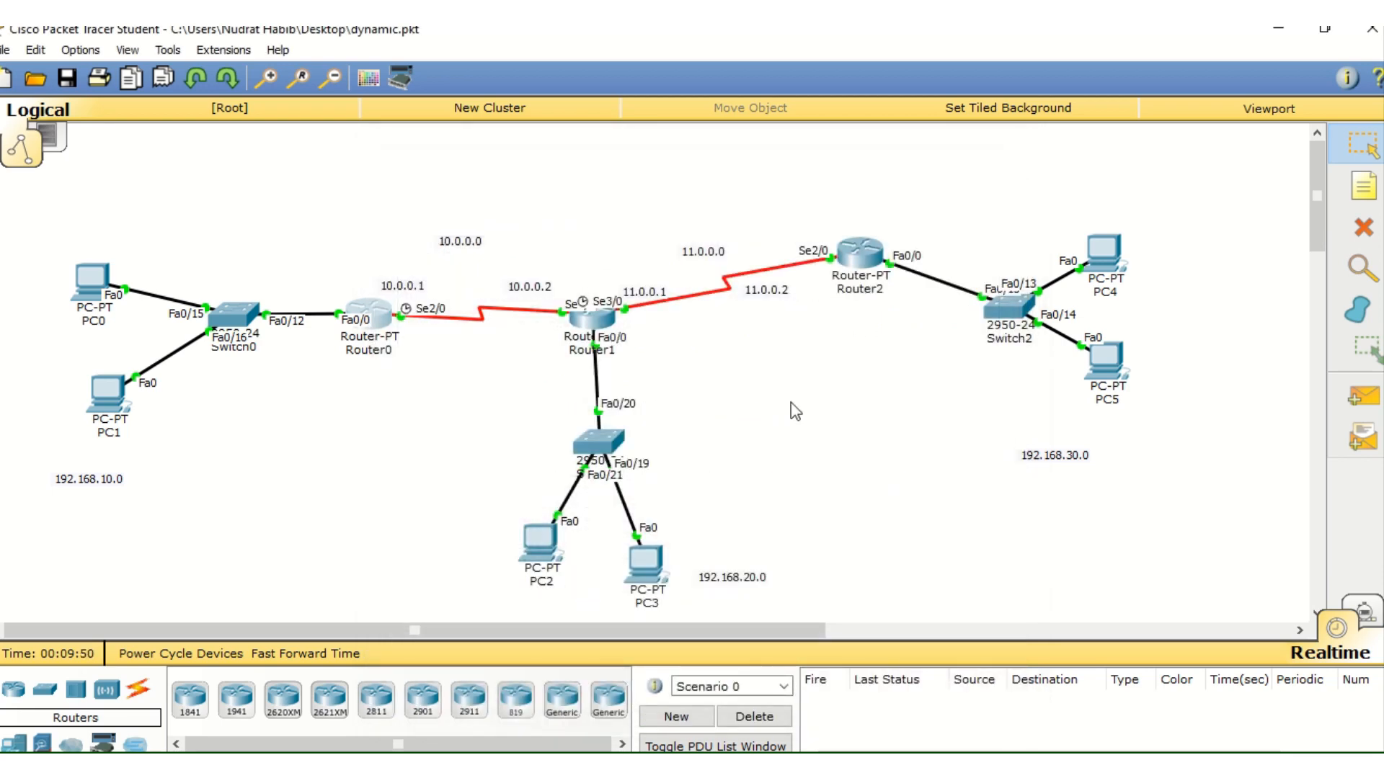
mouse_move(595, 128)
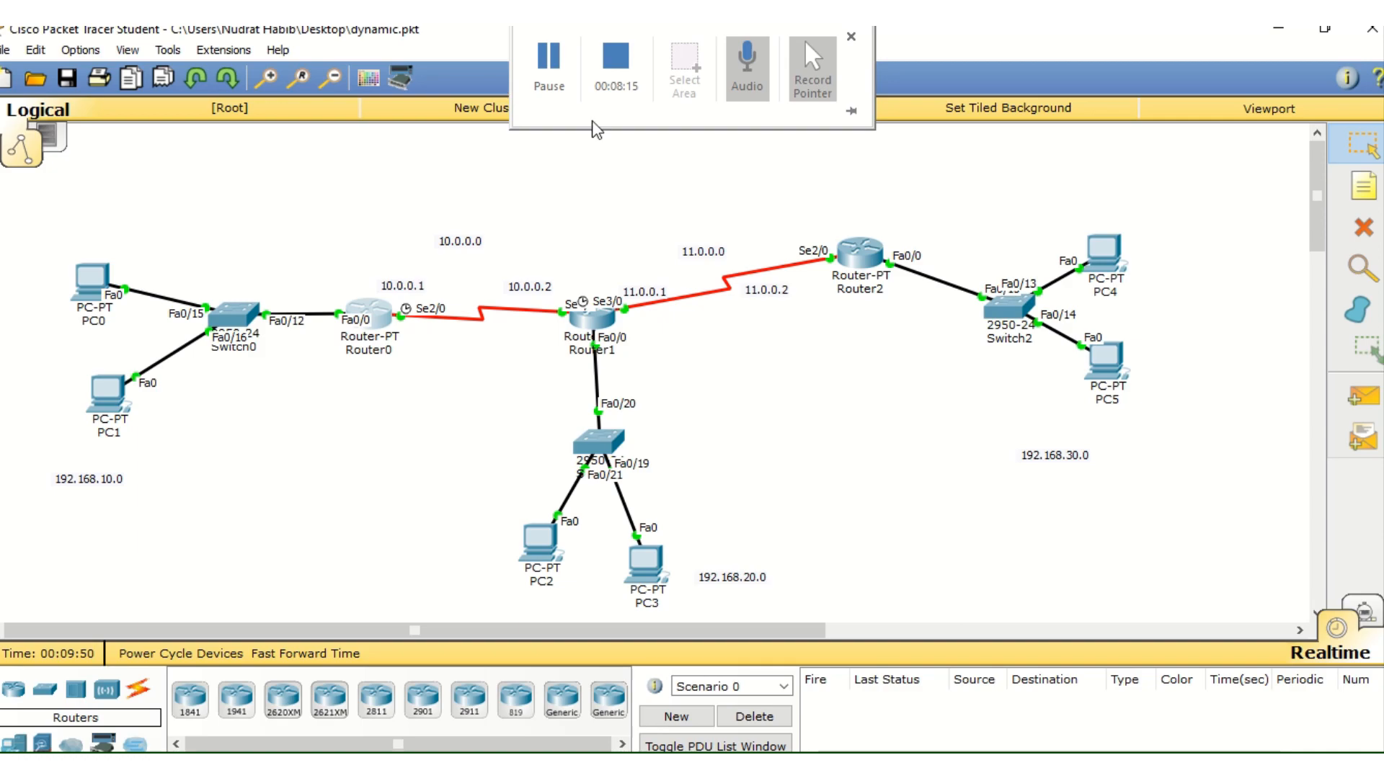
click(564, 78)
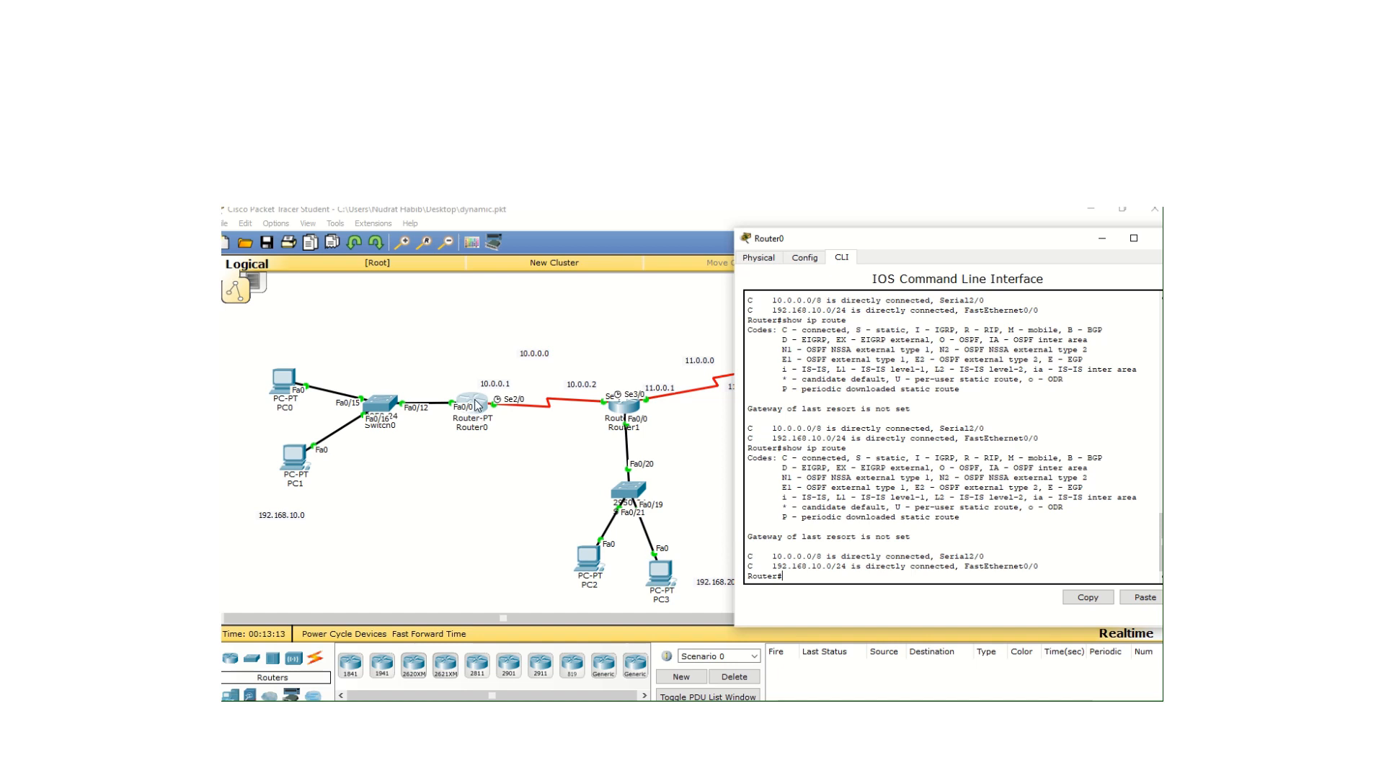
double_click(280, 516)
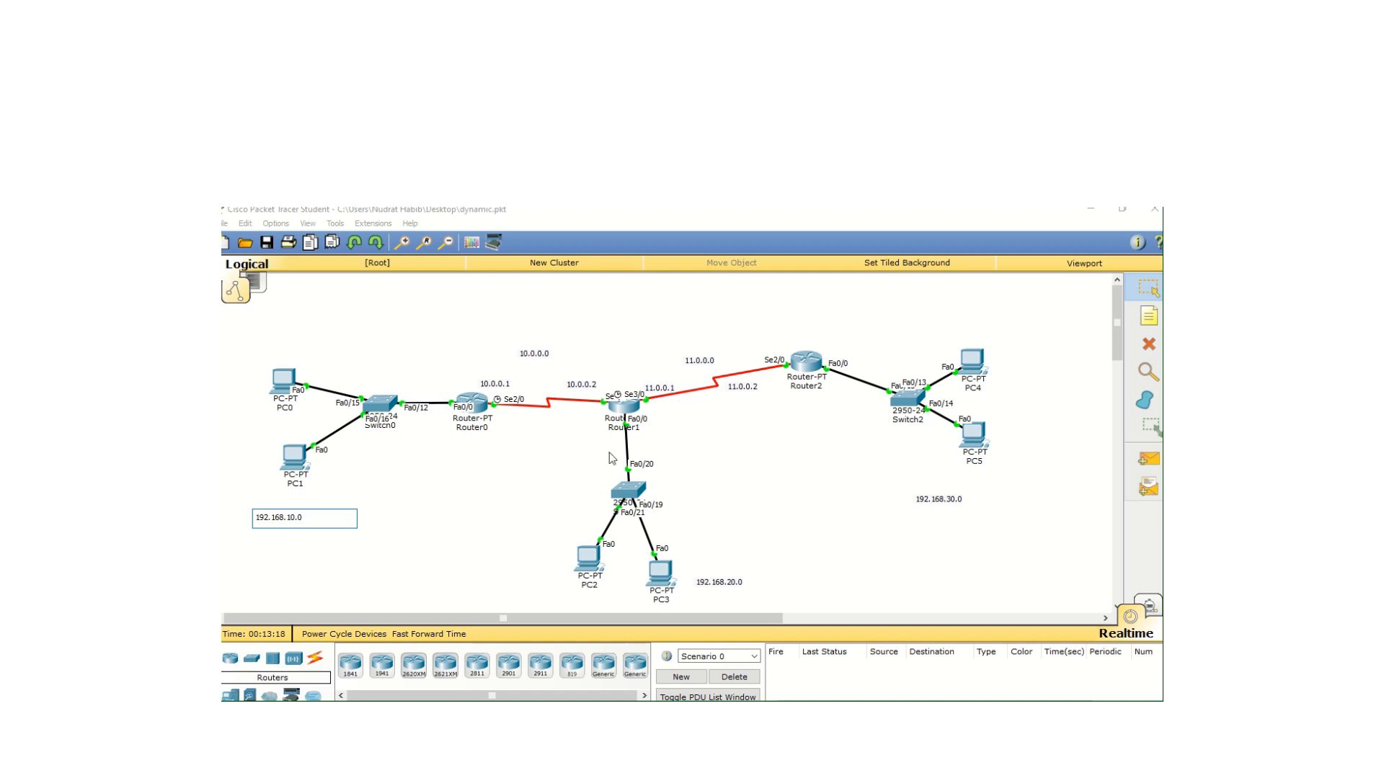
On Router0, enter RIP configuration with "config t" and "router RIP" and add network 10.0.0.0
click(483, 405)
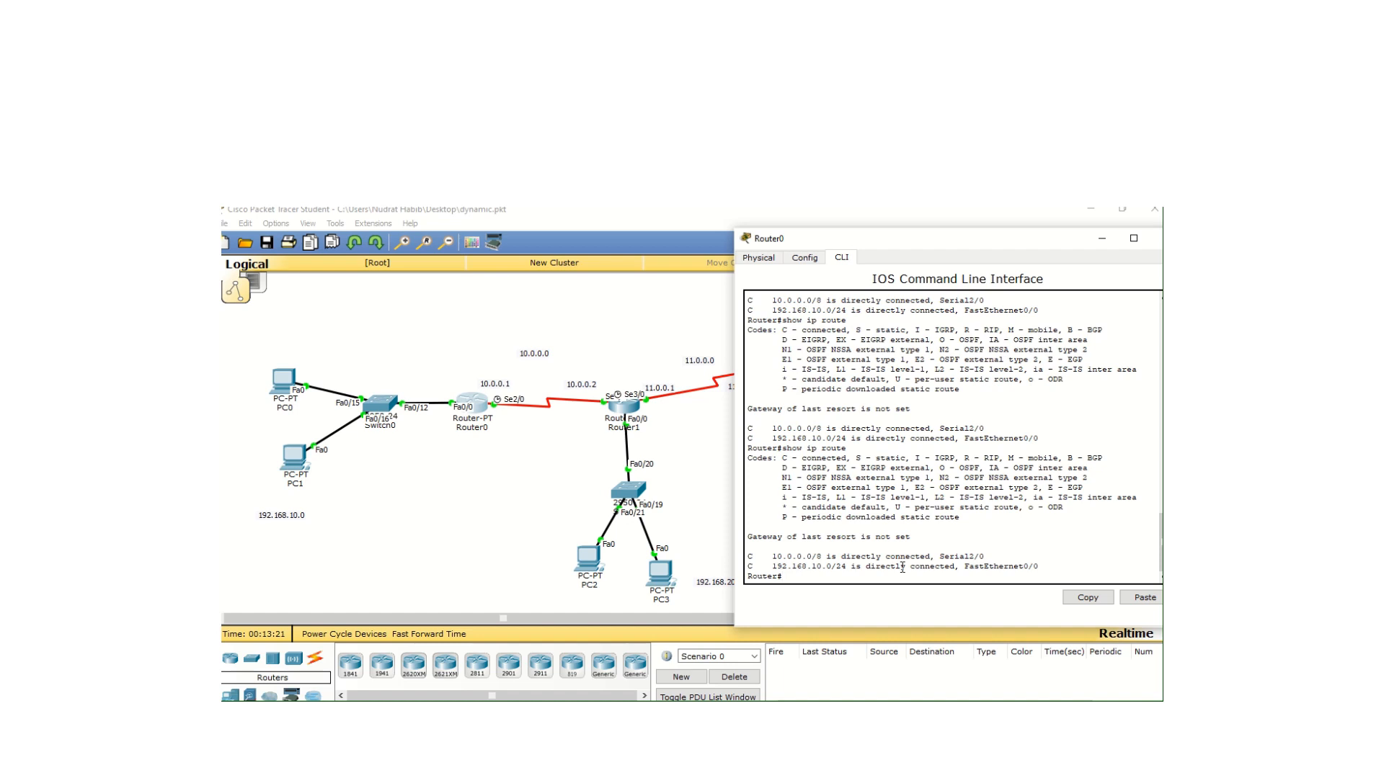
text(config t)
key(Return)
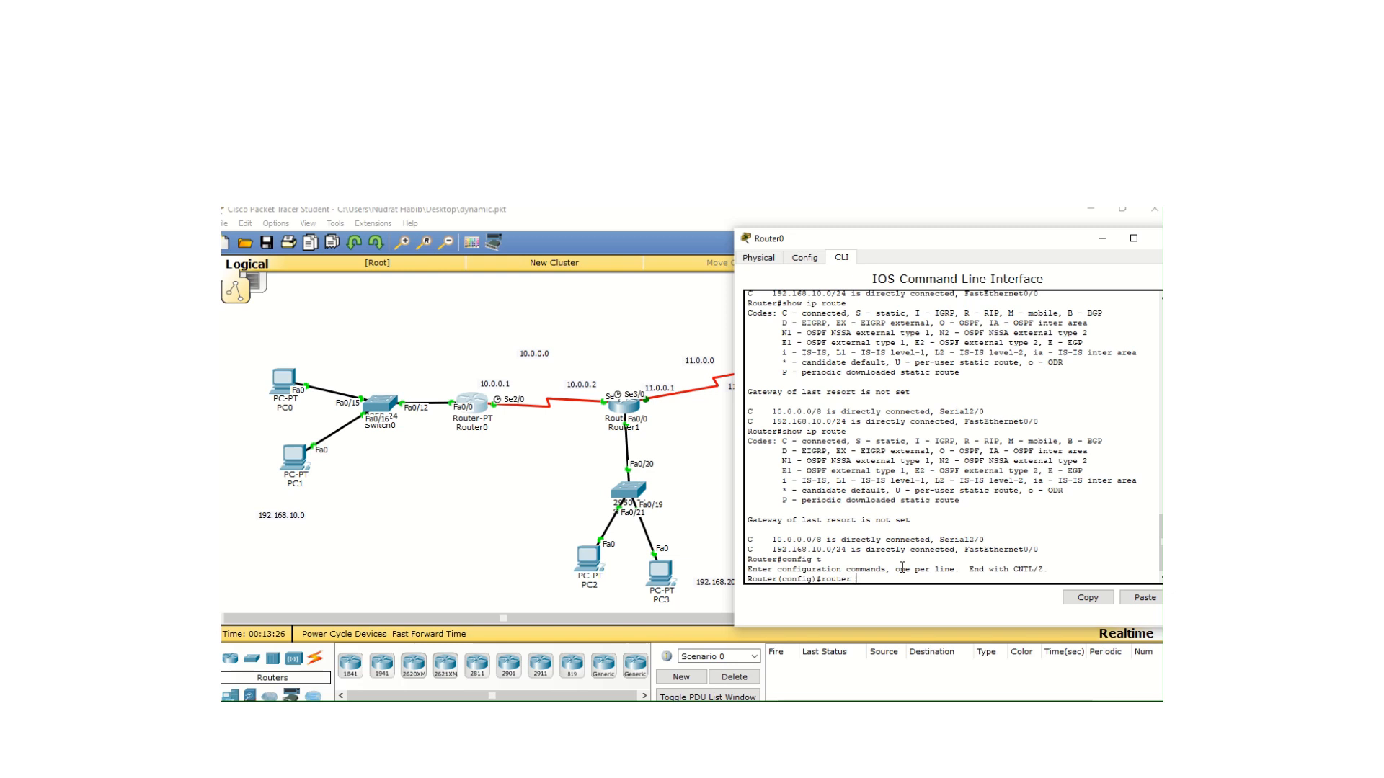
key(Return)
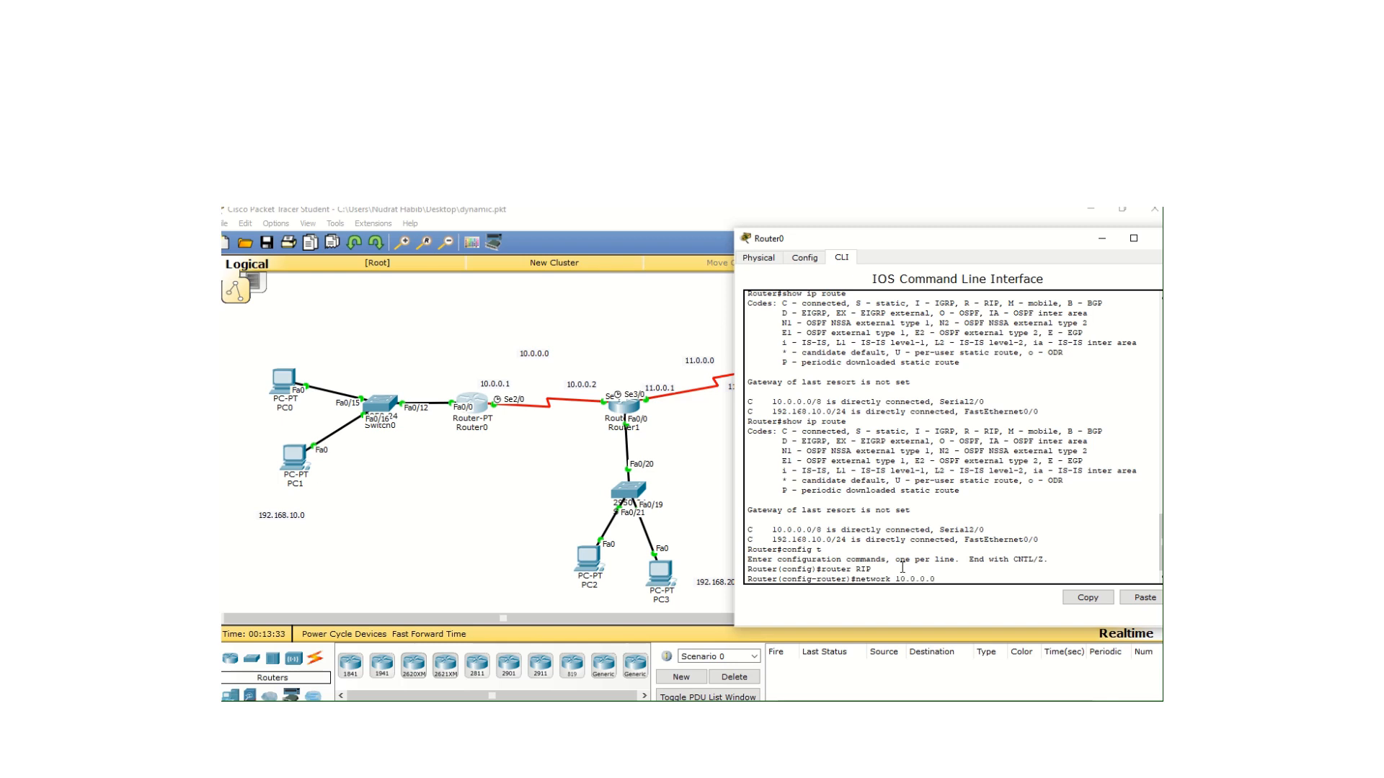
text(network 10.0.0.0)
key(Return)
Exit Router0's RIP and global configuration modes back to privileged EXEC mode and close its window
text(exi)
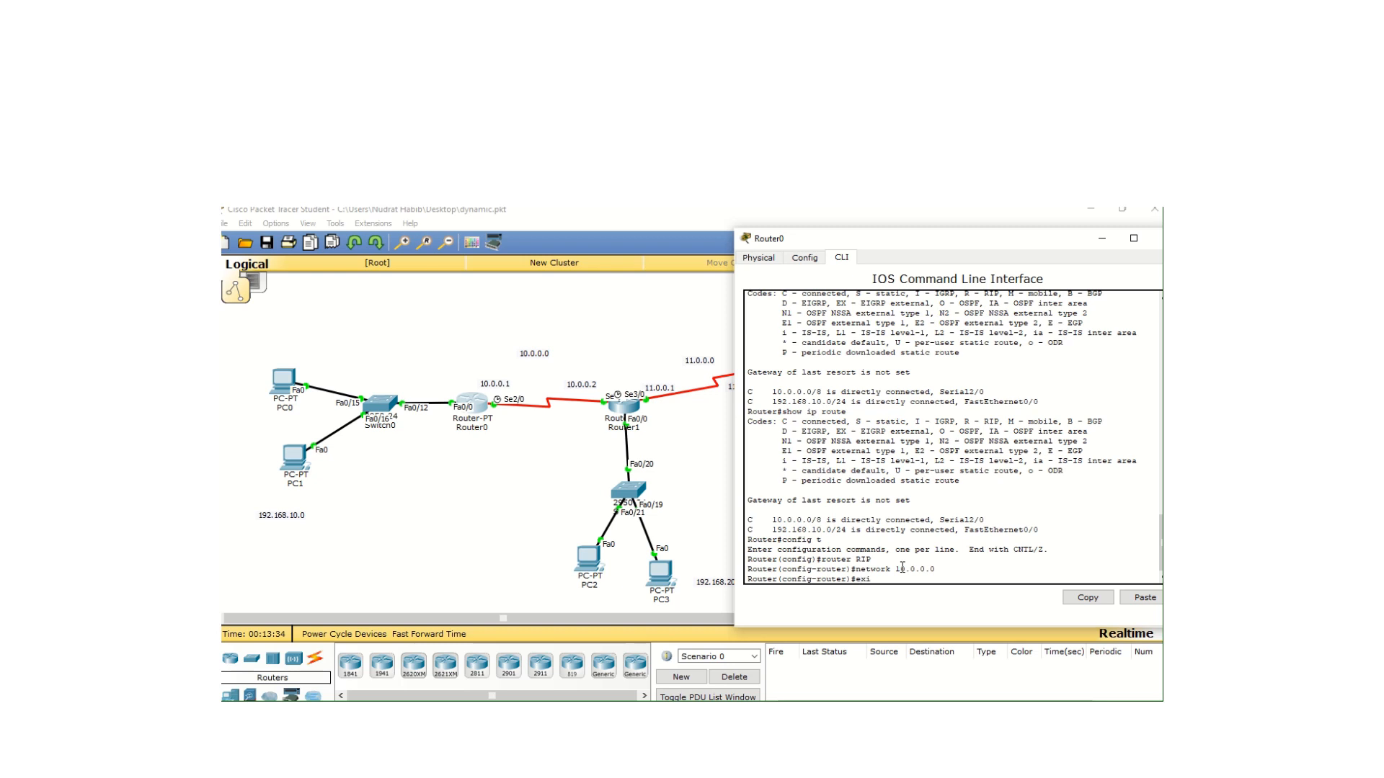
text(t)
key(Return)
key(Return)
key(Return)
text(t)
key(Return)
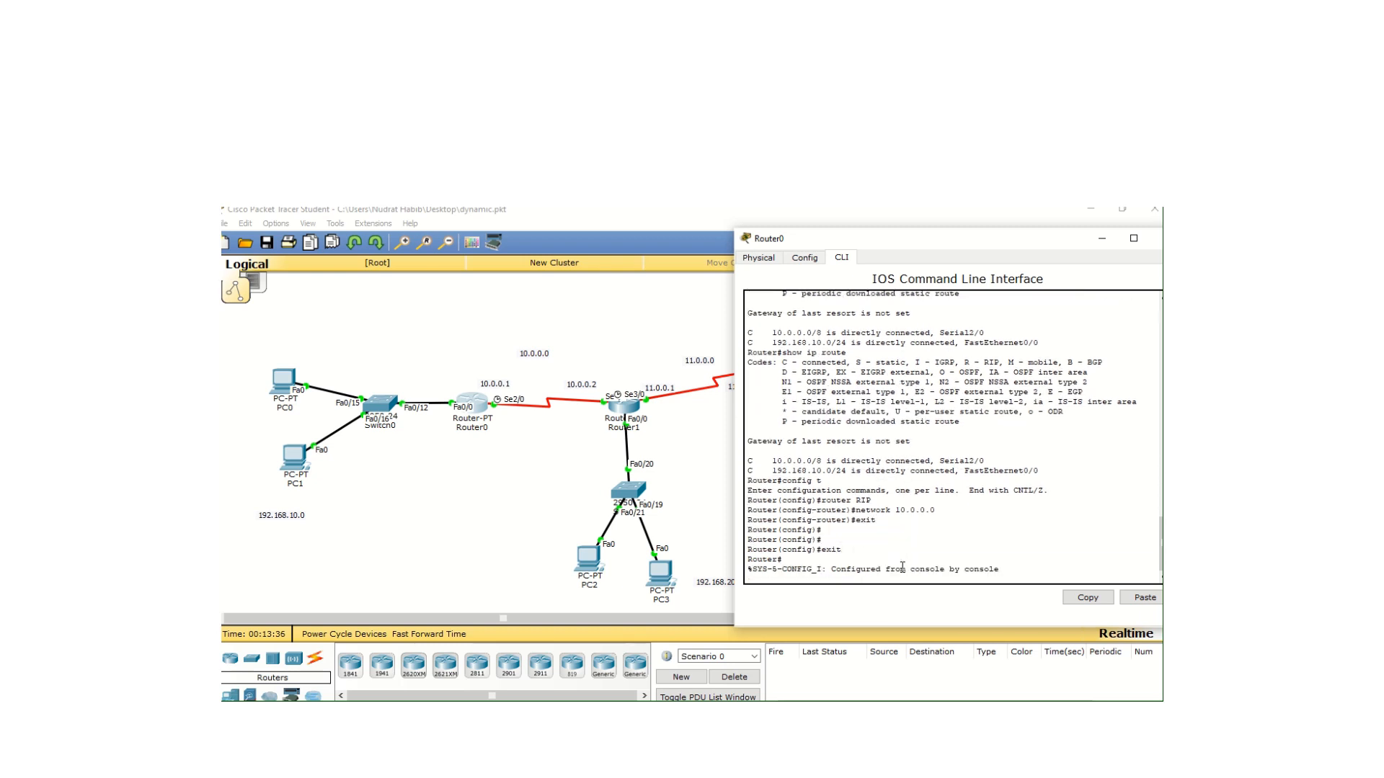
key(Return)
key(Return)
key(Return)
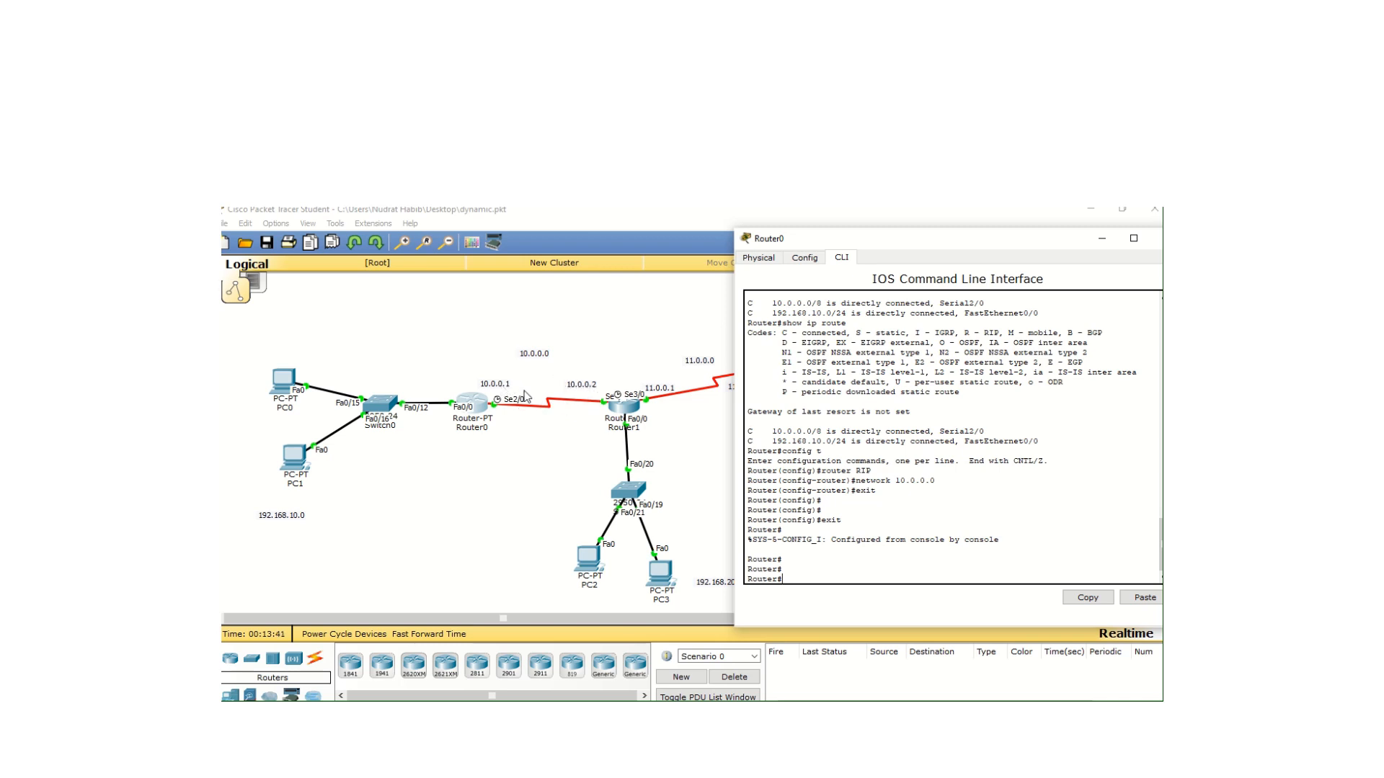
click(1156, 238)
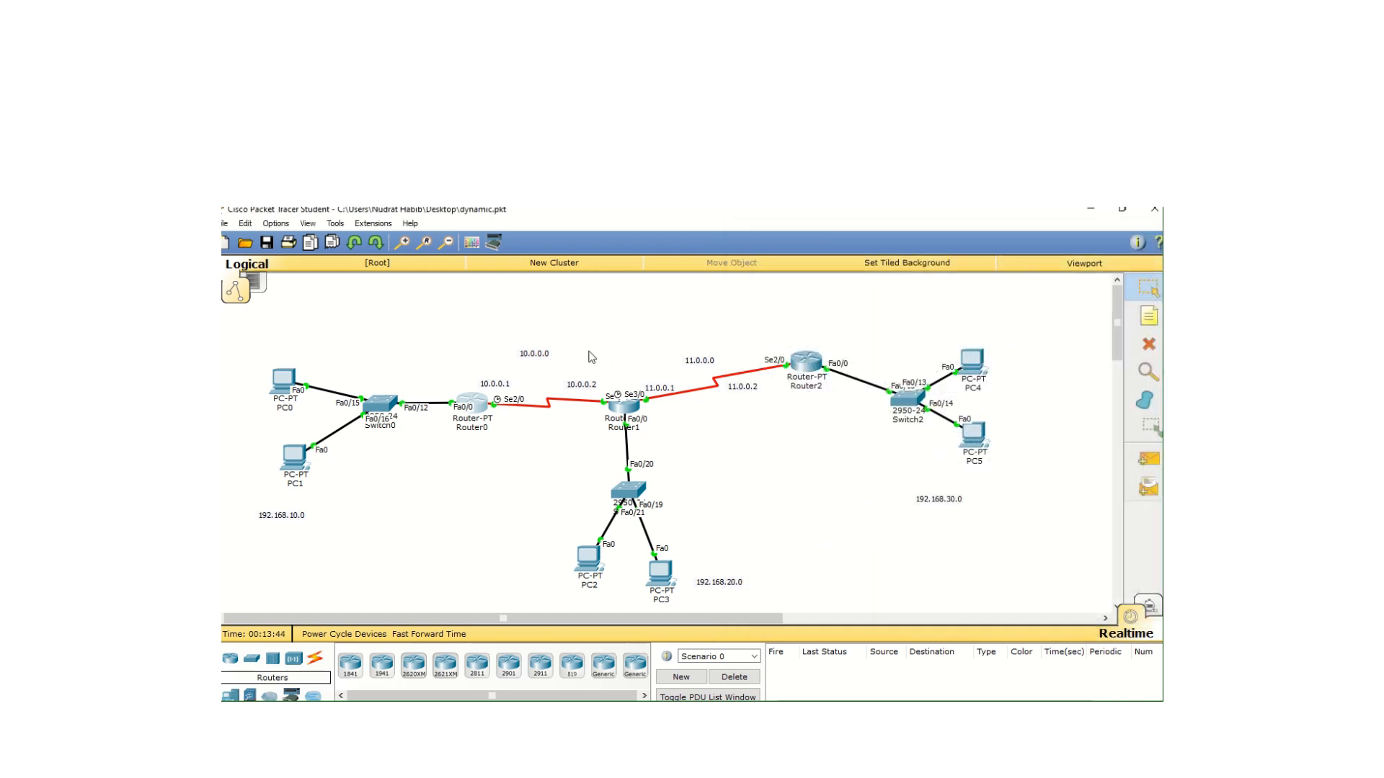
Open Router1's command line interface with its window clear of the topology and enter RIP configuration using "config t" and "router RIP"
click(625, 409)
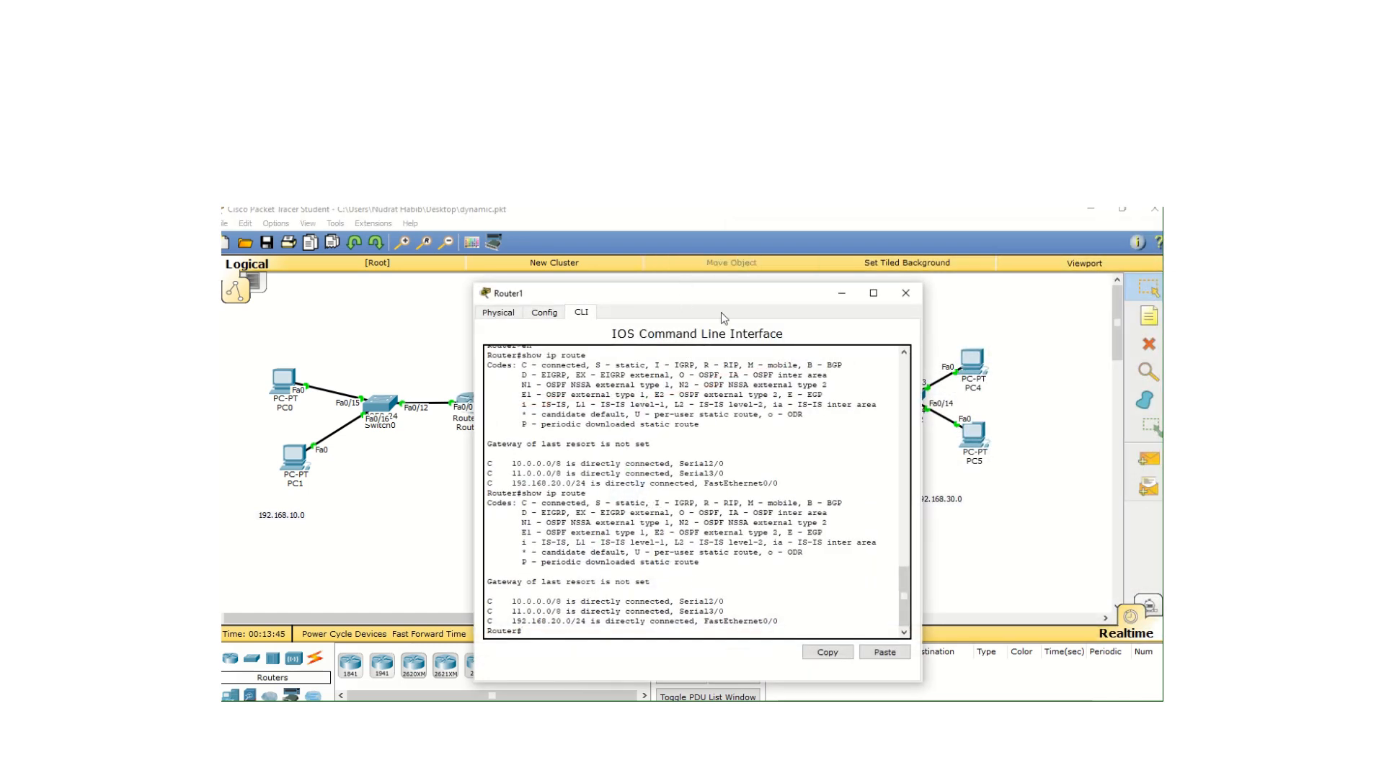
drag(720, 293, 965, 233)
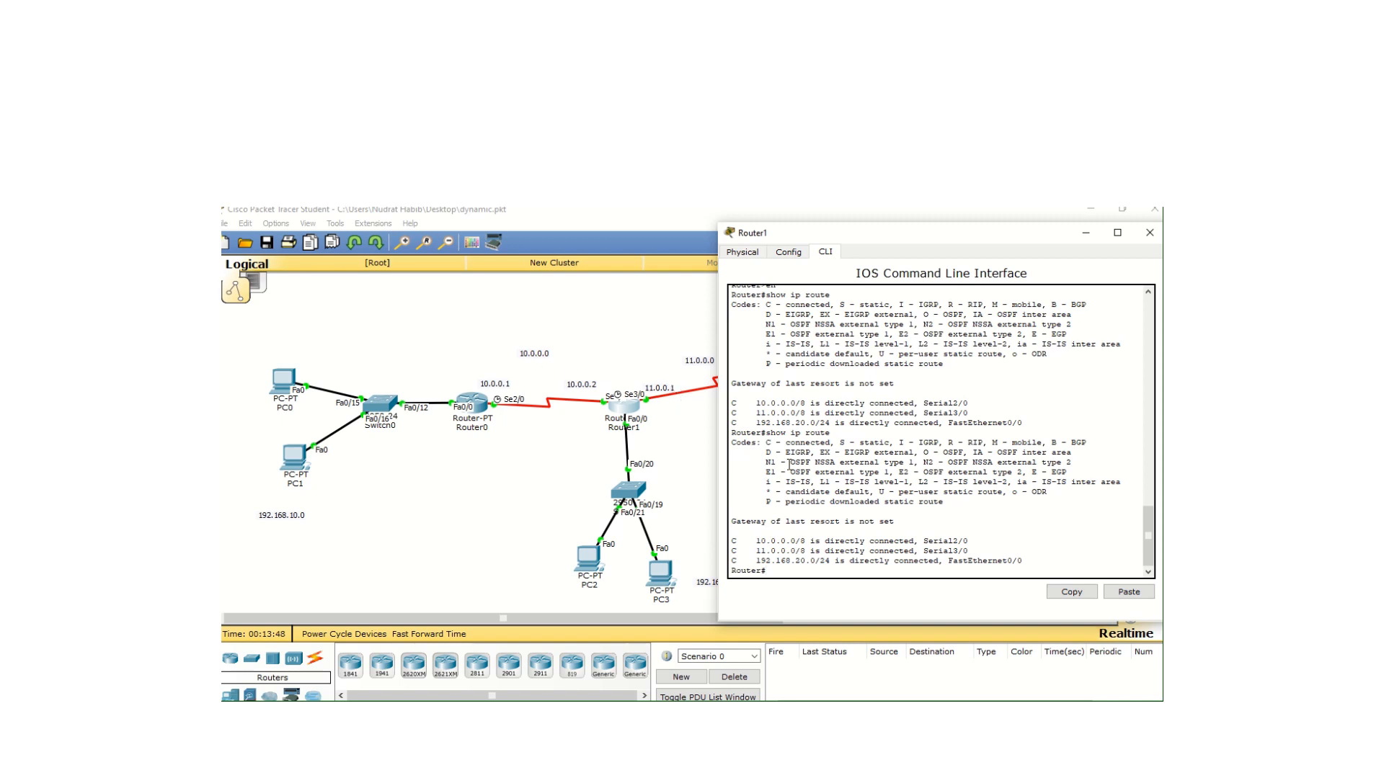
key(Return)
key(Return)
text(config t)
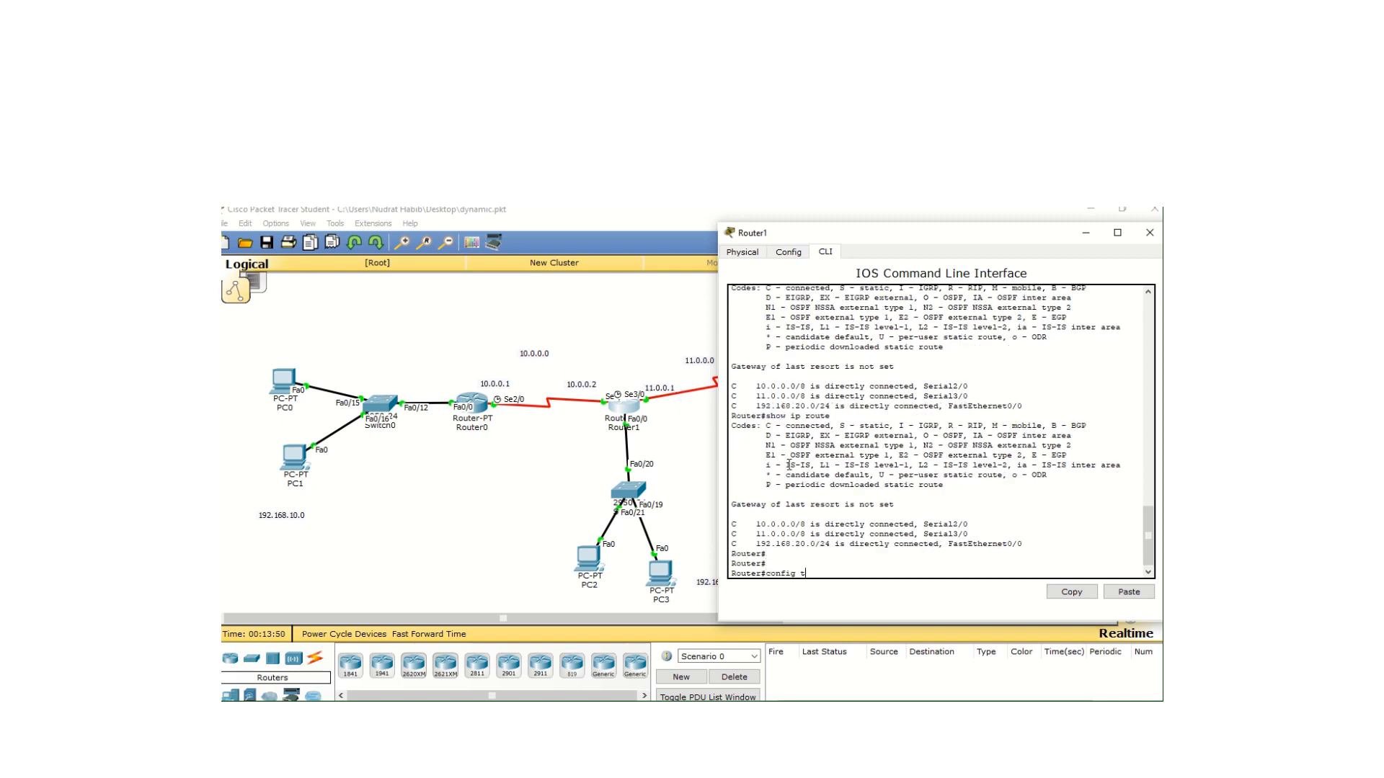
key(Return)
text(rou)
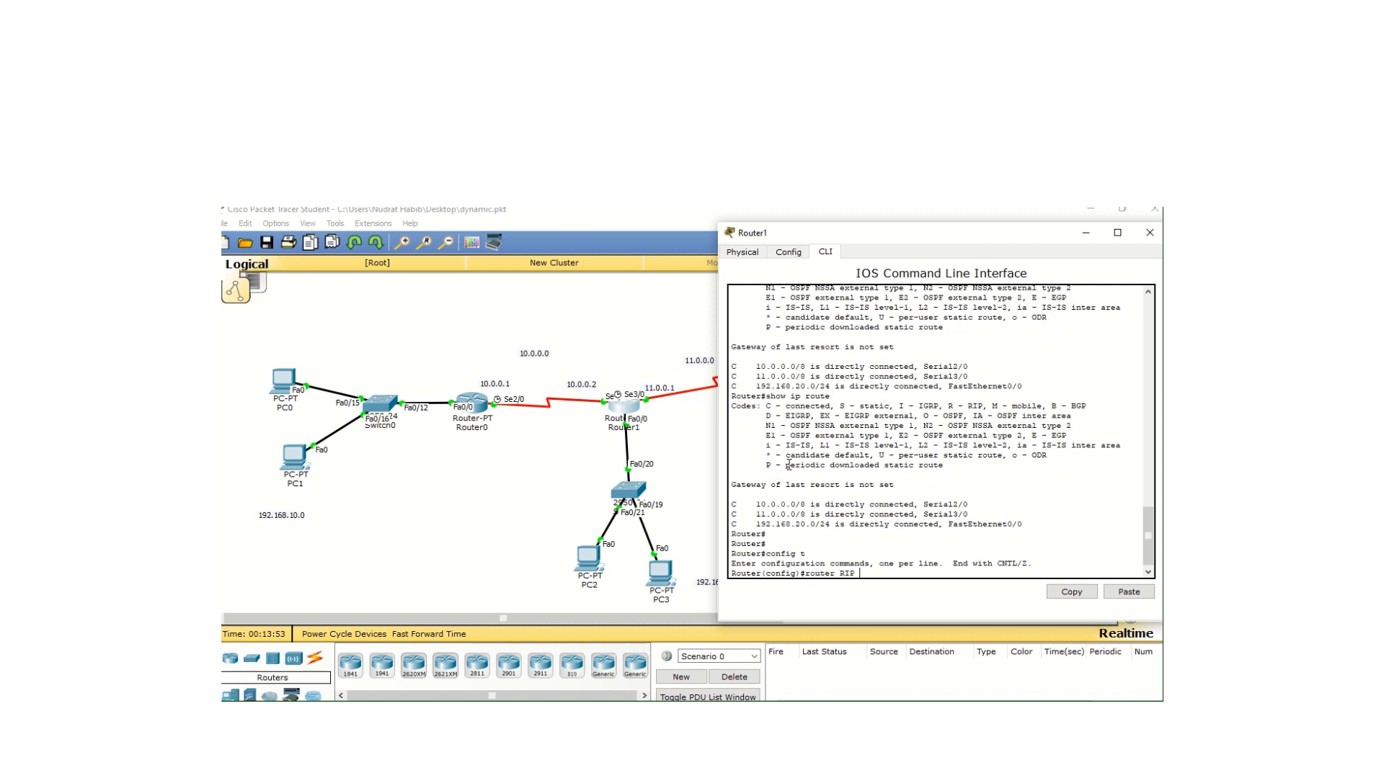
text(ter RIP)
key(Return)
Add networks 10.0.0.0 and 11.0.0.0 to Router1's RIP configuration
text(network)
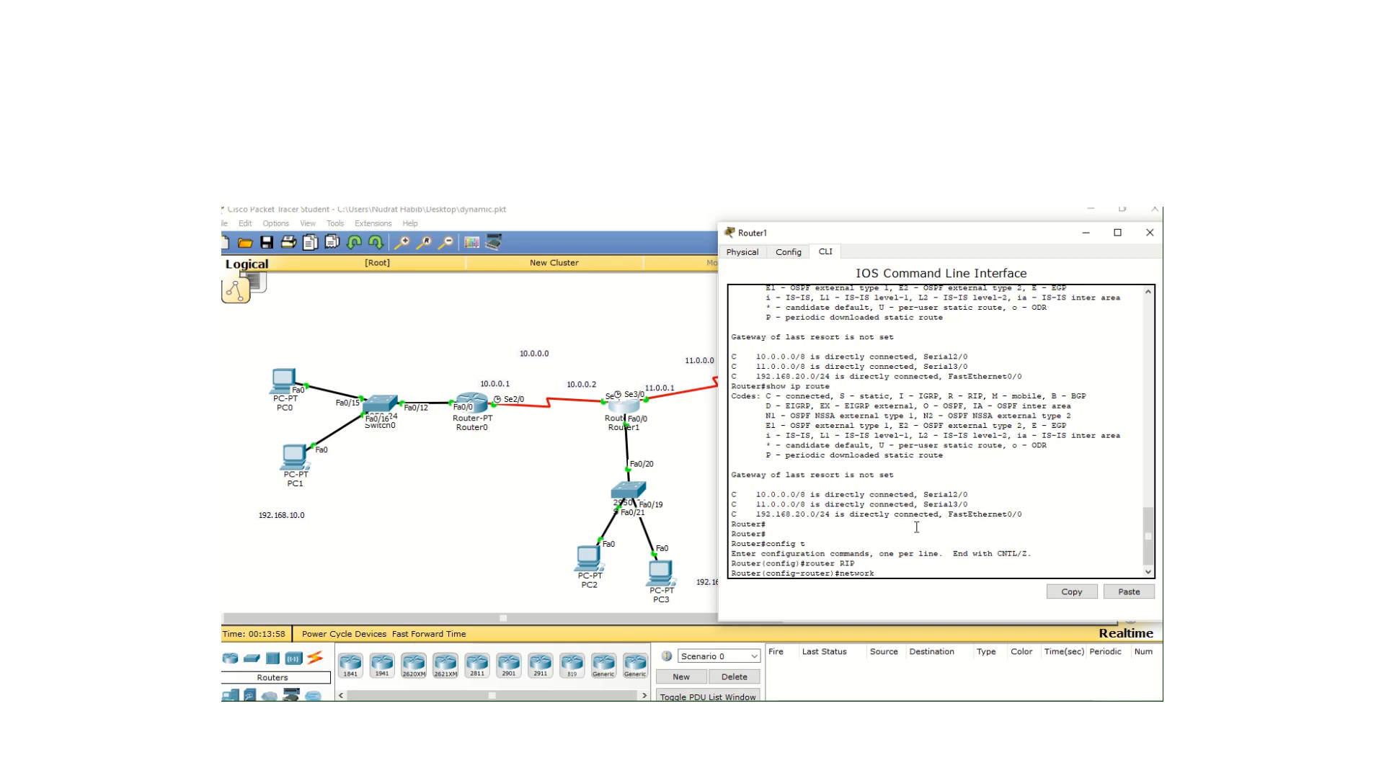
text( 10.0.0.0)
key(Return)
key(Up)
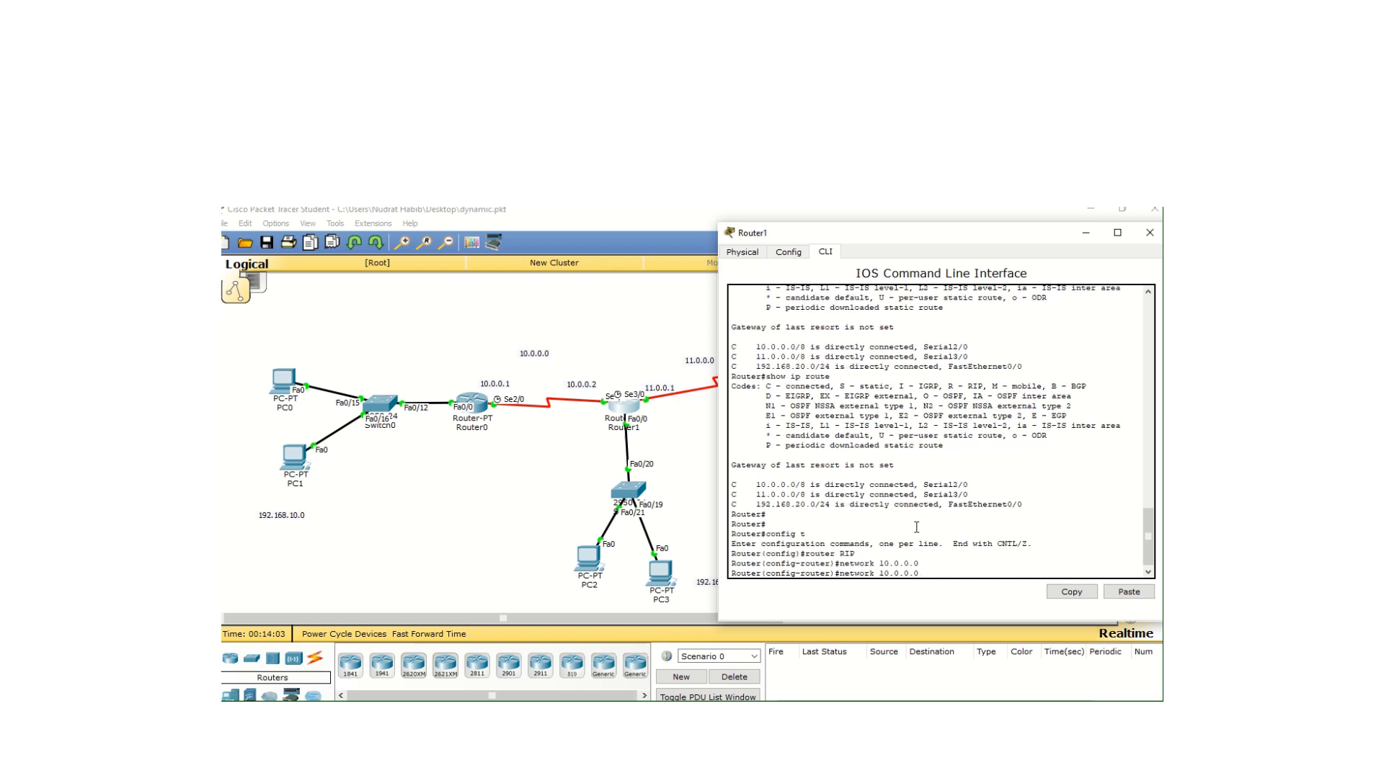
key(BackSpace)
key(BackSpace)
key(BackSpace)
key(BackSpace)
key(BackSpace)
key(BackSpace)
key(BackSpace)
text(1.0.0.0)
key(Return)
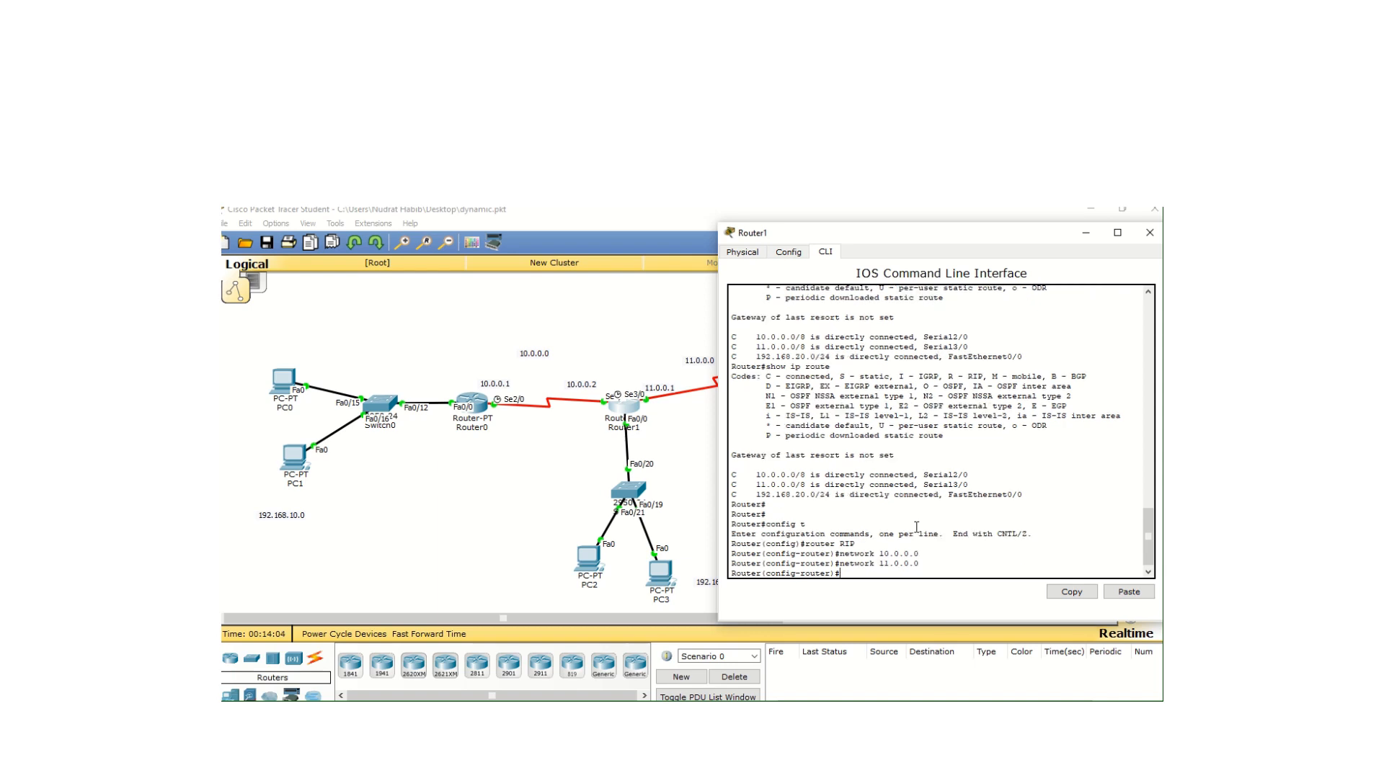
Exit Router1's RIP and global configuration modes back to privileged EXEC mode and close its window
text(exit)
key(Return)
key(Return)
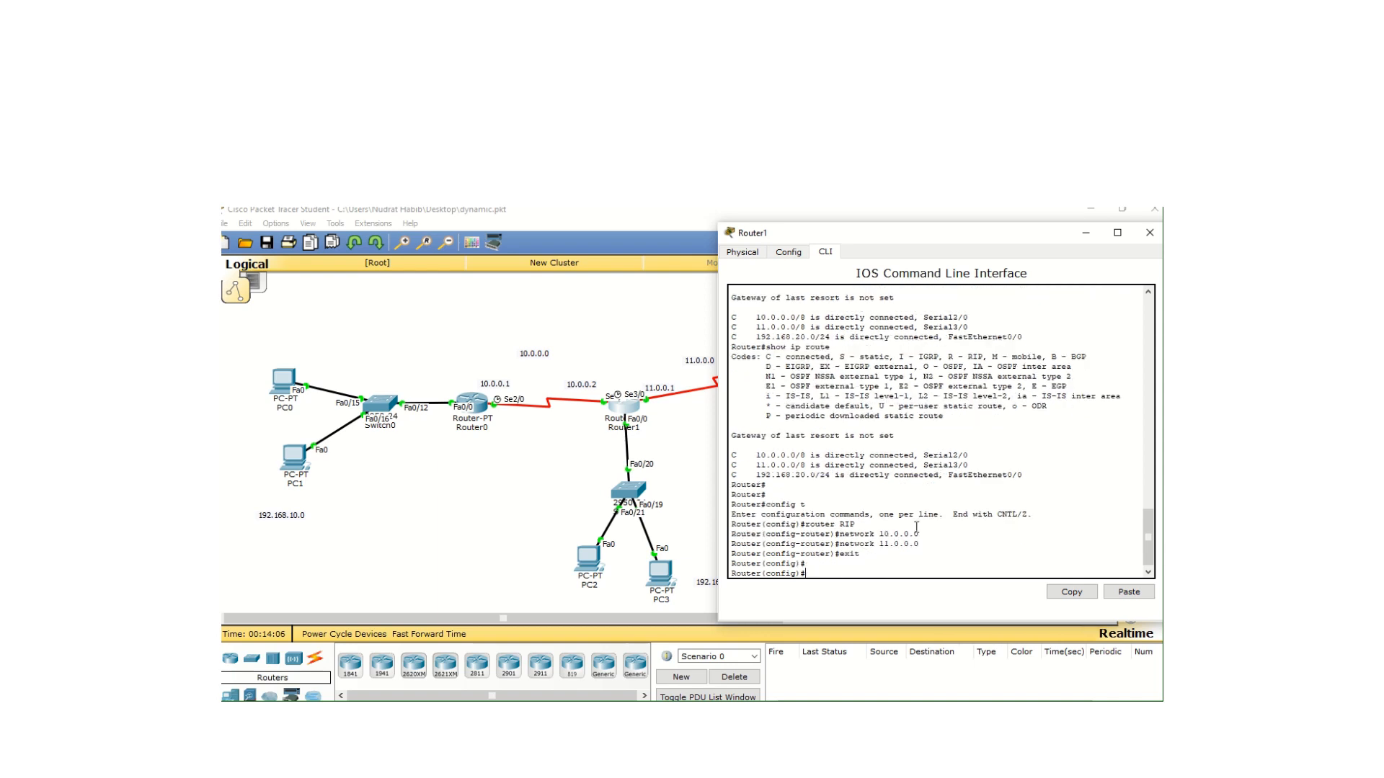
text(exit)
key(Return)
key(Return)
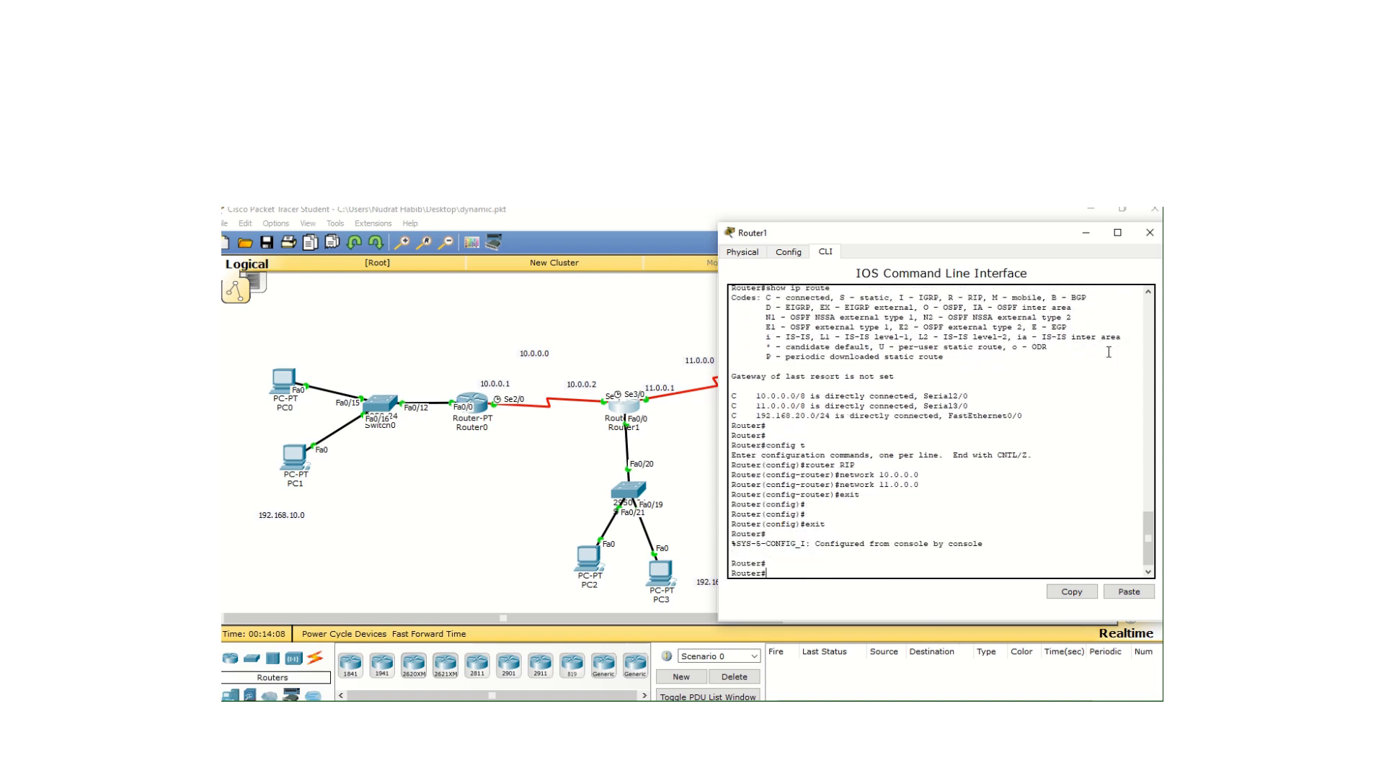
click(1148, 232)
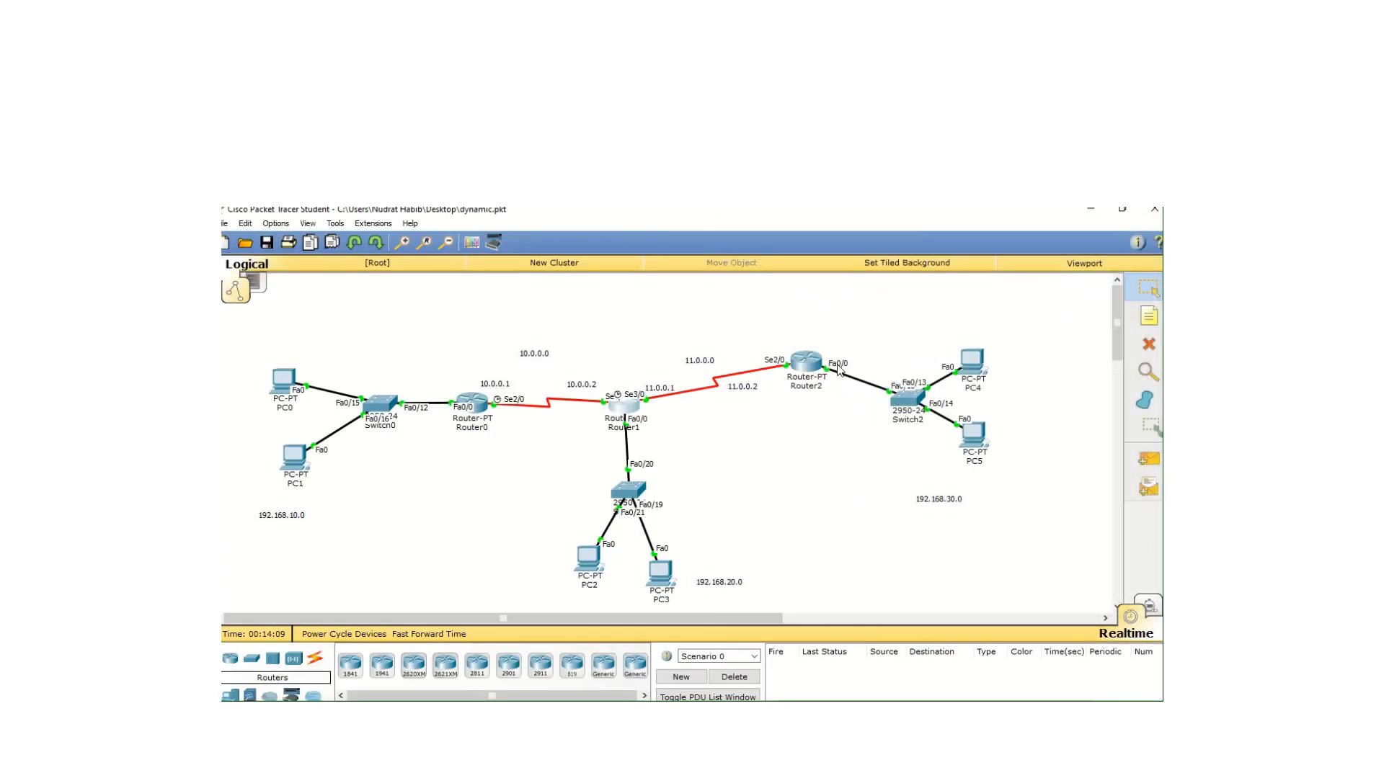
Open Router2's command line interface and enter RIP configuration using "config t" and "router RIP"
click(805, 364)
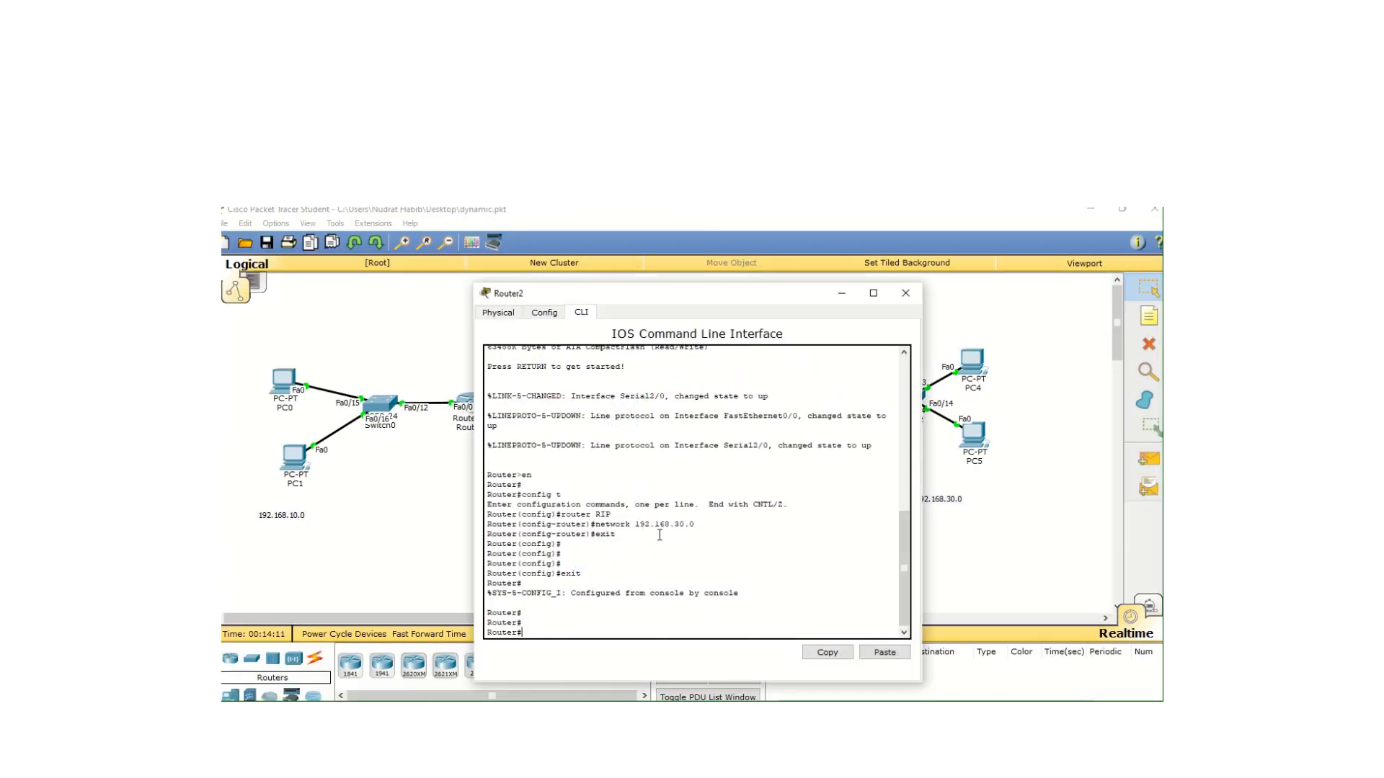
text(config t)
key(Return)
text(rout)
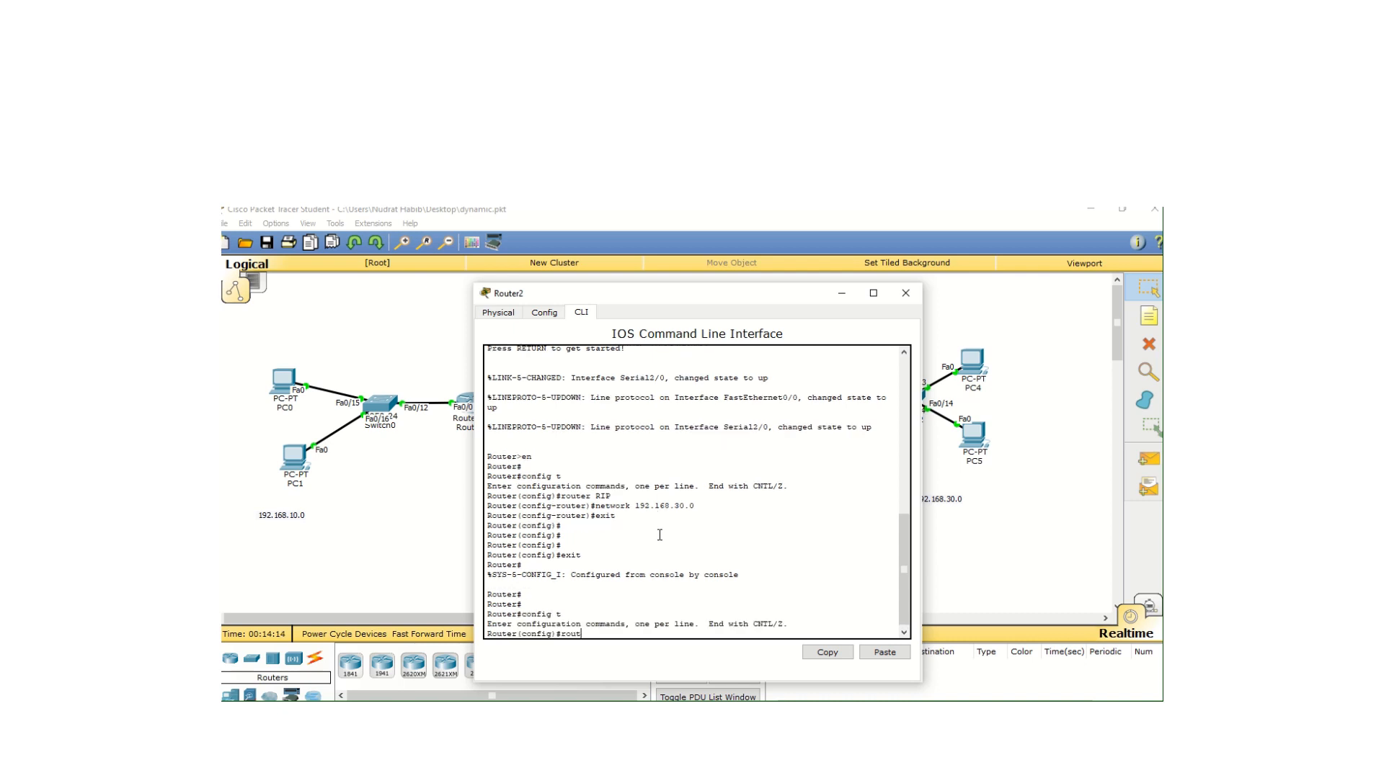
text(er RIP)
key(Return)
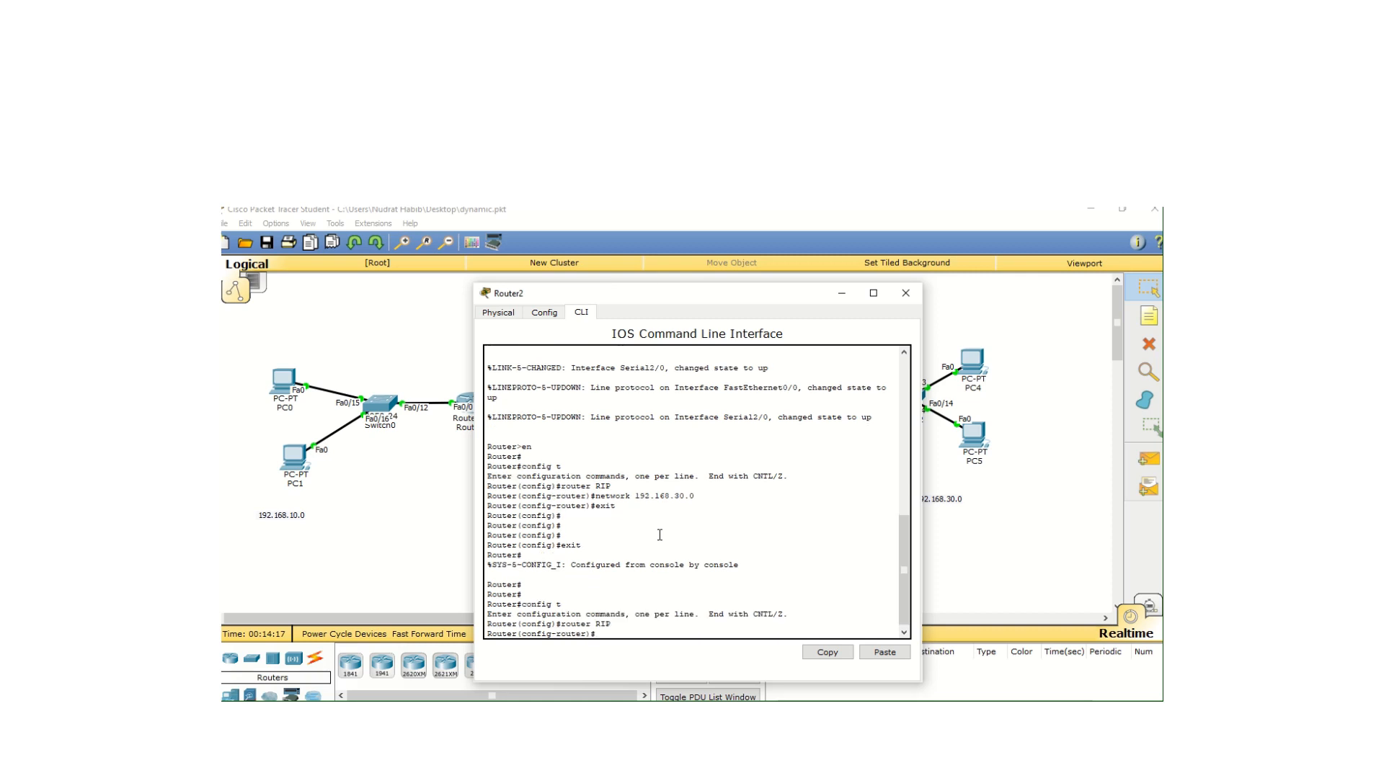
Add network 11.0.0.0 to Router2's RIP configuration after checking the topology for its serial network
text(network)
click(996, 349)
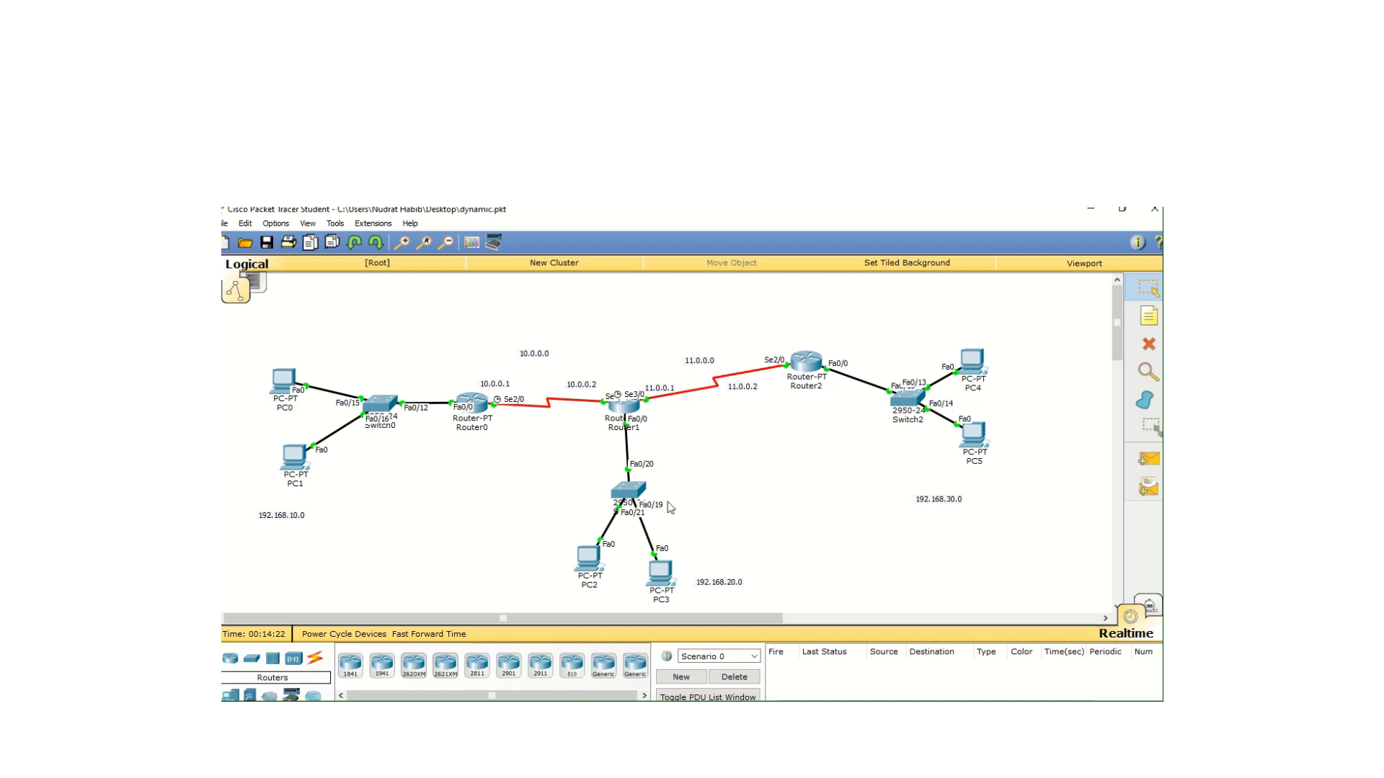
click(808, 362)
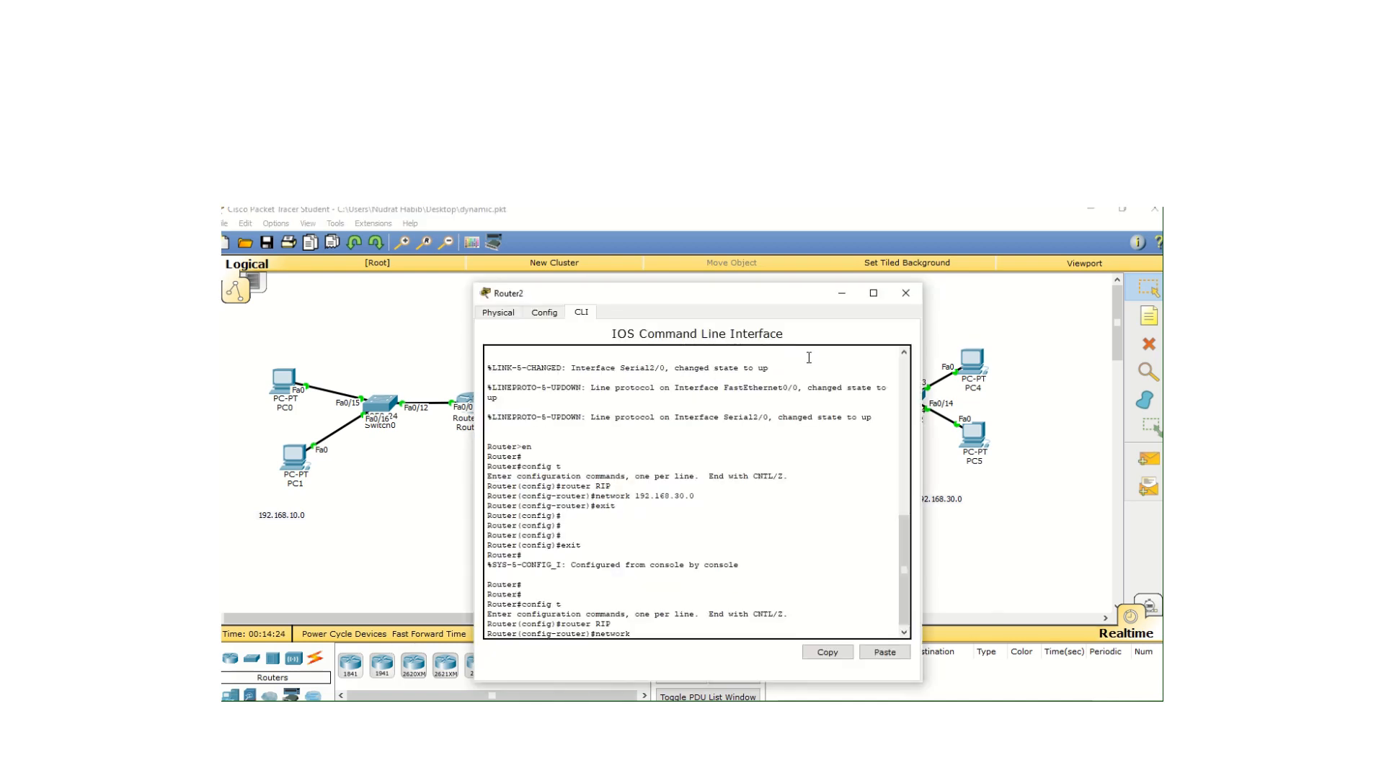
text(11.0.0.0)
key(Return)
Exit Router2's RIP and global configuration modes back to privileged EXEC mode and close its window
text(exit)
key(Return)
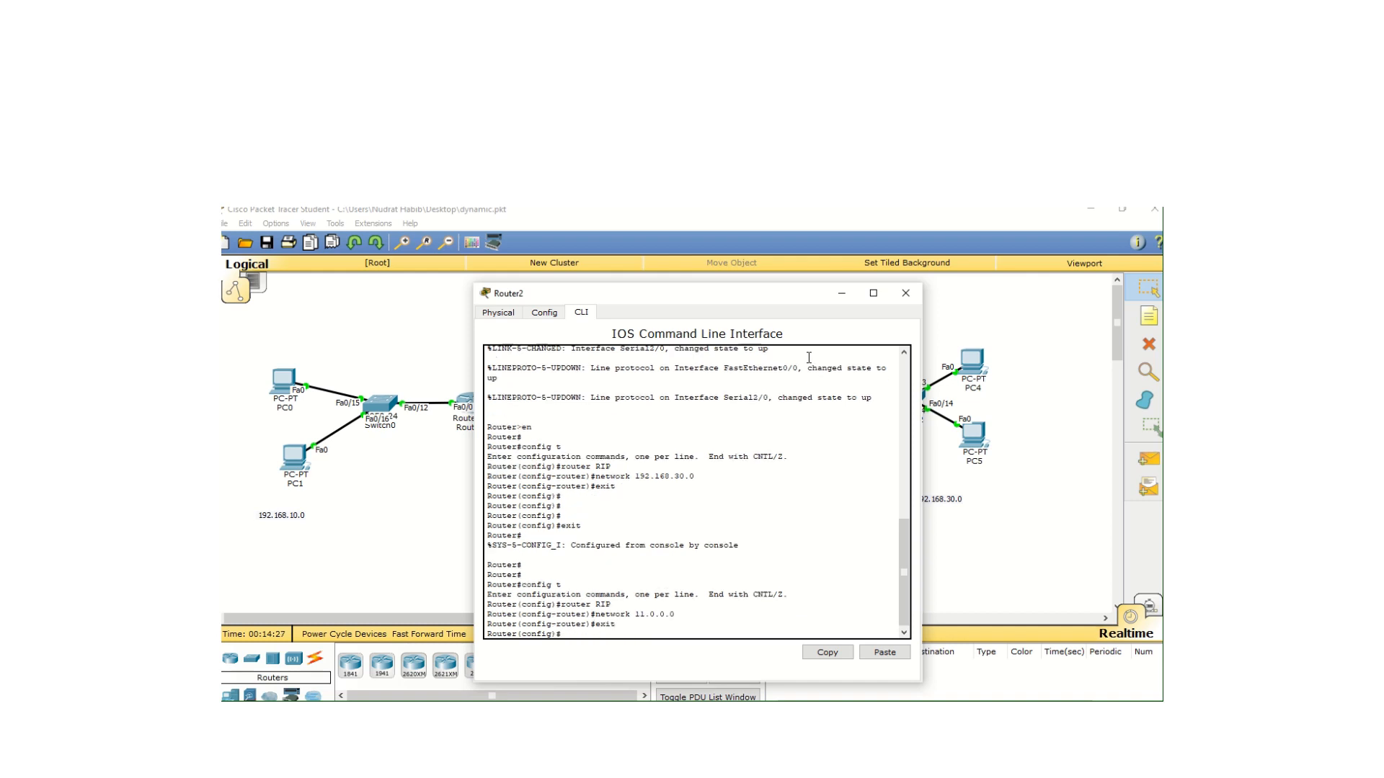
text(exit)
key(Return)
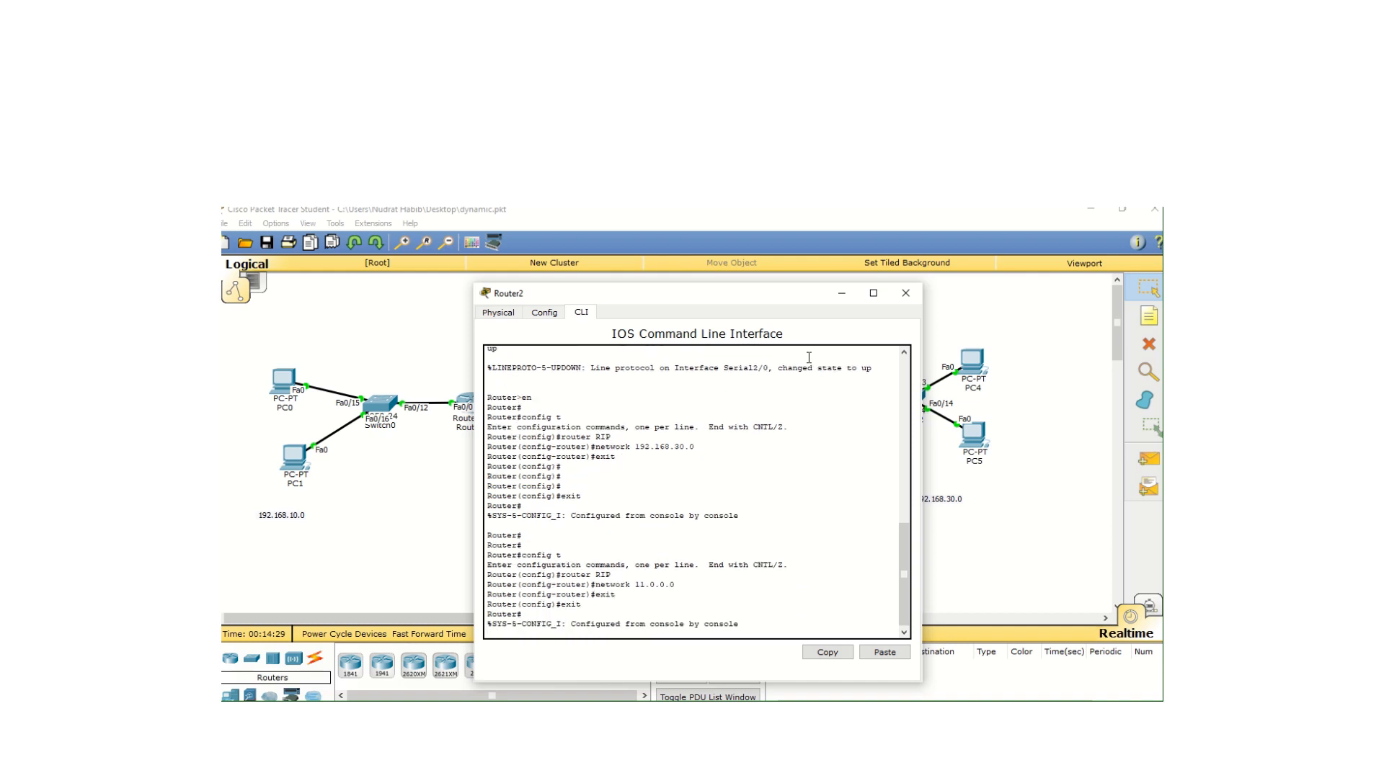
click(907, 294)
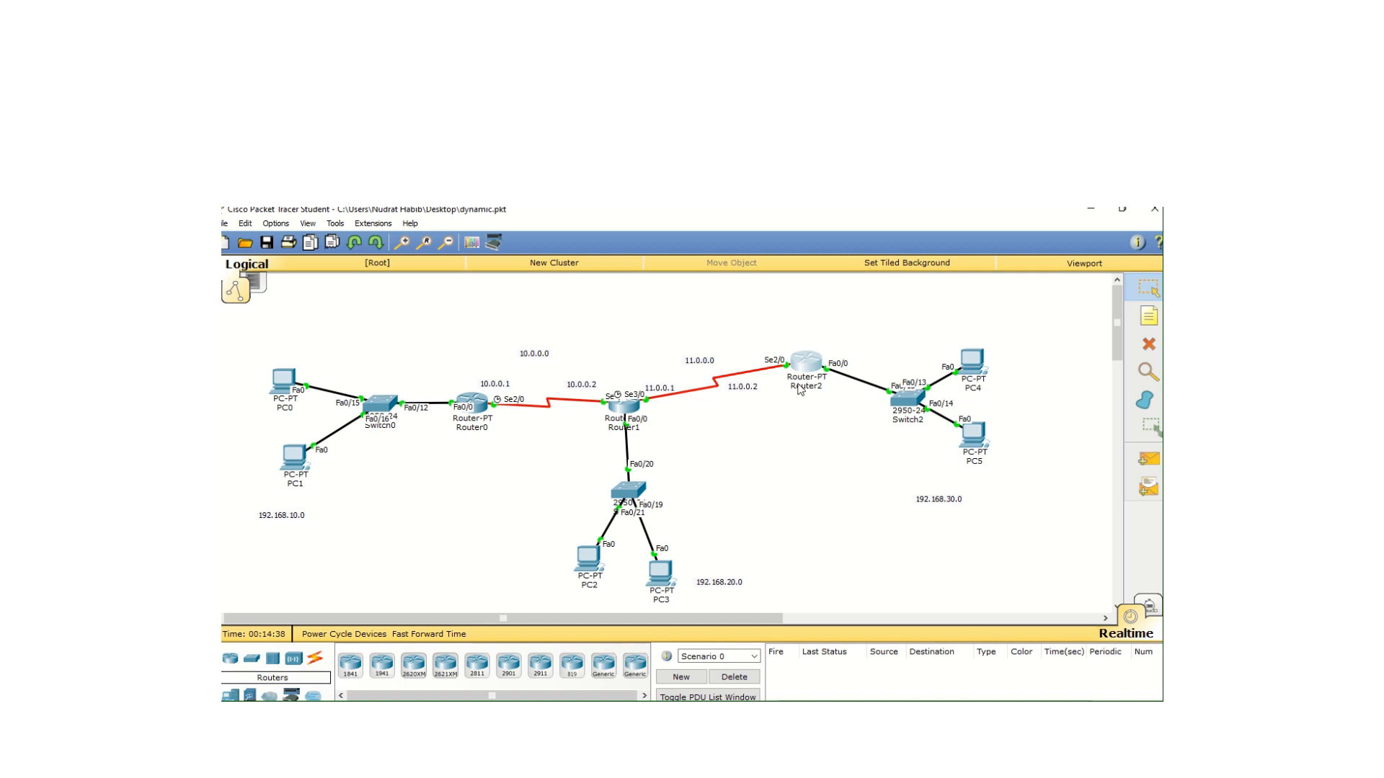
Test connectivity between the LANs by sending simple PDUs from PC0 to PC4 and from PC3 to PC4
mouse_move(801, 386)
click(1149, 459)
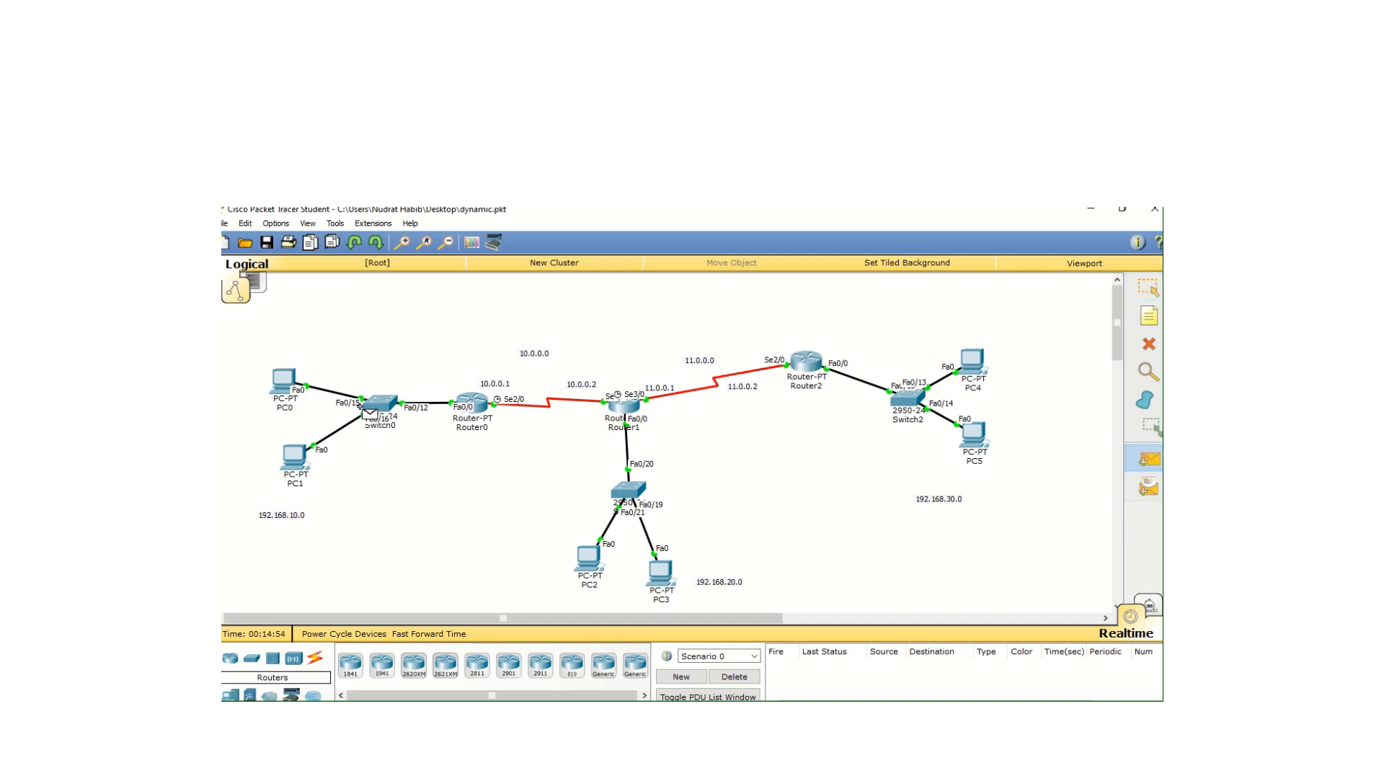
click(287, 381)
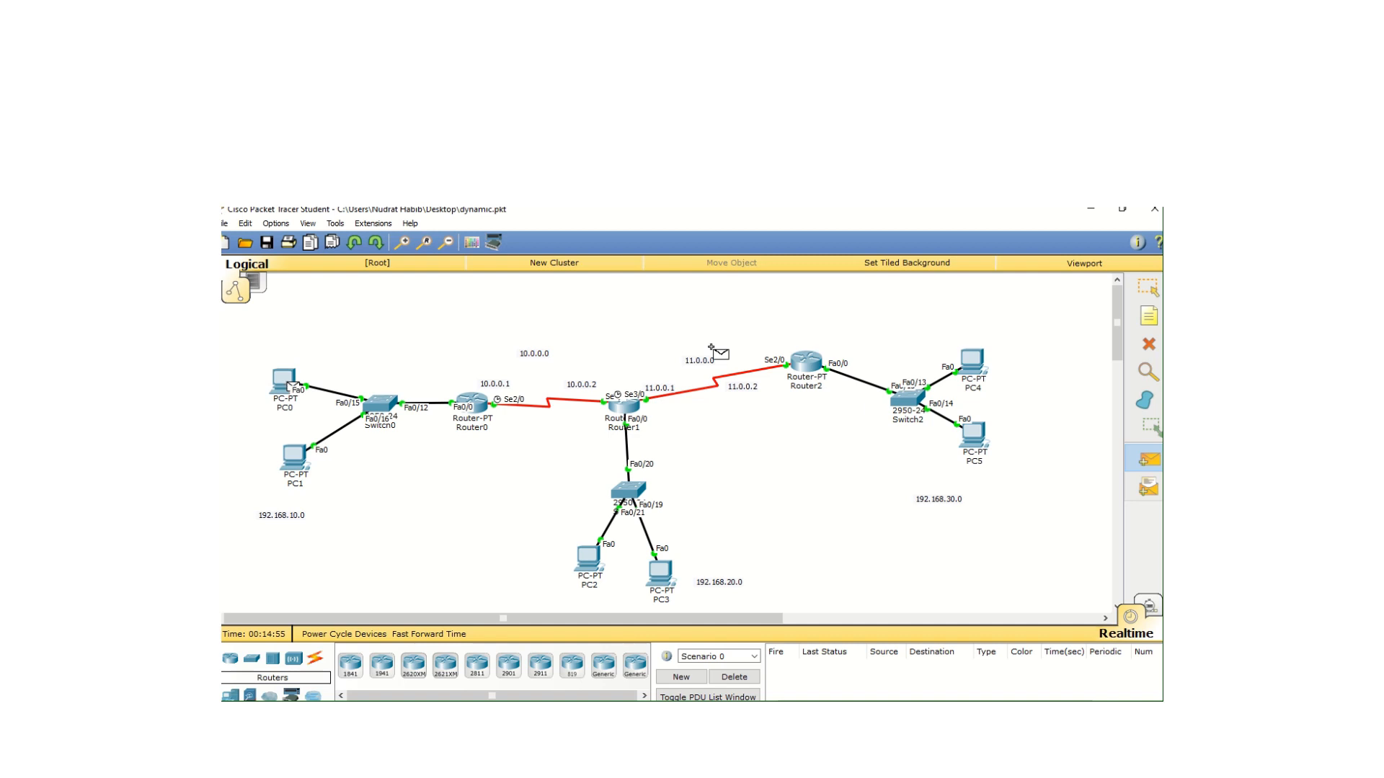
click(974, 364)
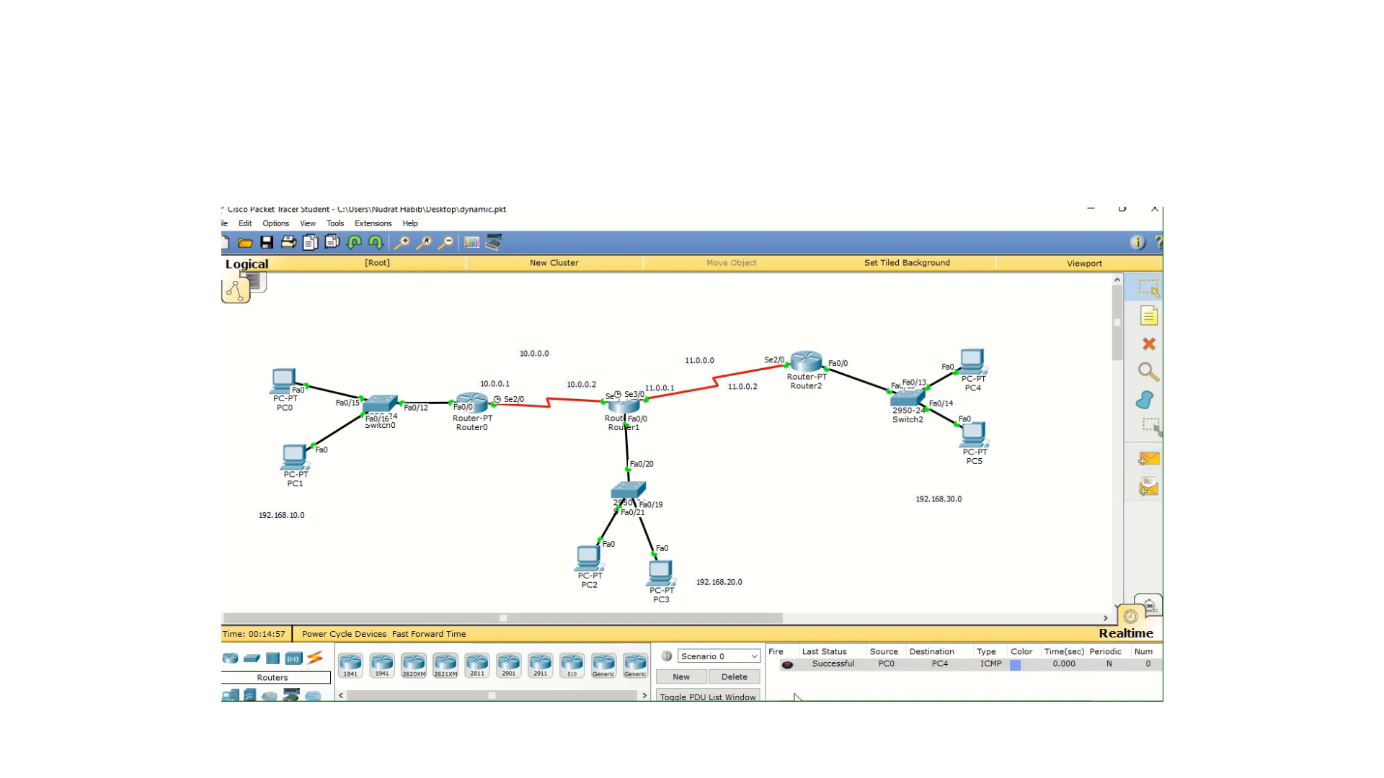
click(1148, 459)
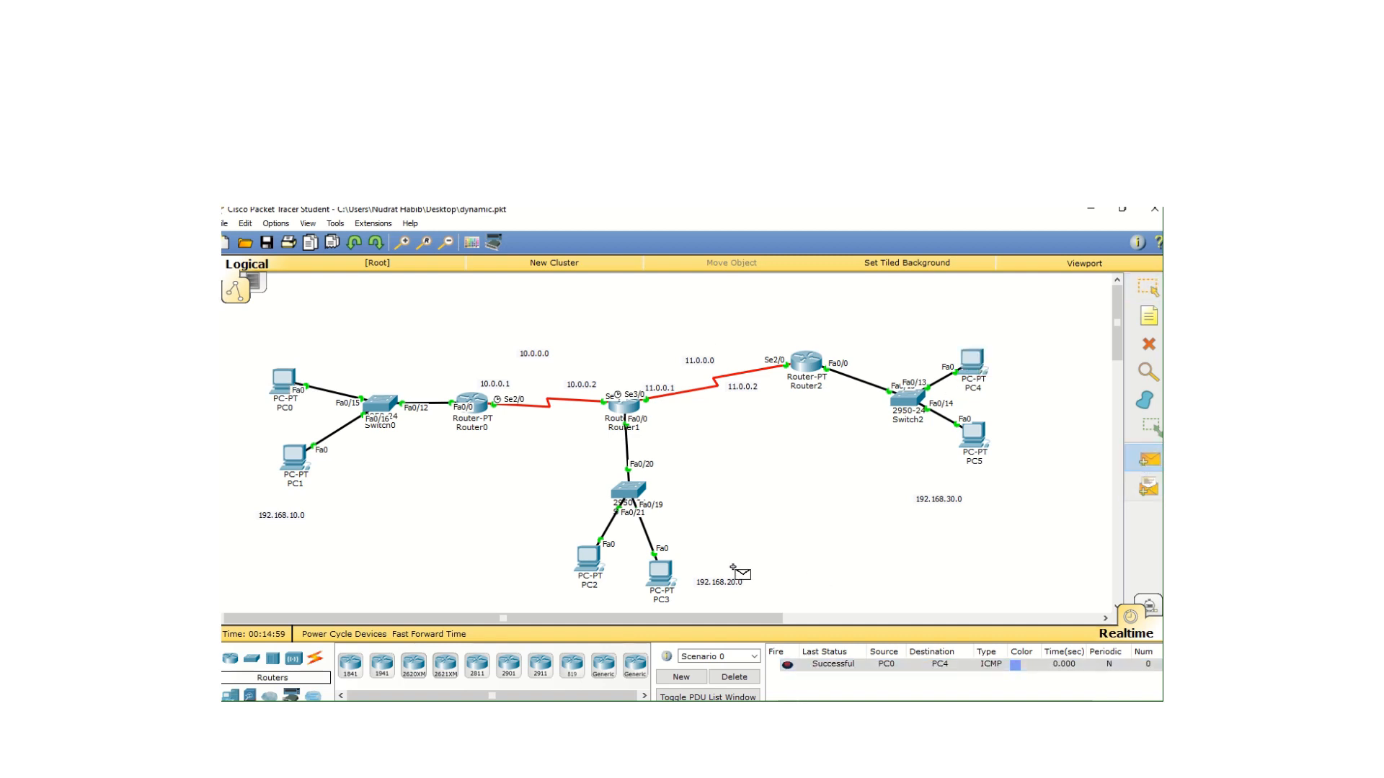
click(658, 574)
click(974, 363)
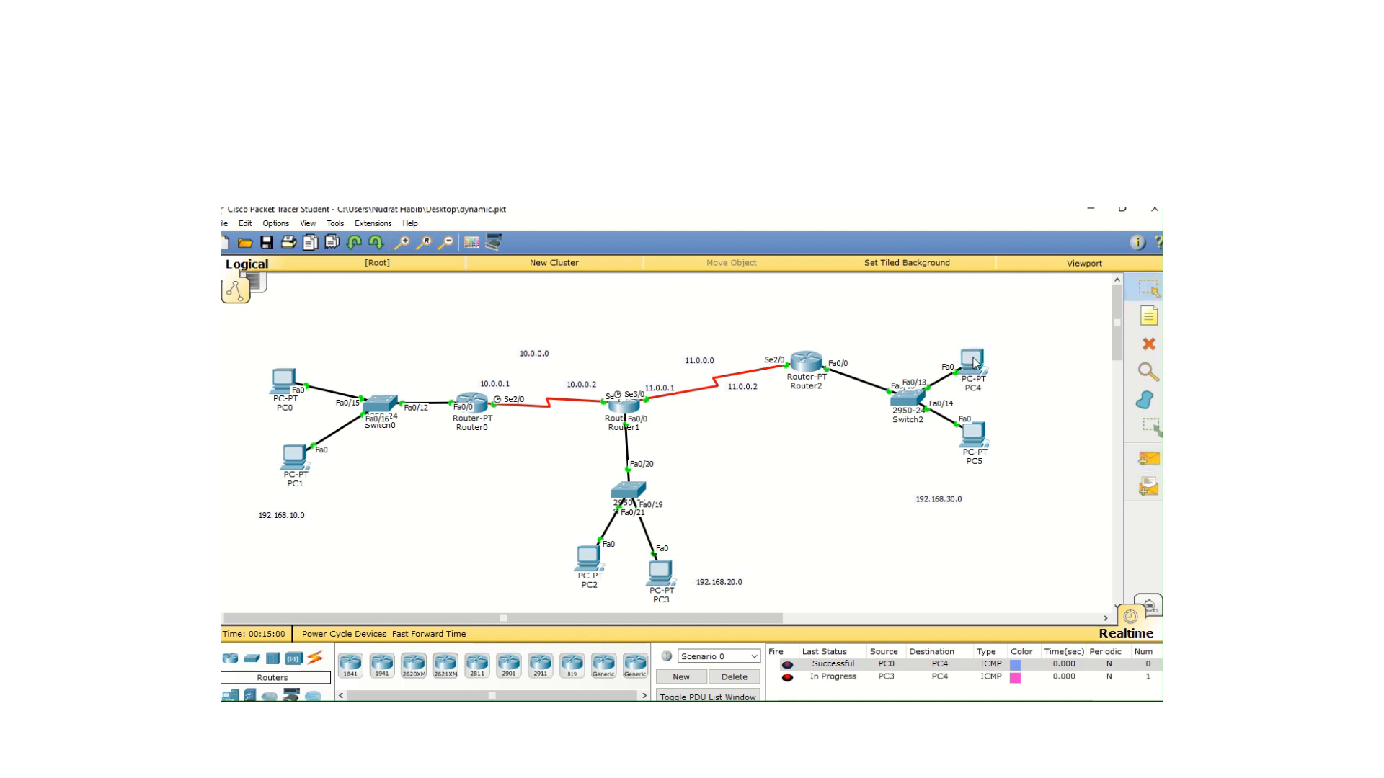
Display Router0's routing table with "show ip route", examine the routes to the 192.168.20.0 and 192.168.30.0 networks, and close the window
click(476, 395)
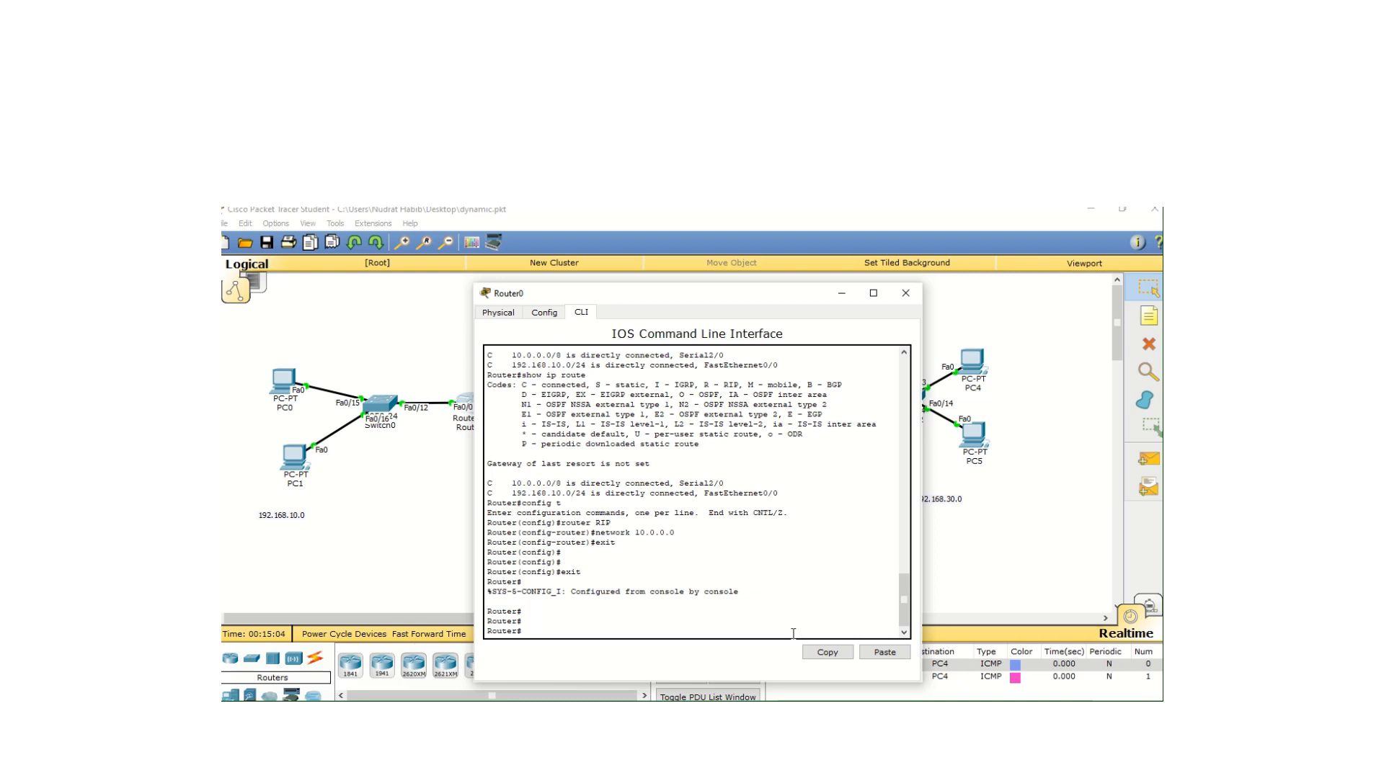
text(show ip route)
key(Return)
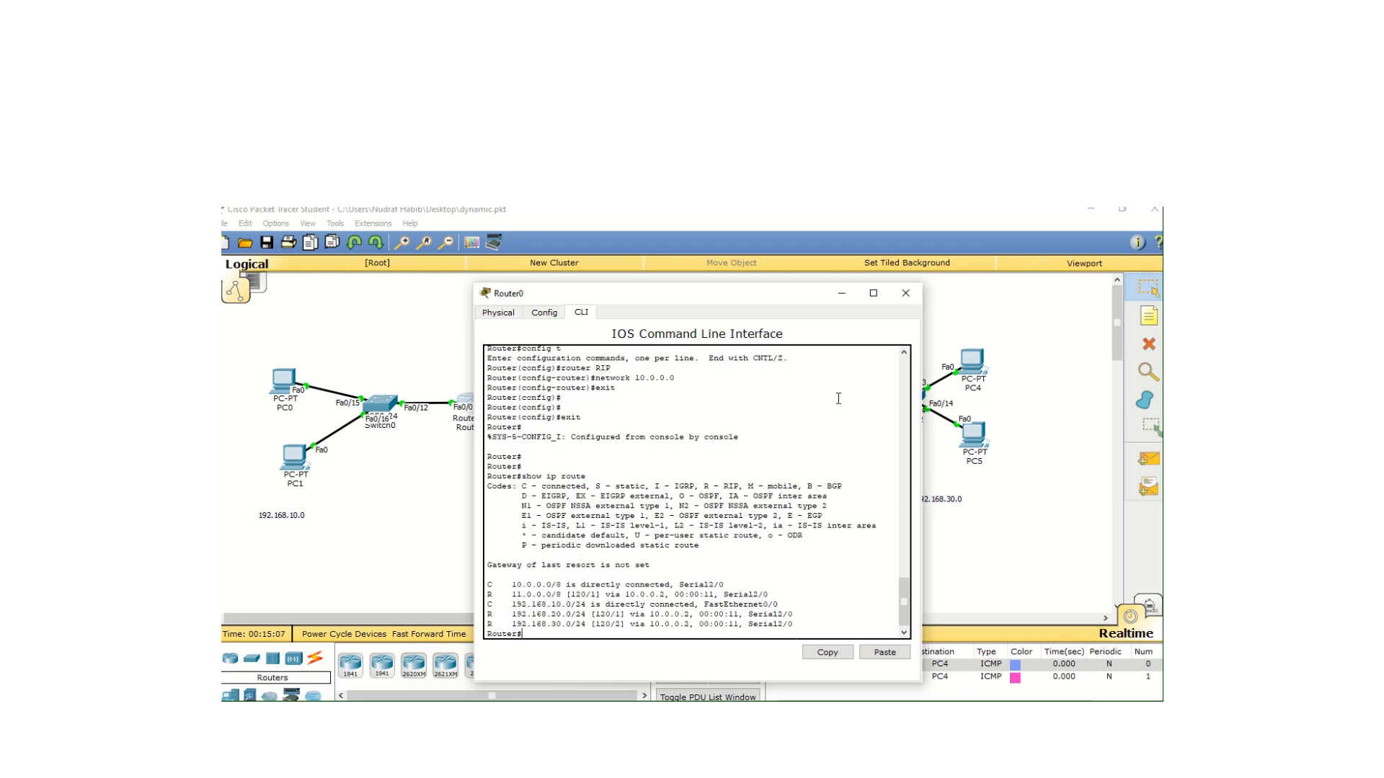
drag(729, 294, 977, 207)
drag(534, 652, 394, 652)
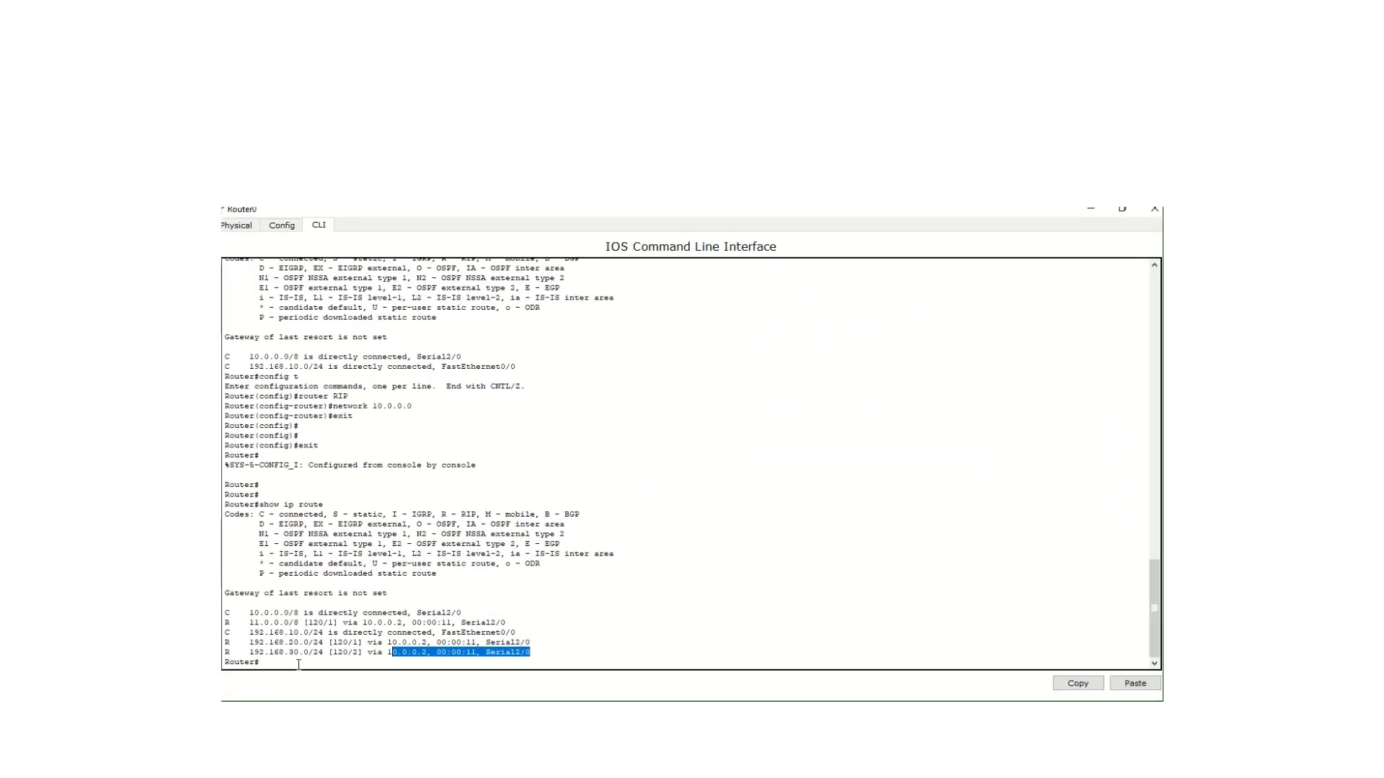
drag(534, 652, 230, 644)
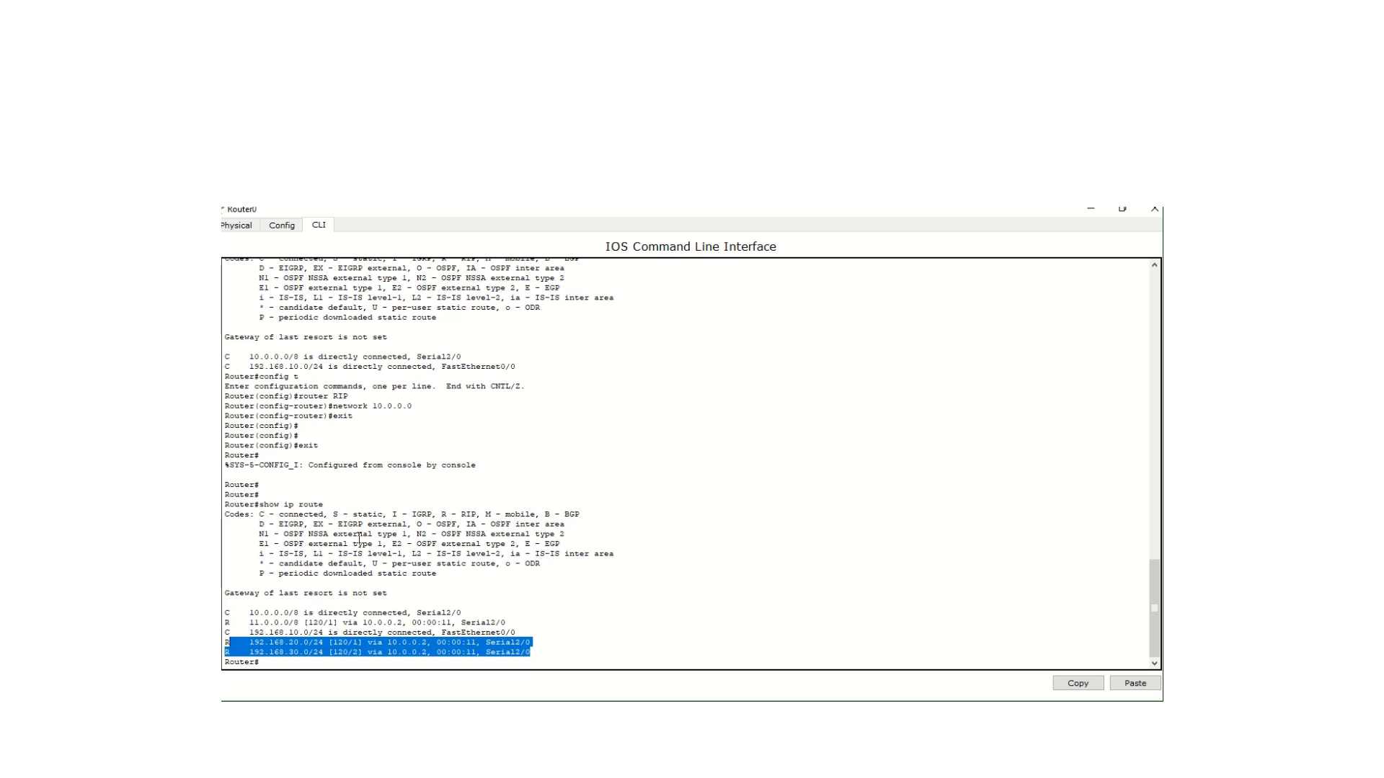
click(1155, 209)
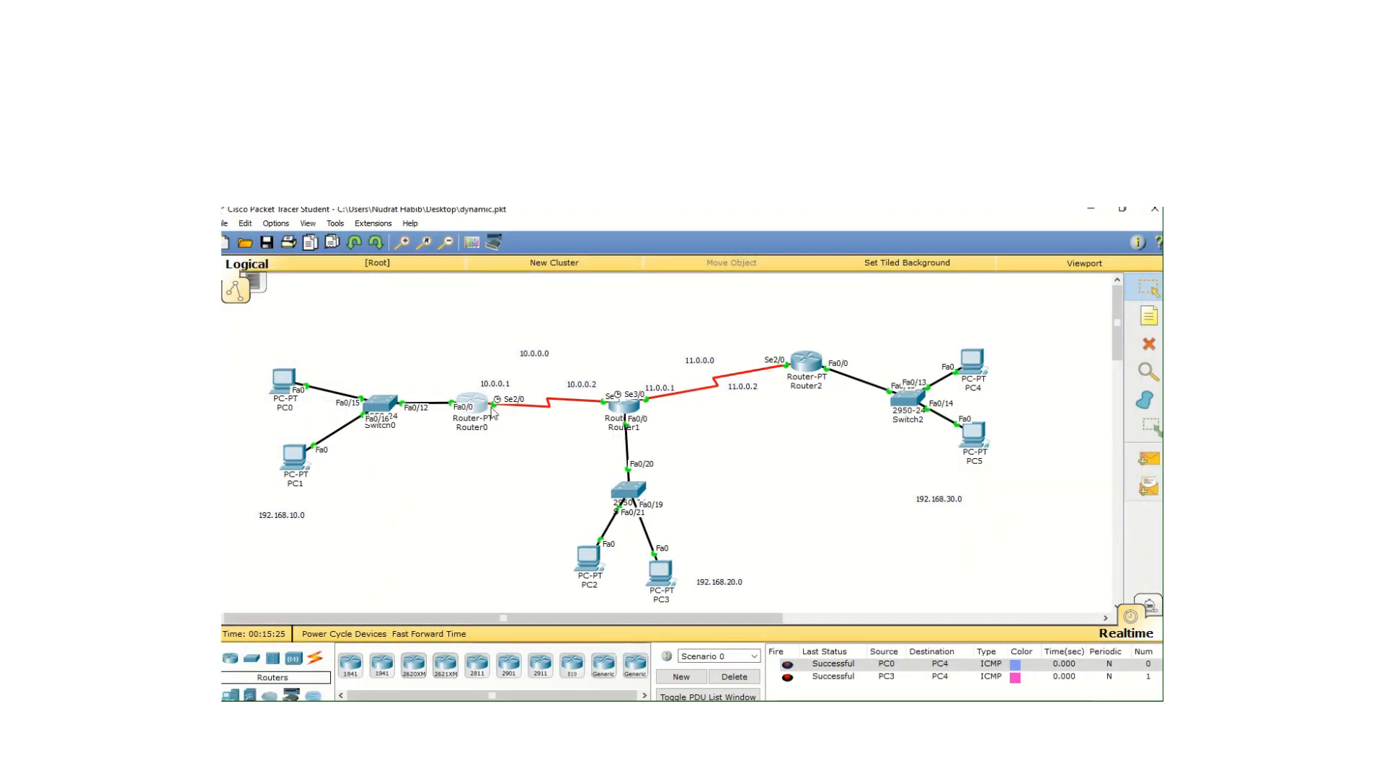
Reopen Router0's command line interface to examine the R and C route codes against the topology, and close its window
click(479, 412)
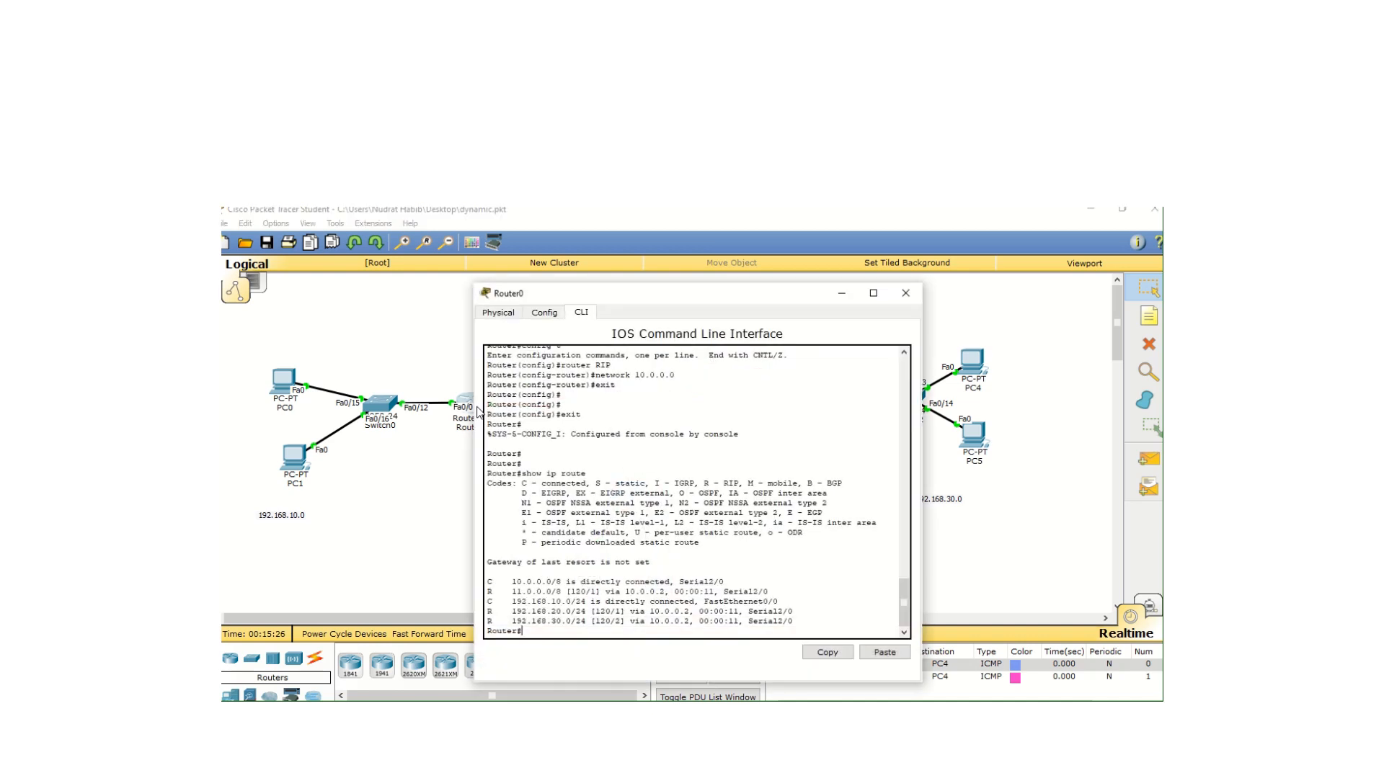
drag(492, 621, 486, 597)
click(487, 611)
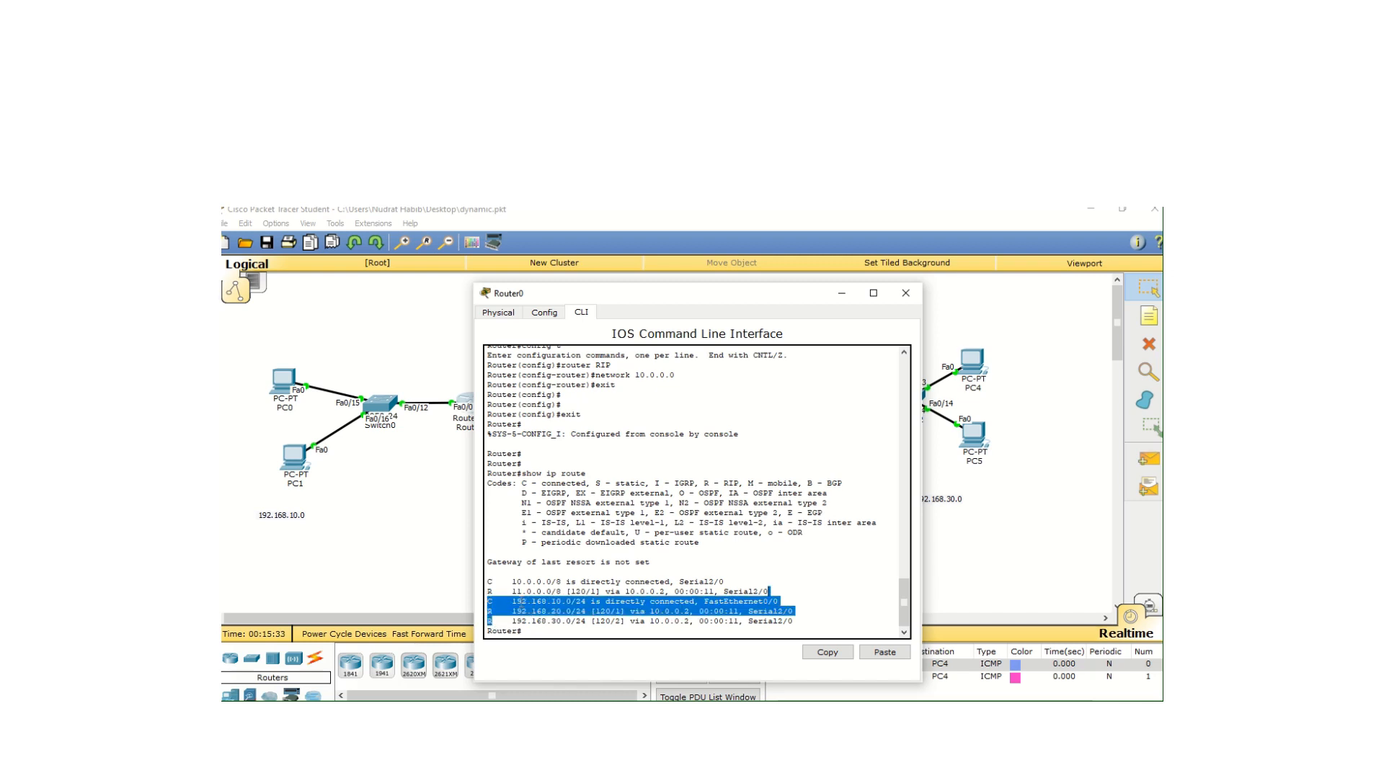
click(524, 602)
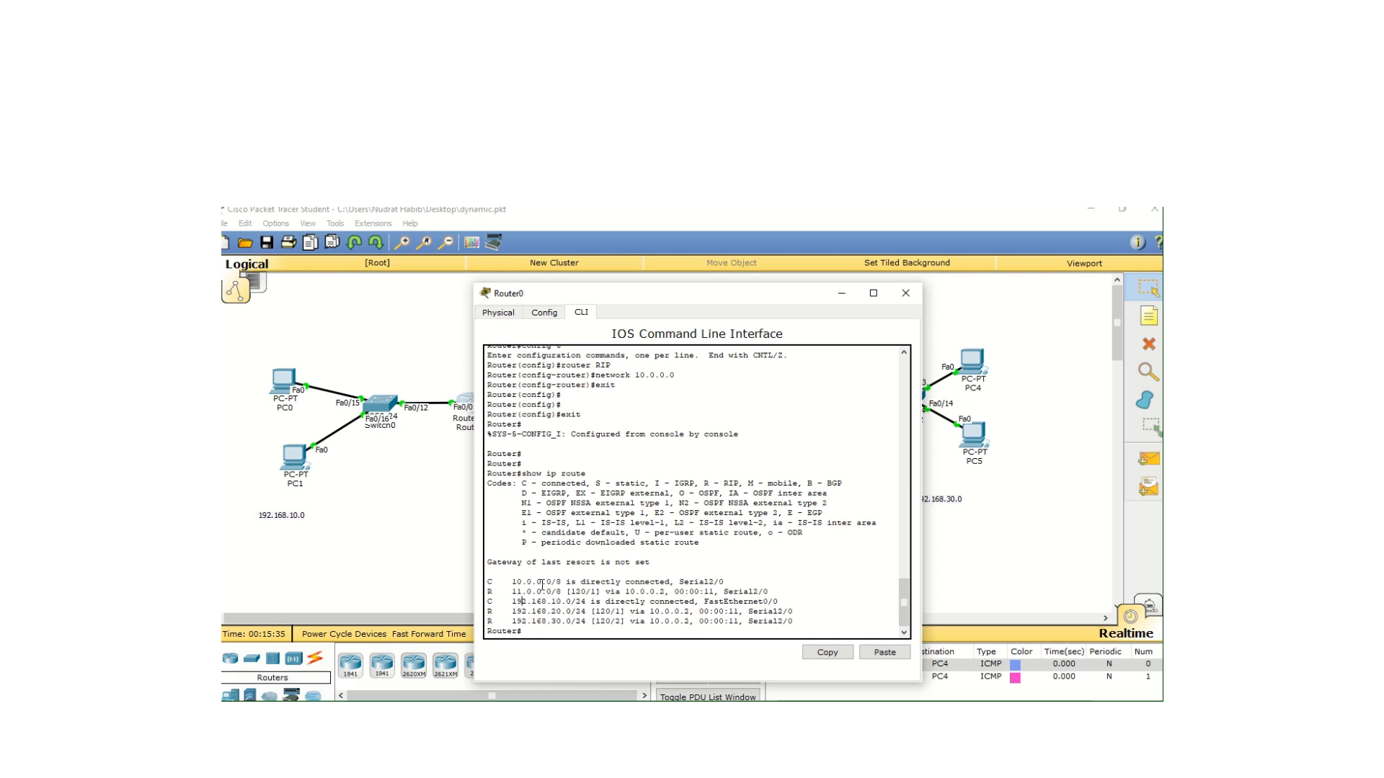
drag(542, 586, 737, 481)
click(676, 484)
drag(490, 621, 489, 592)
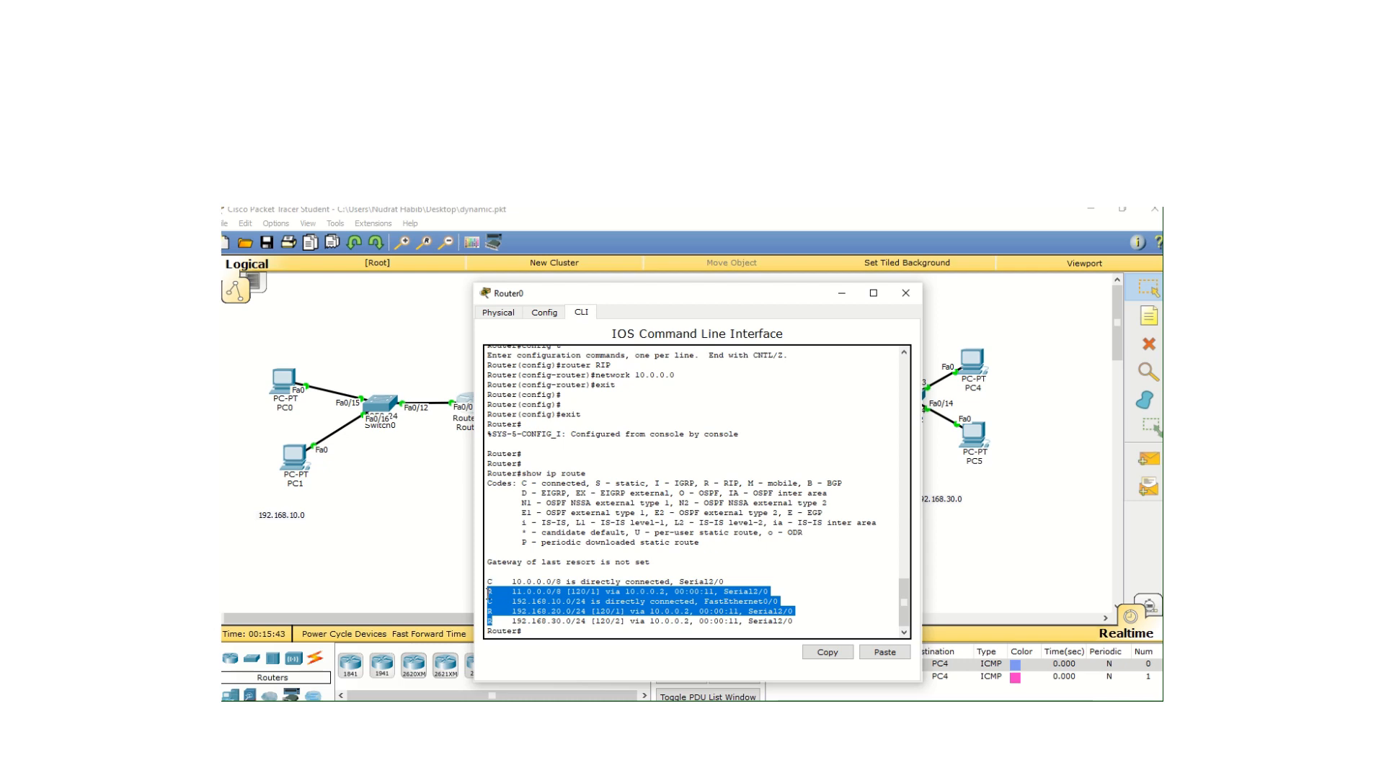
click(517, 614)
drag(682, 289, 971, 240)
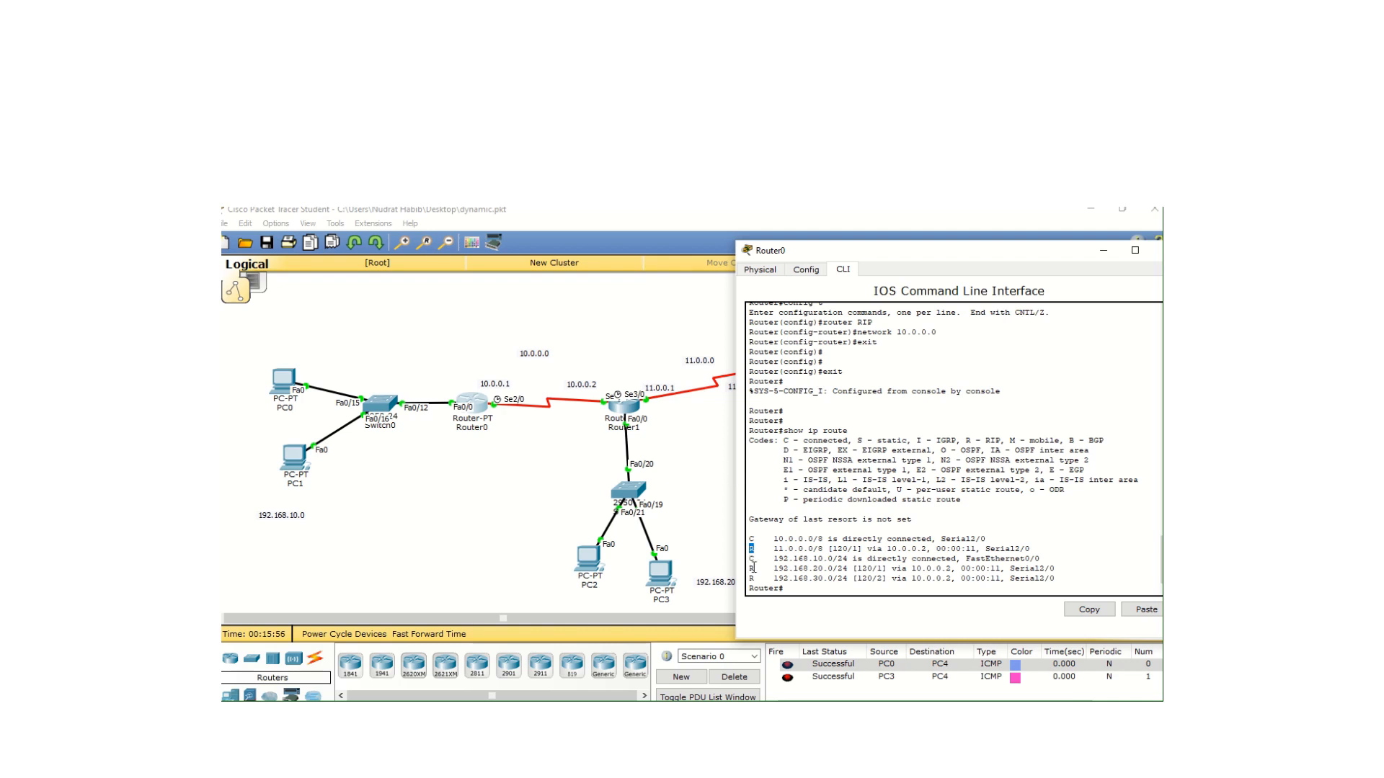
drag(755, 570, 749, 579)
drag(1078, 260, 950, 242)
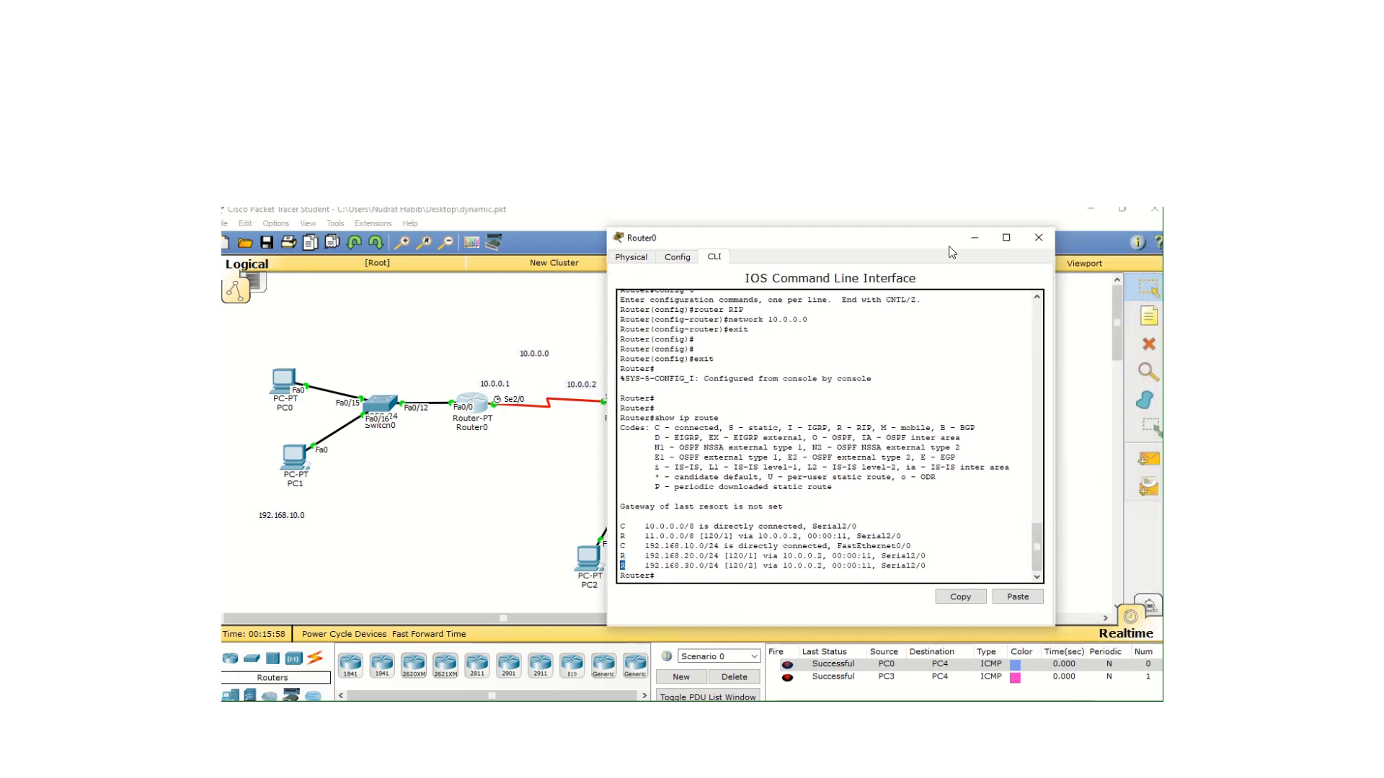
click(1027, 232)
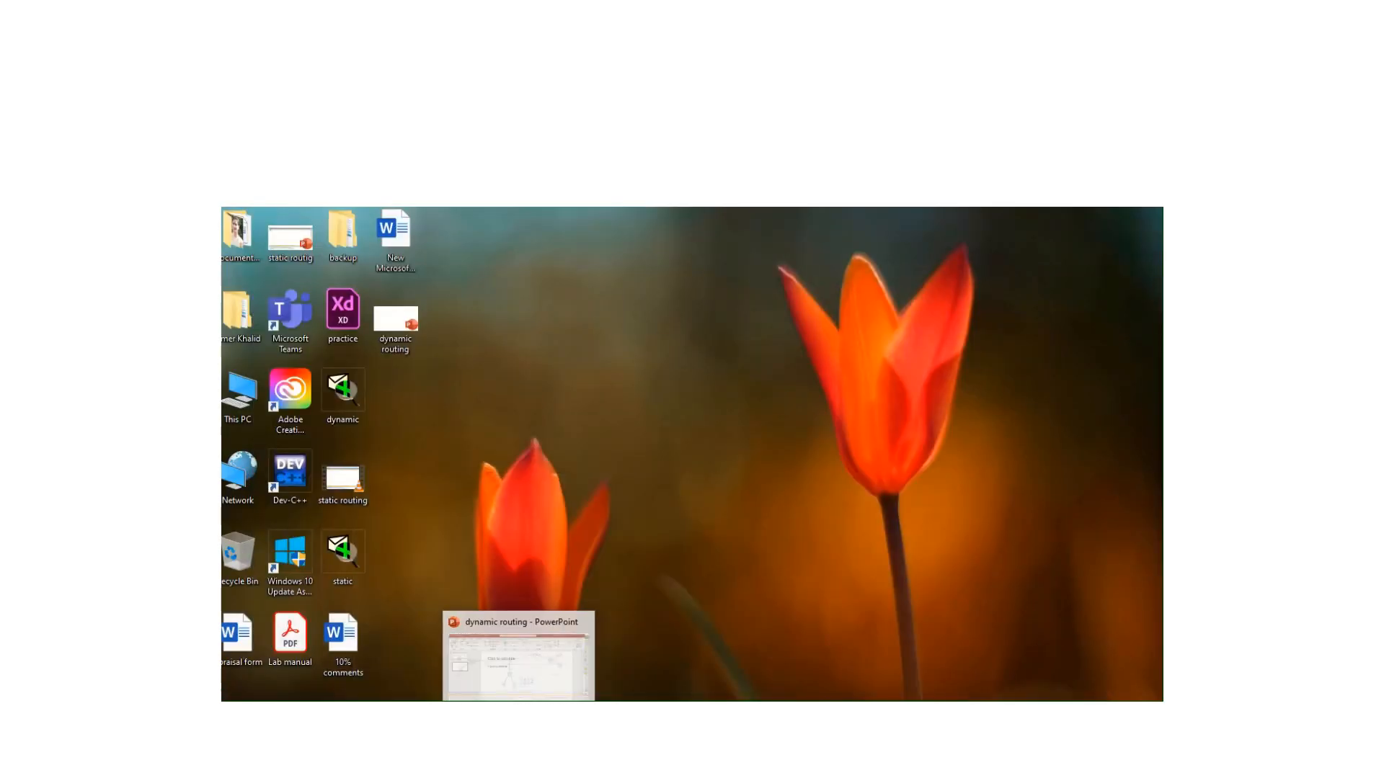
Switch to the PowerPoint presentation showing its empty second slide
click(543, 667)
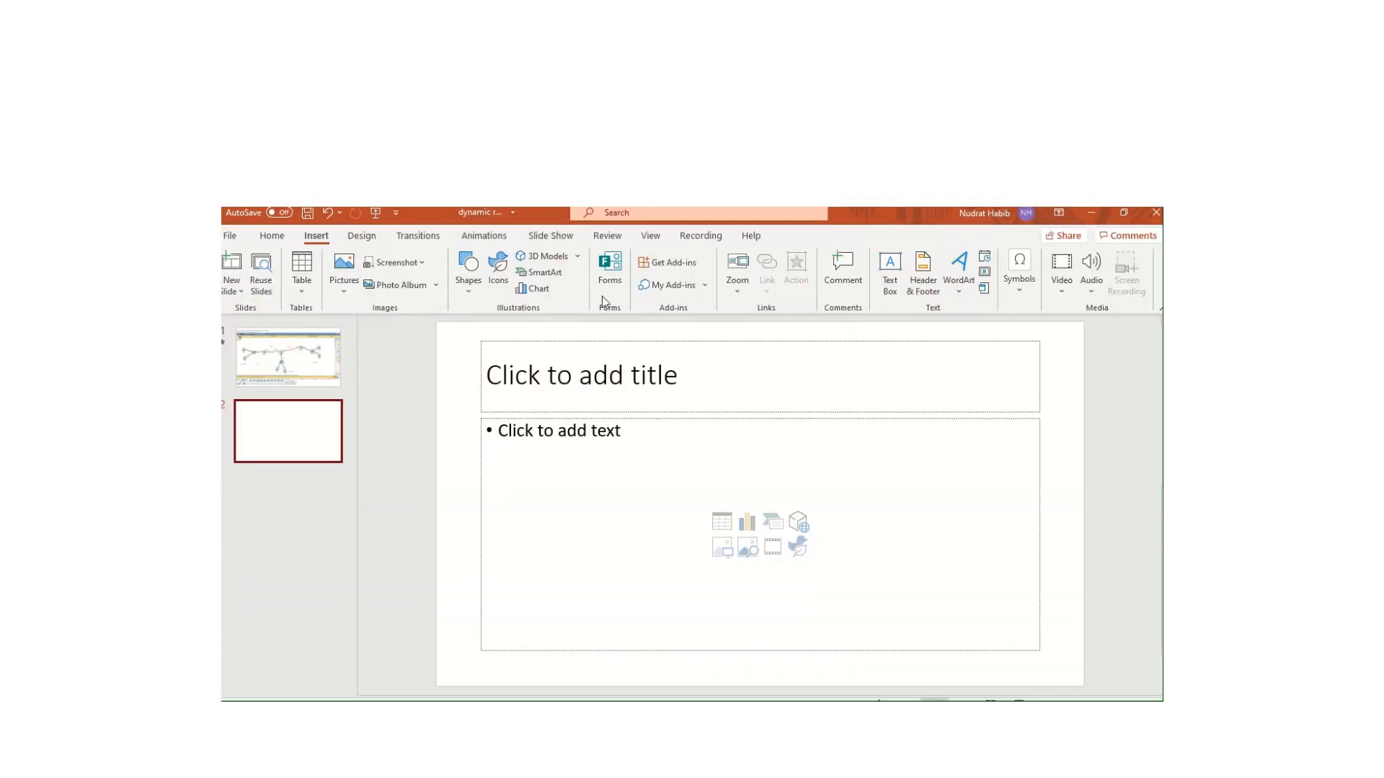